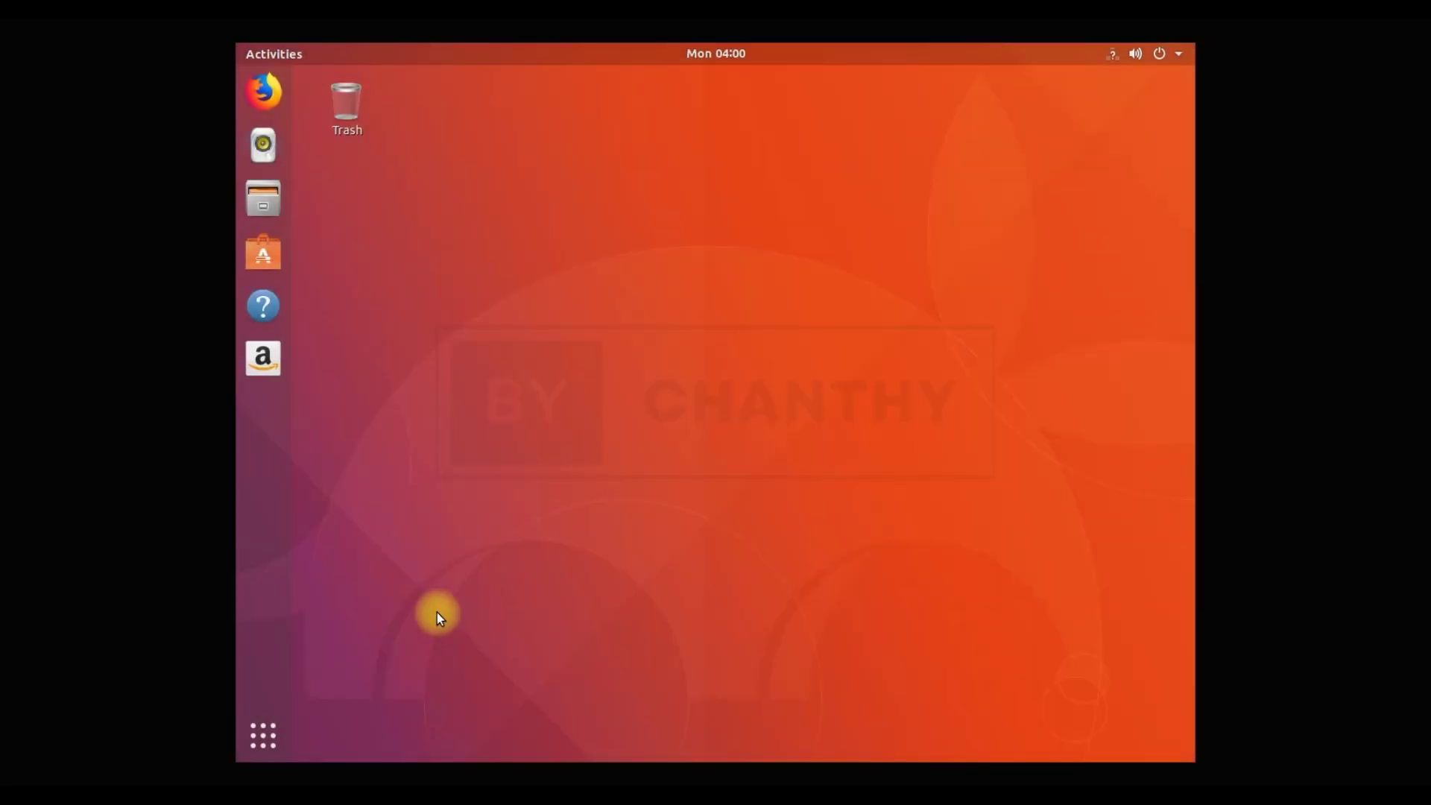
# Step: Launch Firefox and examine its version number in the About Mozilla Firefox window, then close that window
pyautogui.click(264, 91)
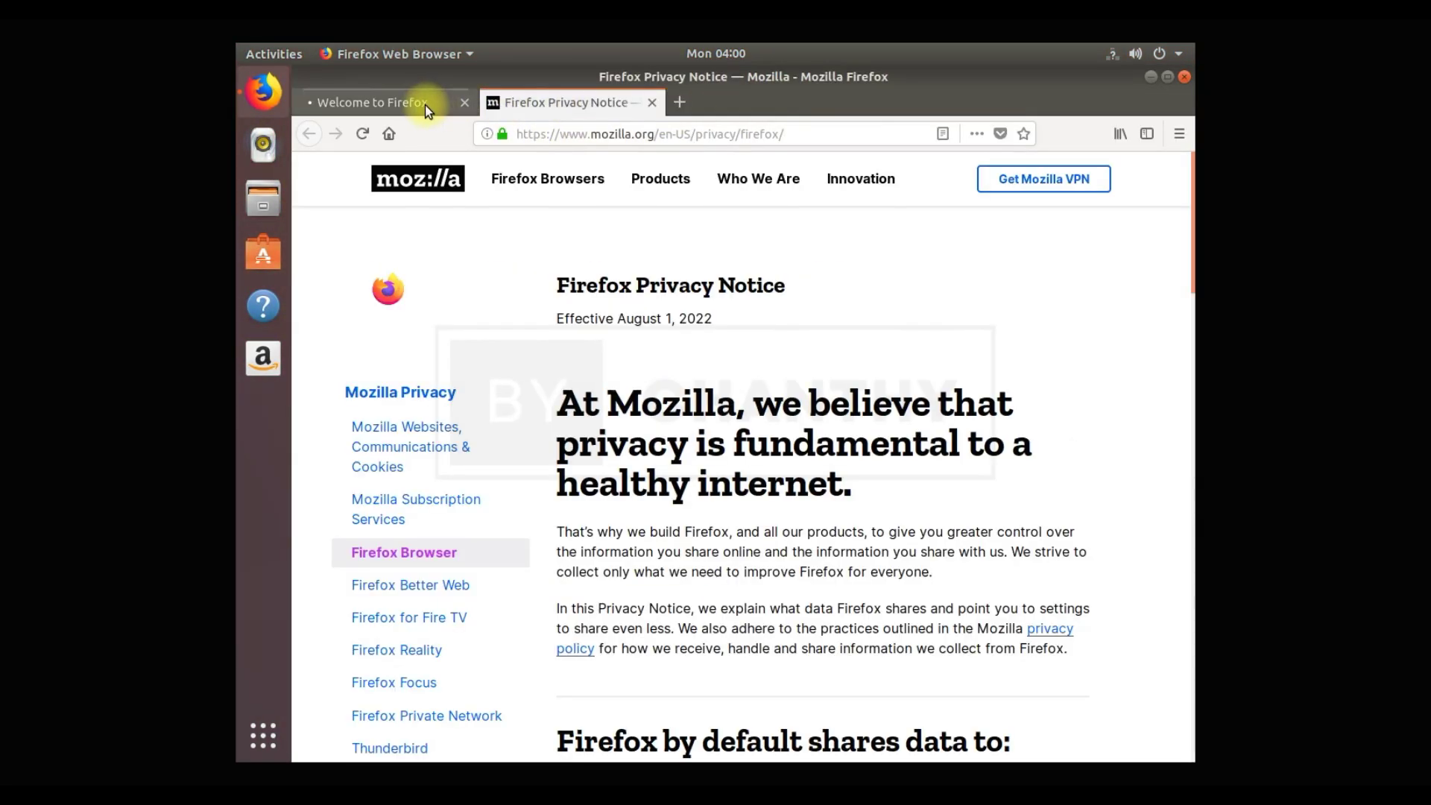
pyautogui.click(425, 105)
pyautogui.click(1176, 131)
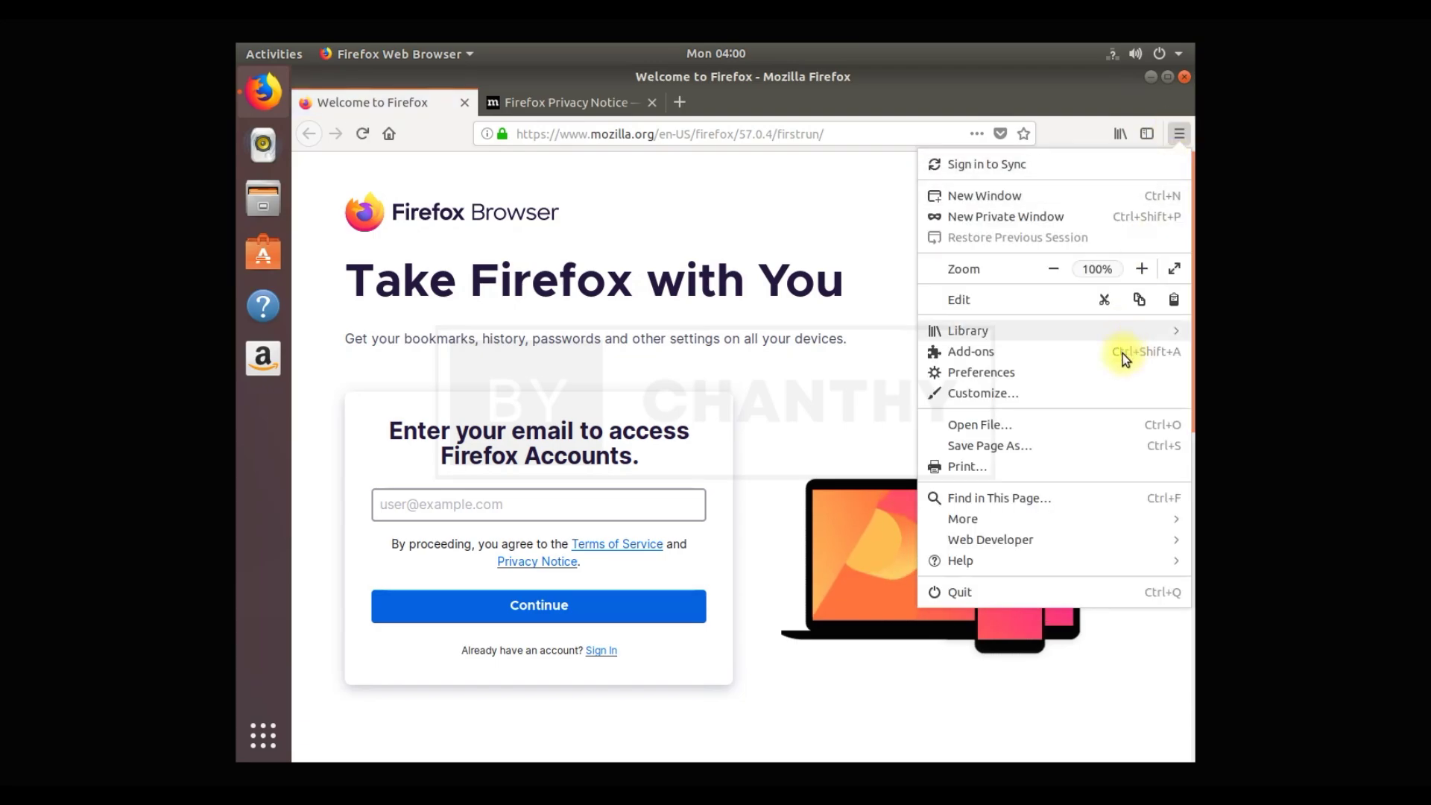
pyautogui.click(1061, 562)
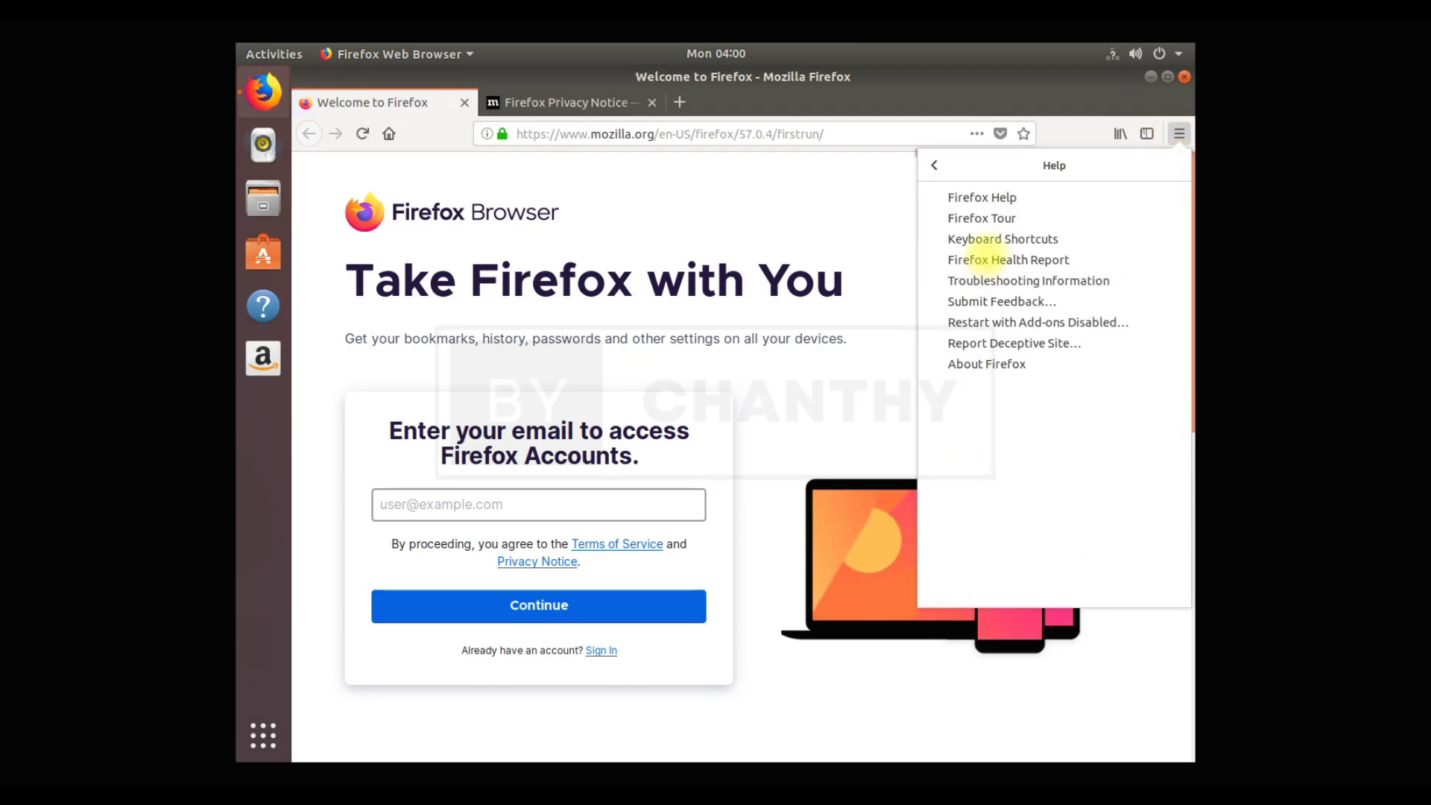
pyautogui.click(997, 367)
pyautogui.moveTo(709, 358); pyautogui.dragTo(818, 370)
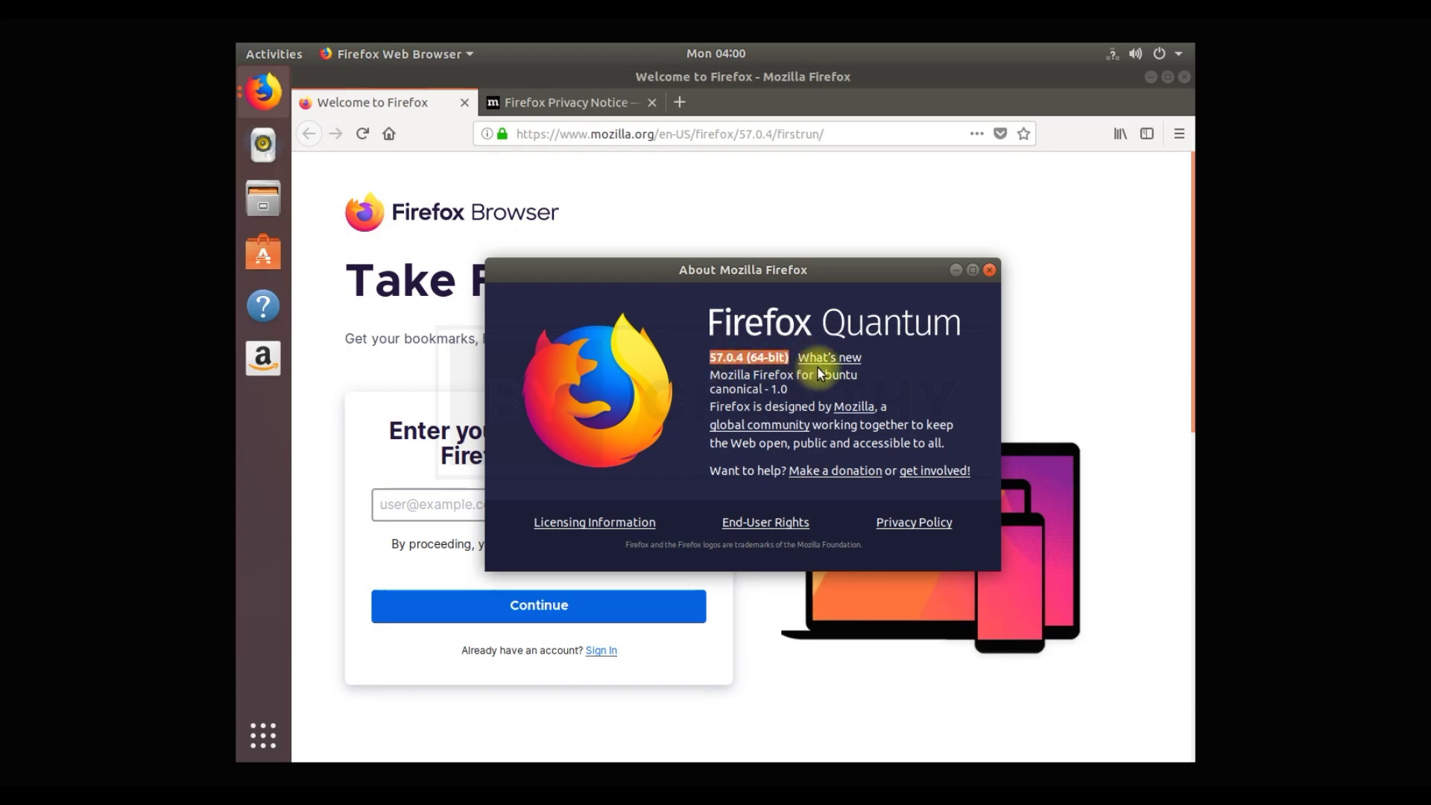
pyautogui.click(989, 271)
# Step: View the Firefox Privacy Notice page and close the browser with both of its tabs
pyautogui.click(589, 103)
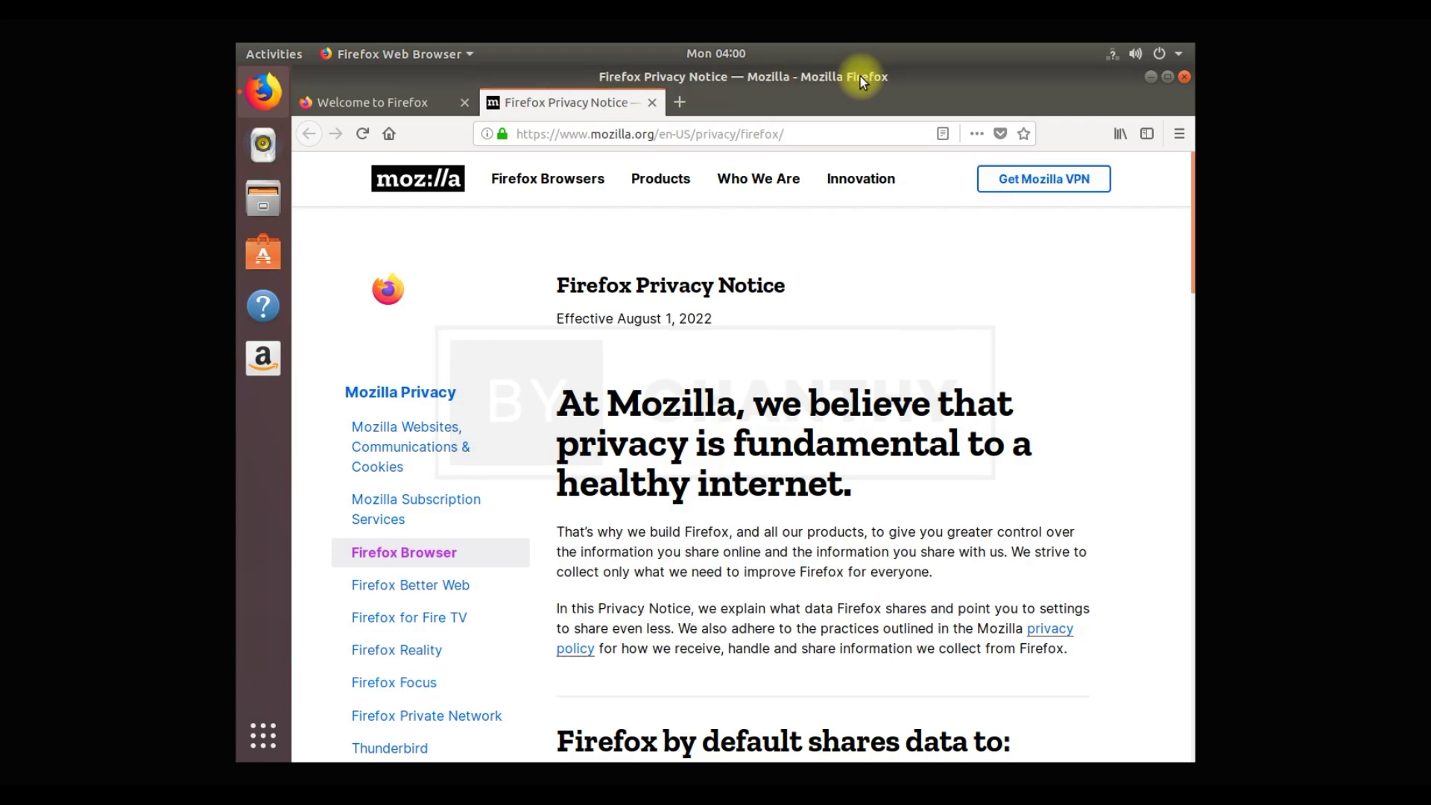
pyautogui.click(1187, 78)
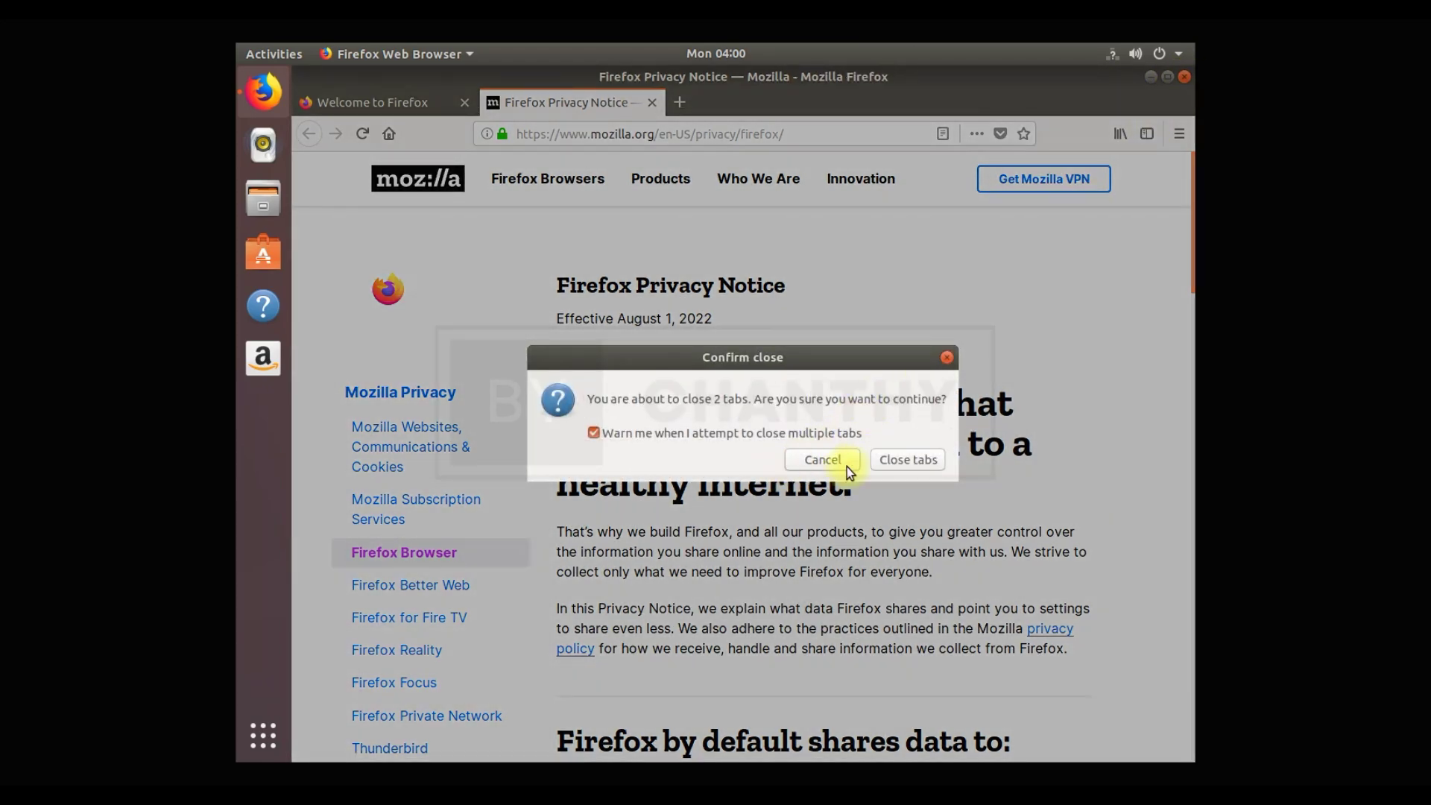
pyautogui.click(846, 466)
# Step: Examine the desktop calendar, browse to the following month and back, and dismiss it
pyautogui.click(714, 54)
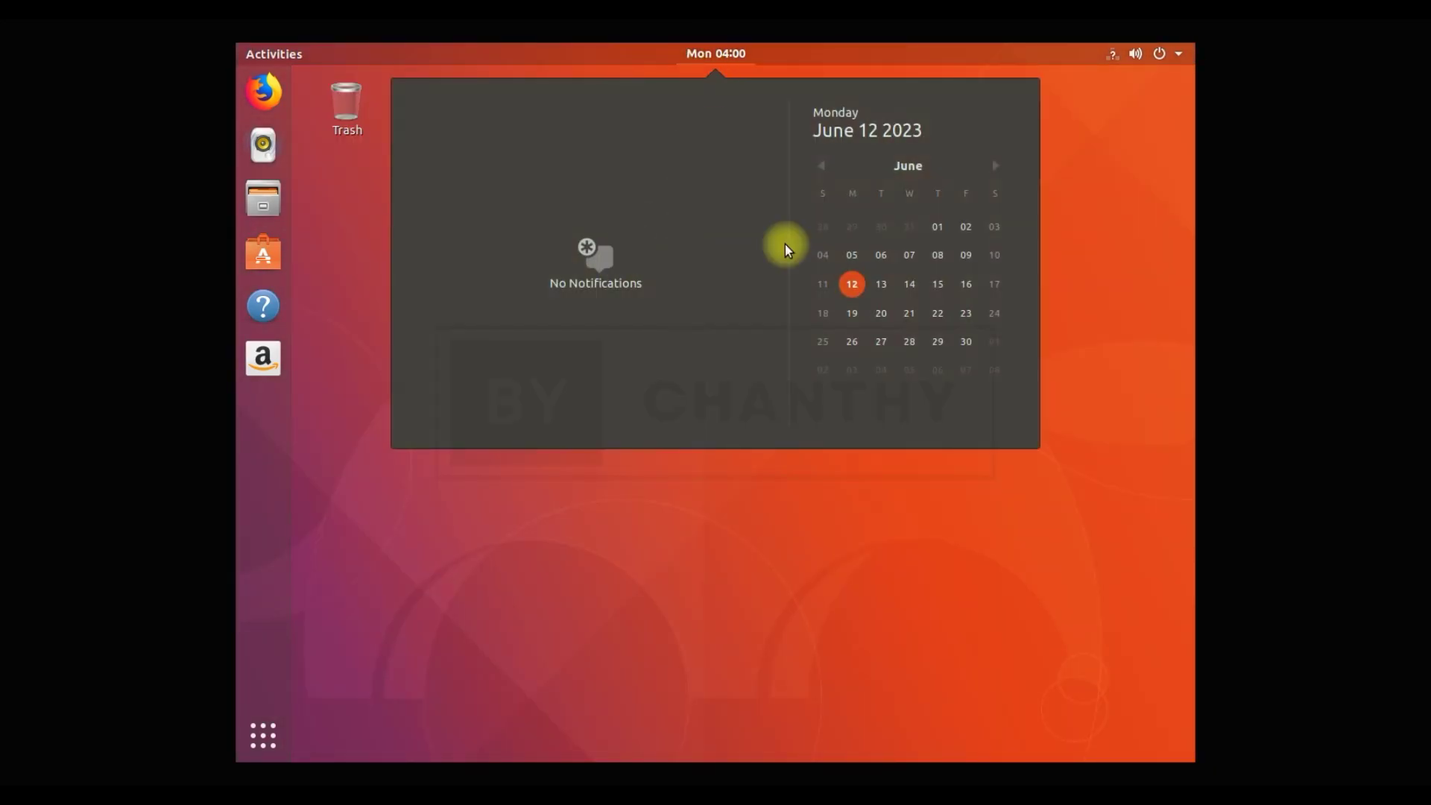
pyautogui.click(998, 164)
pyautogui.click(823, 162)
pyautogui.click(1076, 240)
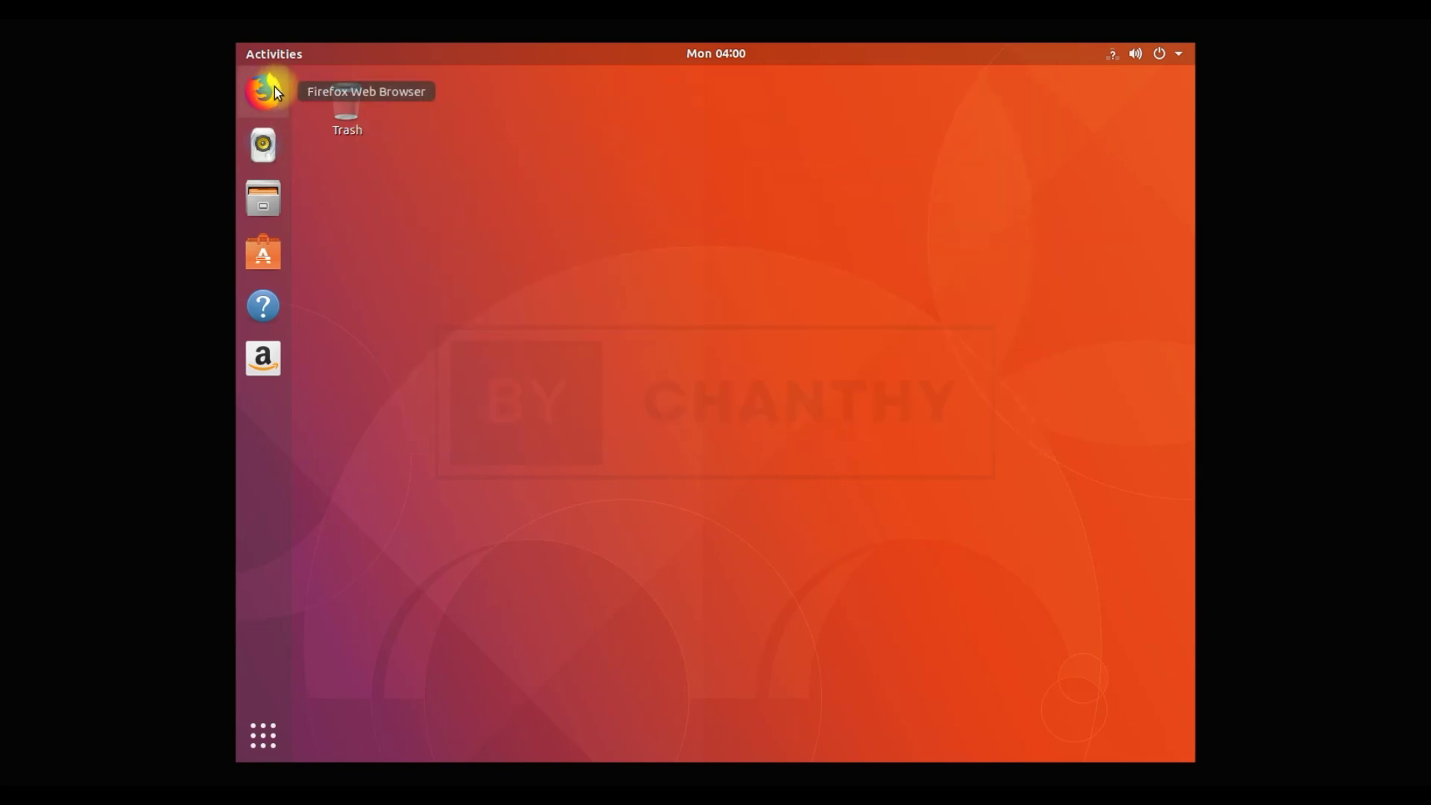
# Step: Launch Rhythmbox and view the Play Queue, Music and Podcasts sections of the local collection
pyautogui.click(263, 156)
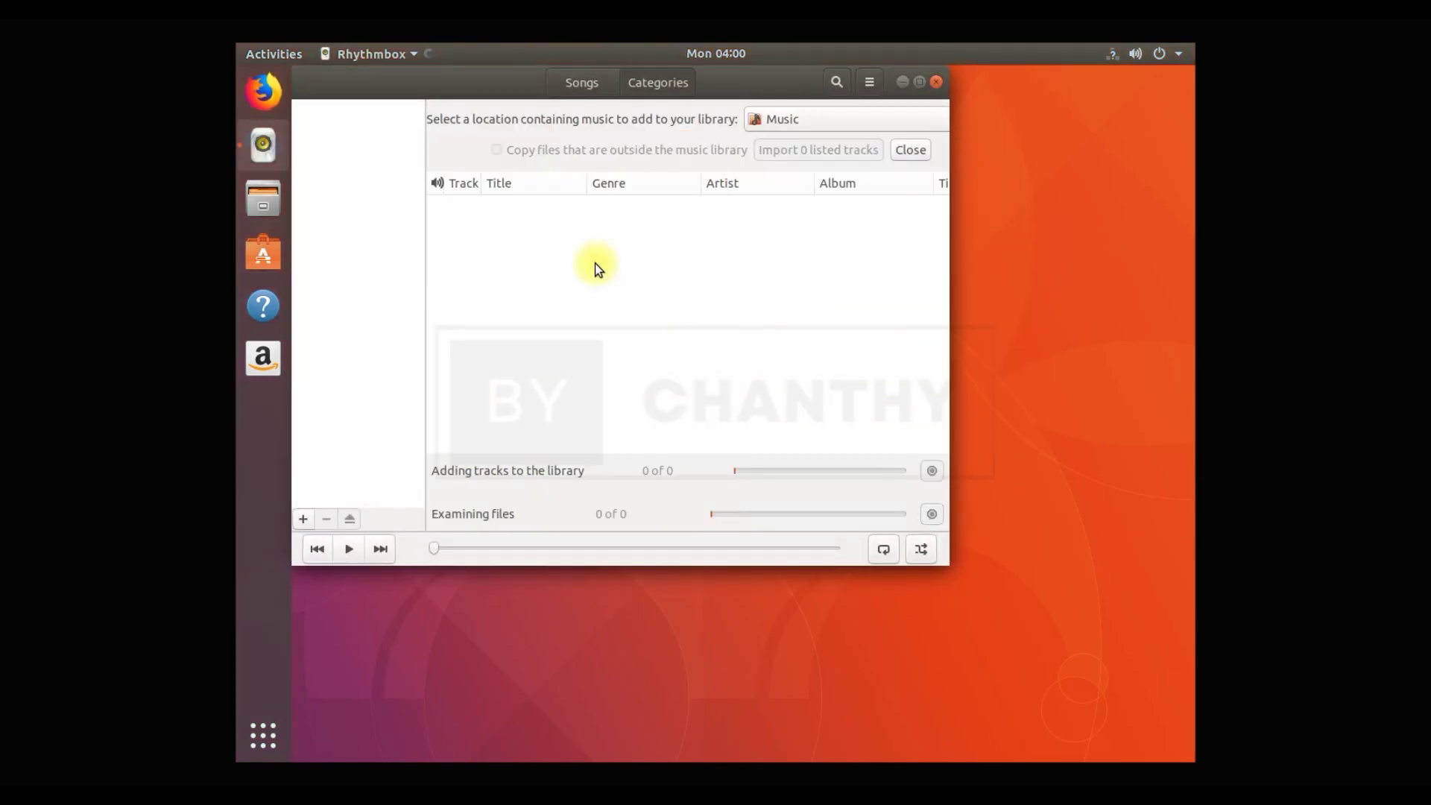
pyautogui.click(370, 136)
pyautogui.click(357, 157)
pyautogui.click(365, 178)
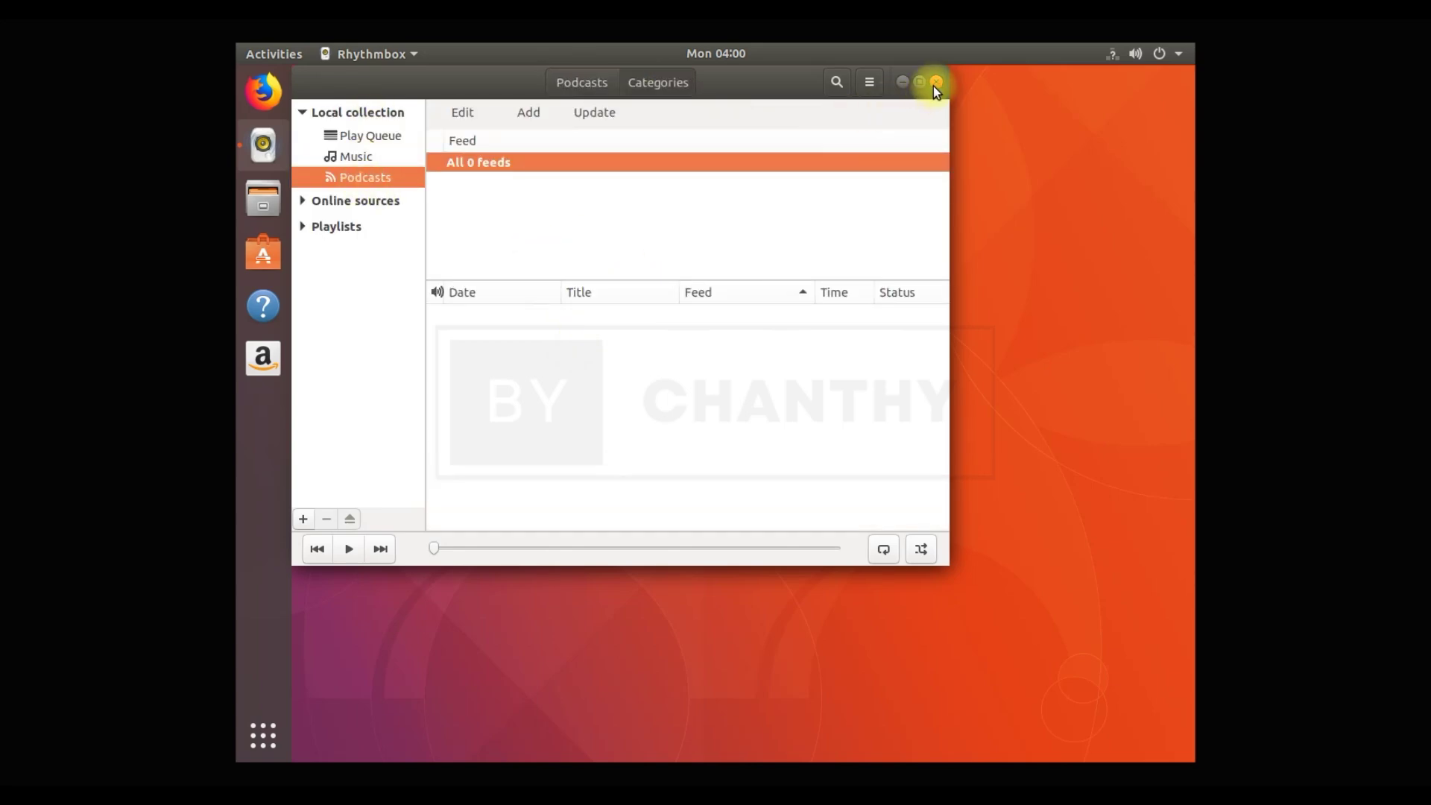
# Step: Examine the View and Tools options of Rhythmbox and close the player
pyautogui.click(868, 82)
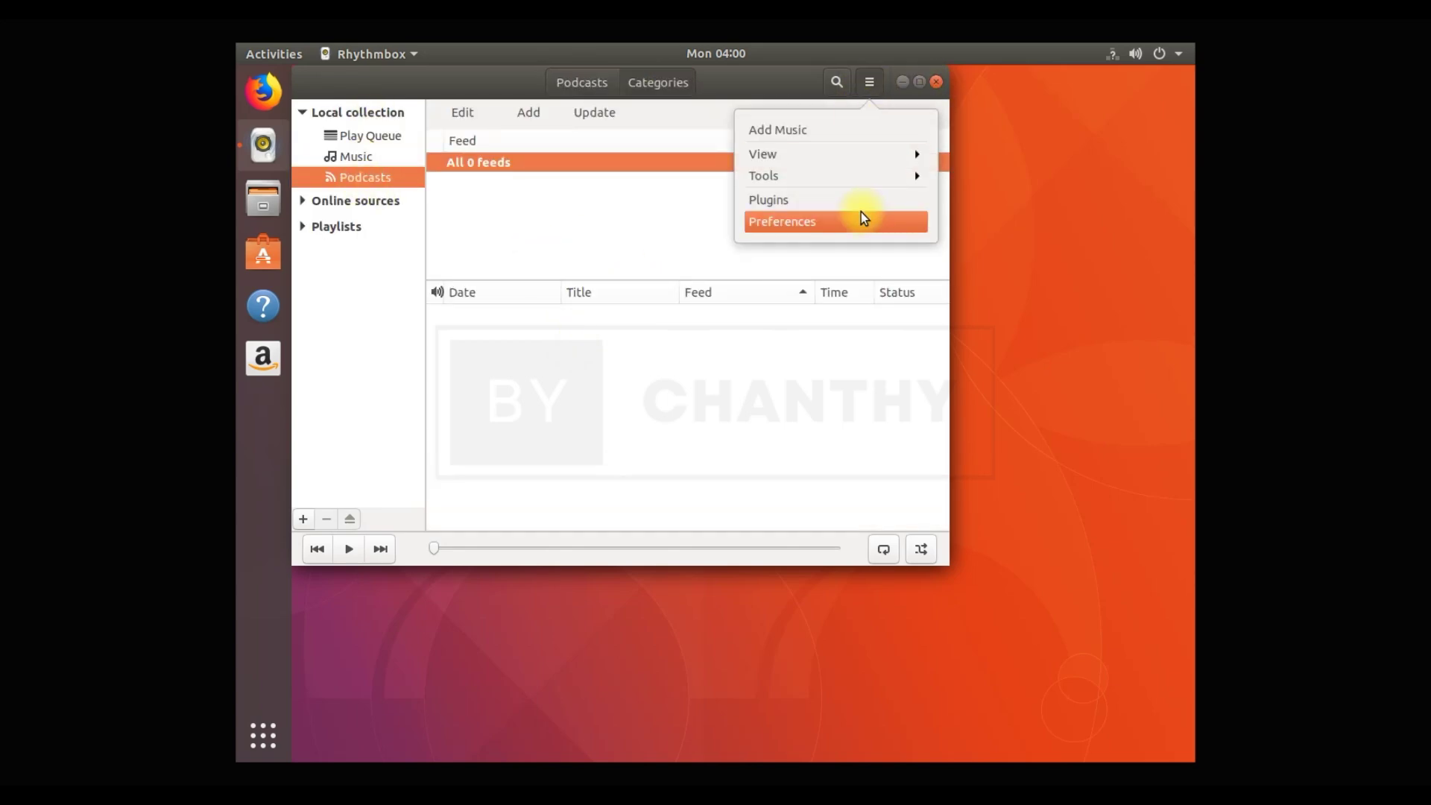
pyautogui.click(864, 158)
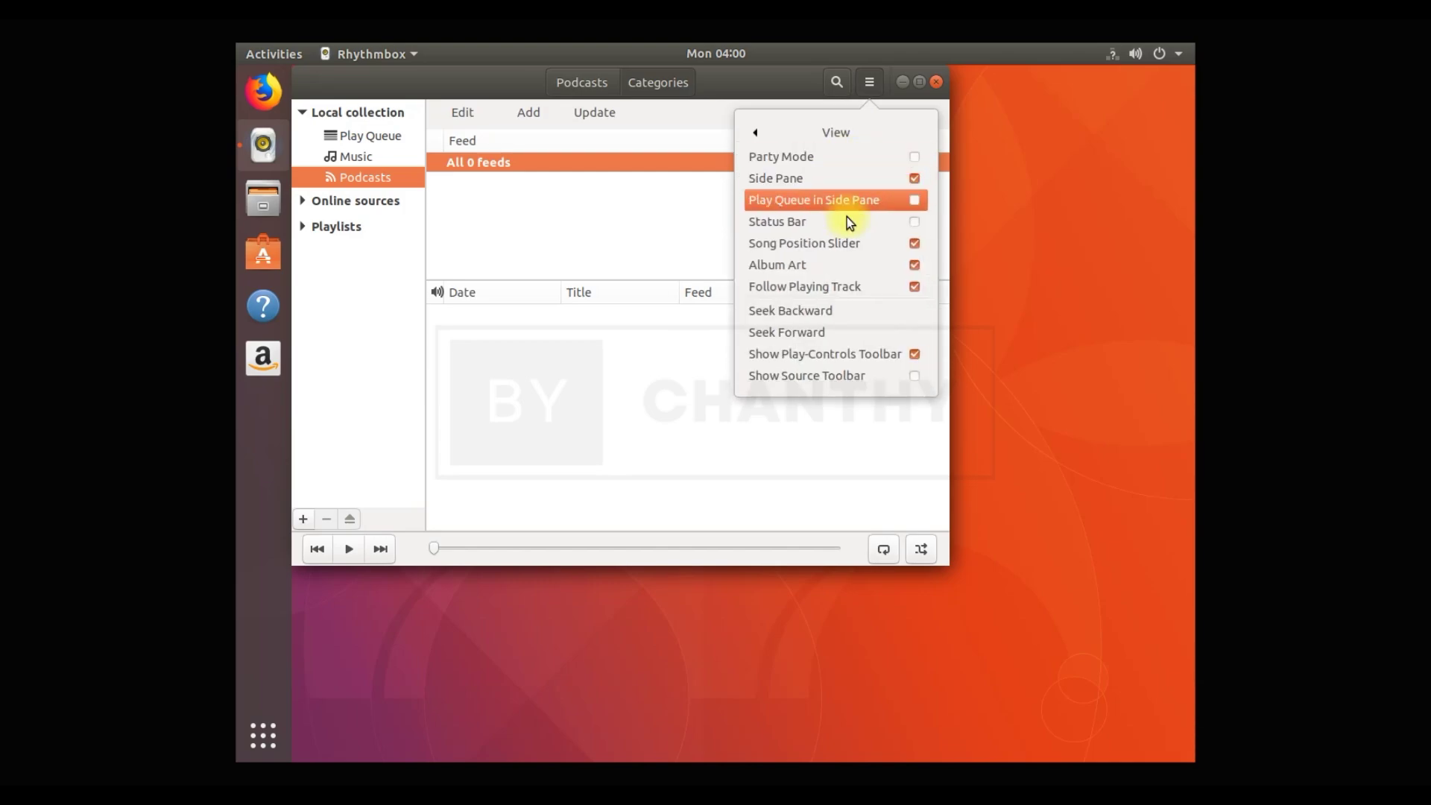
pyautogui.click(755, 133)
pyautogui.click(833, 176)
pyautogui.click(819, 132)
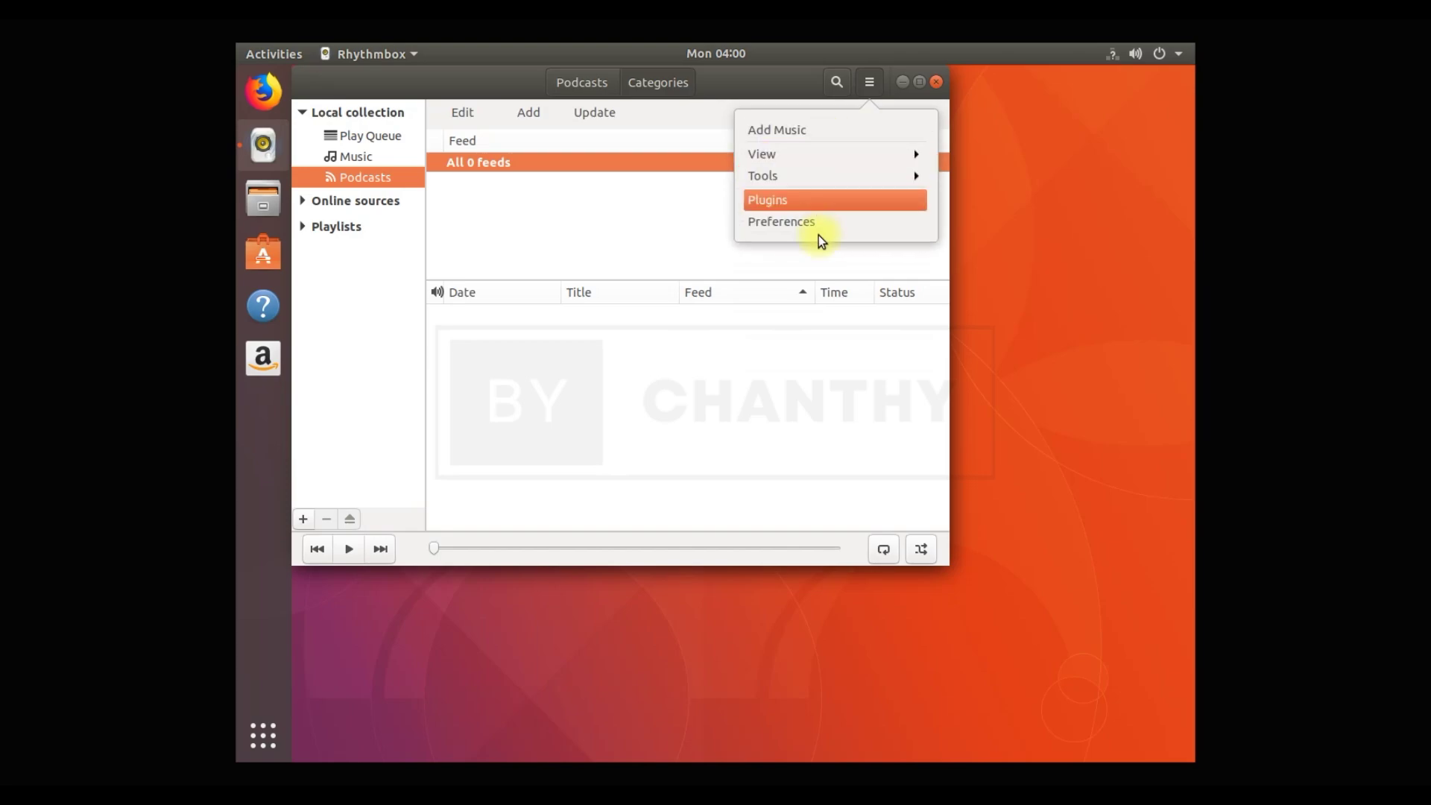
pyautogui.click(936, 82)
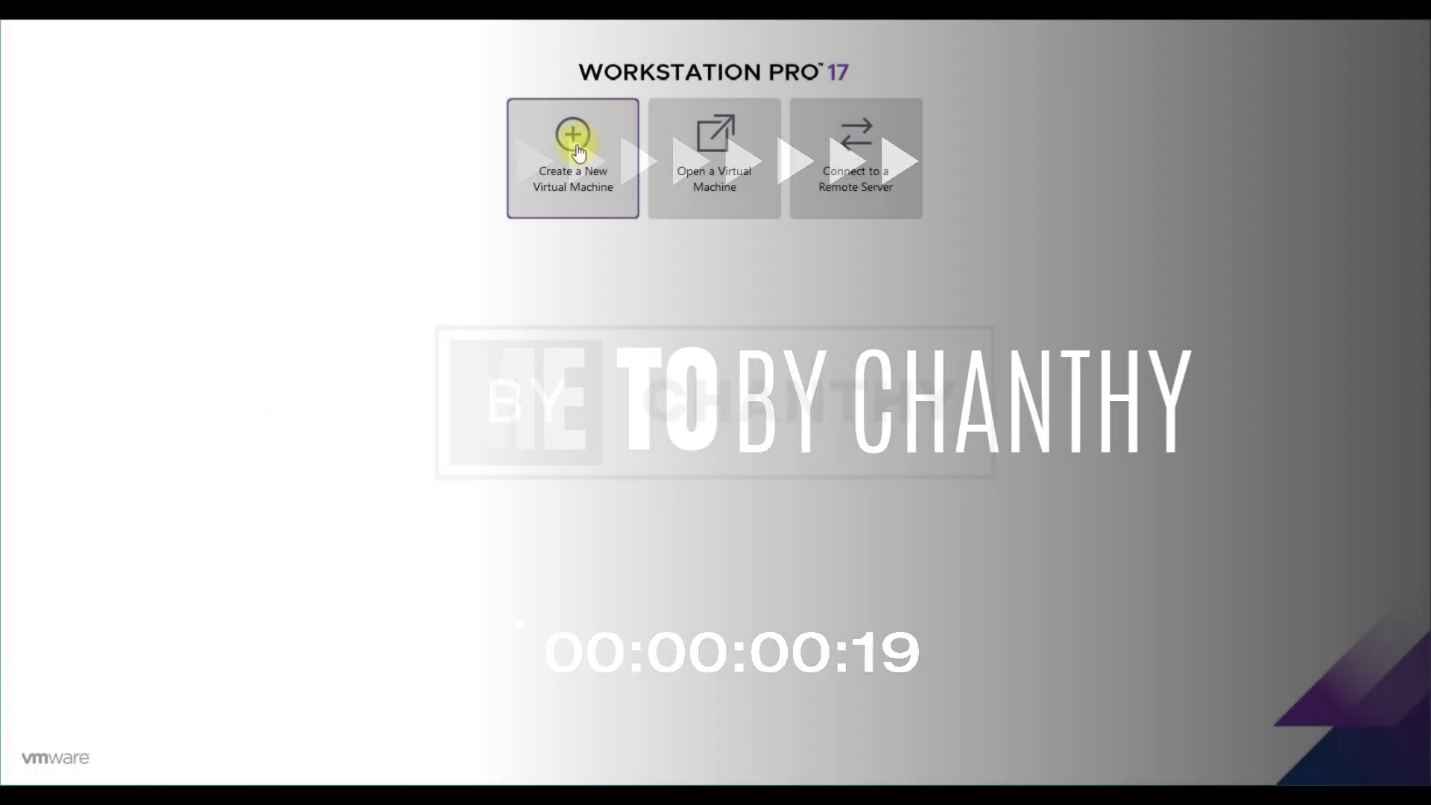
# Step: Start a new virtual machine with the operating system installed later, using Linux with version Ubuntu 64-bit as the guest
pyautogui.click(566, 138)
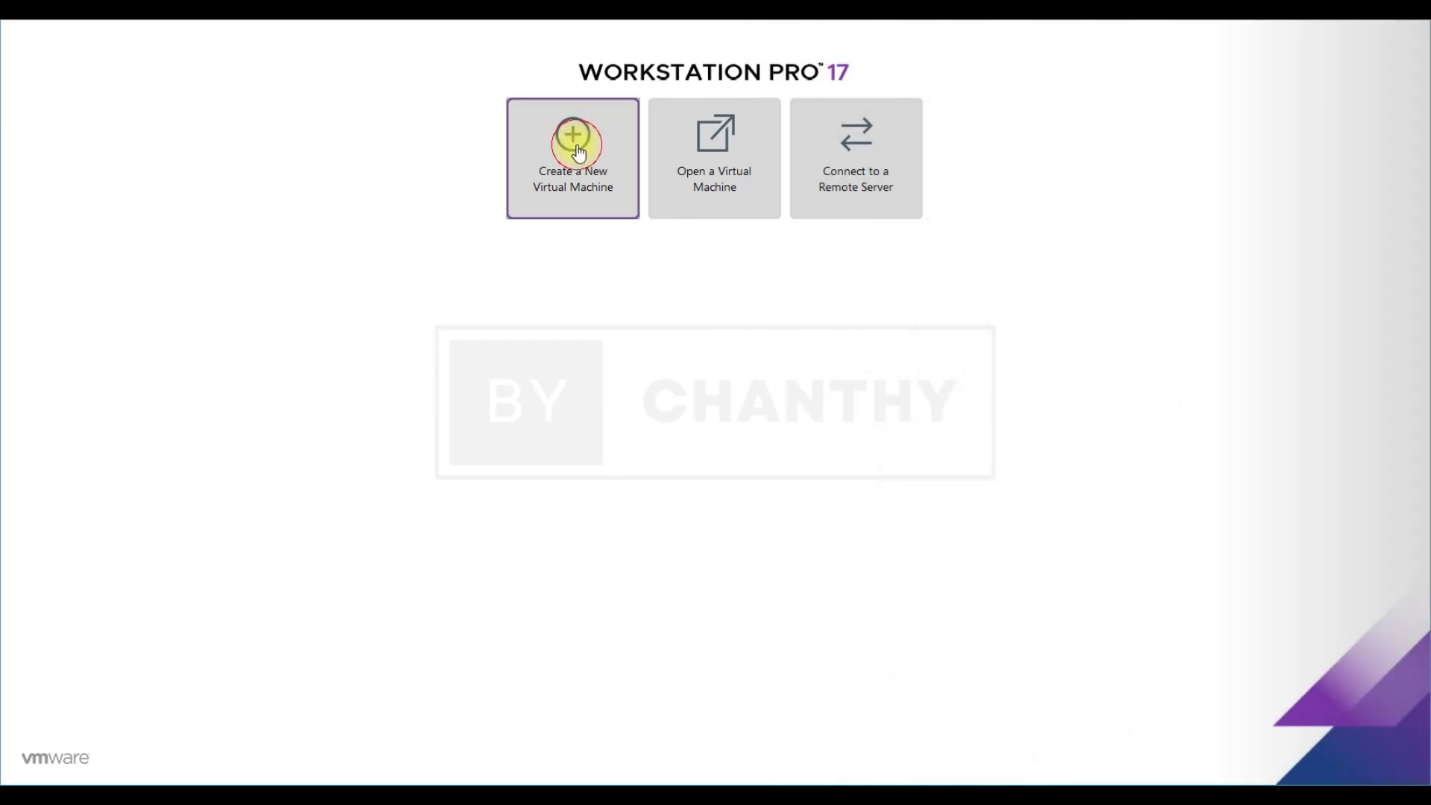
pyautogui.click(721, 536)
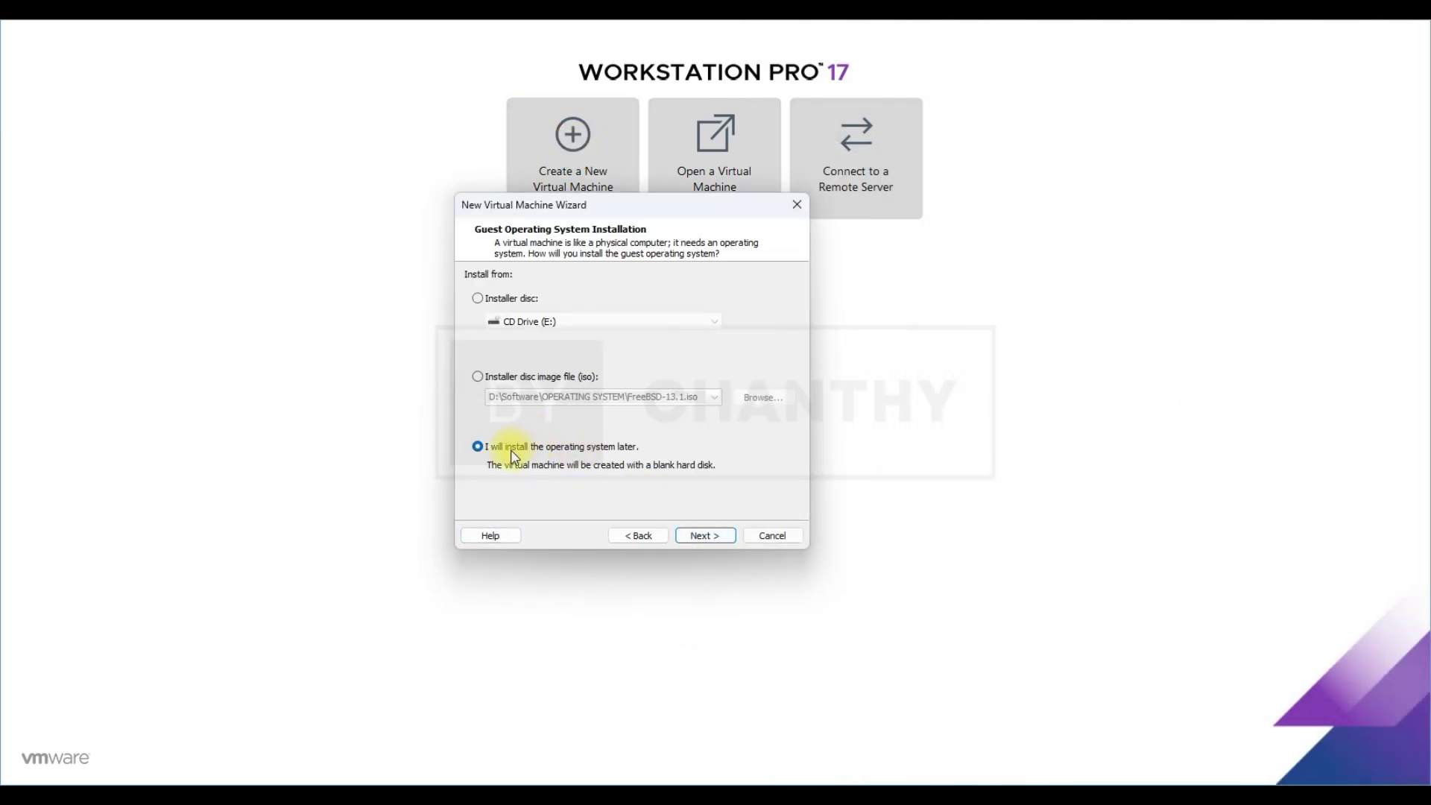
pyautogui.click(728, 538)
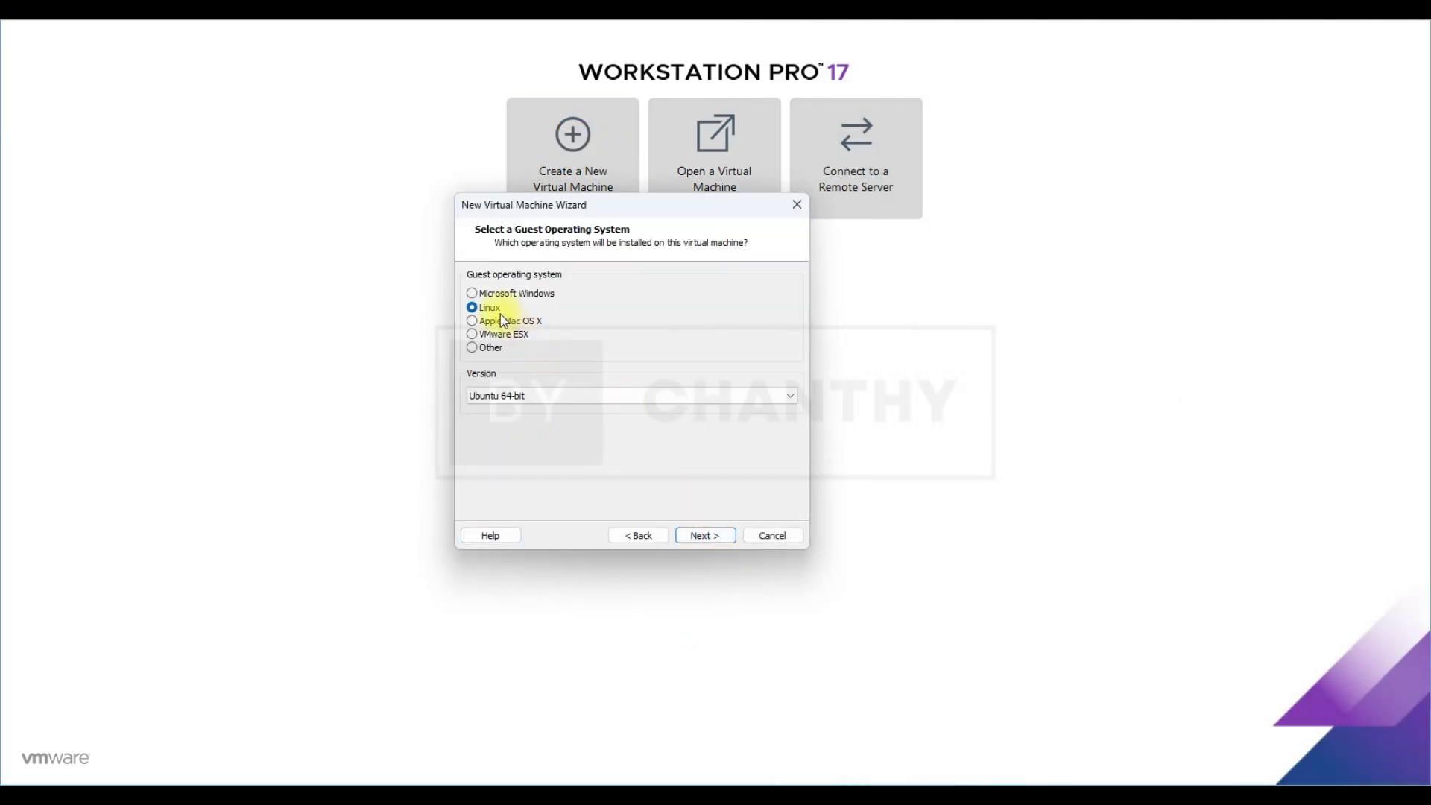
pyautogui.click(543, 395)
pyautogui.click(552, 579)
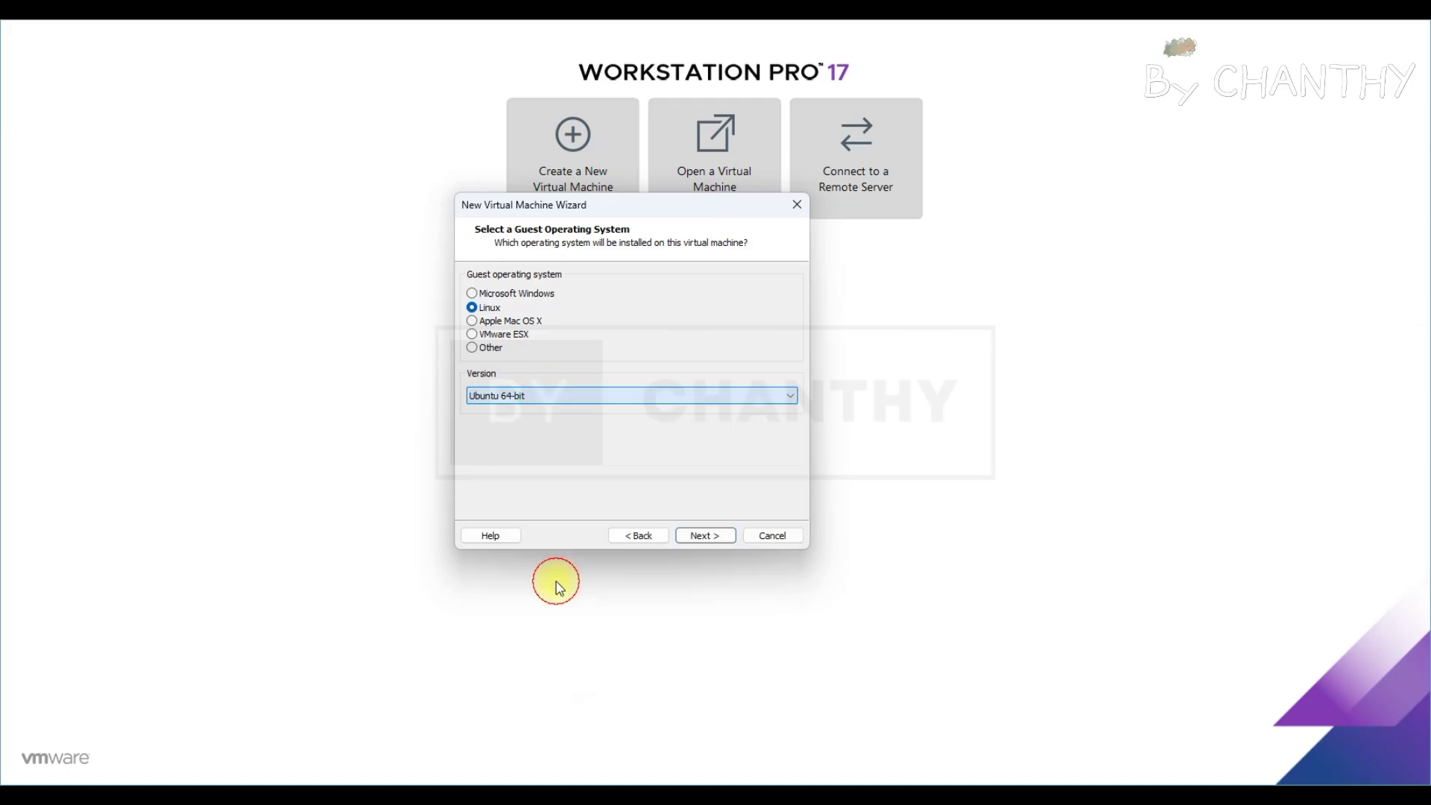
pyautogui.click(712, 536)
# Step: Name the virtual machine Ubuntu-17.10.1 and set its maximum disk size to 80 GB, split into multiple files
pyautogui.write('Ubuntu-17.10.1')
pyautogui.click(703, 536)
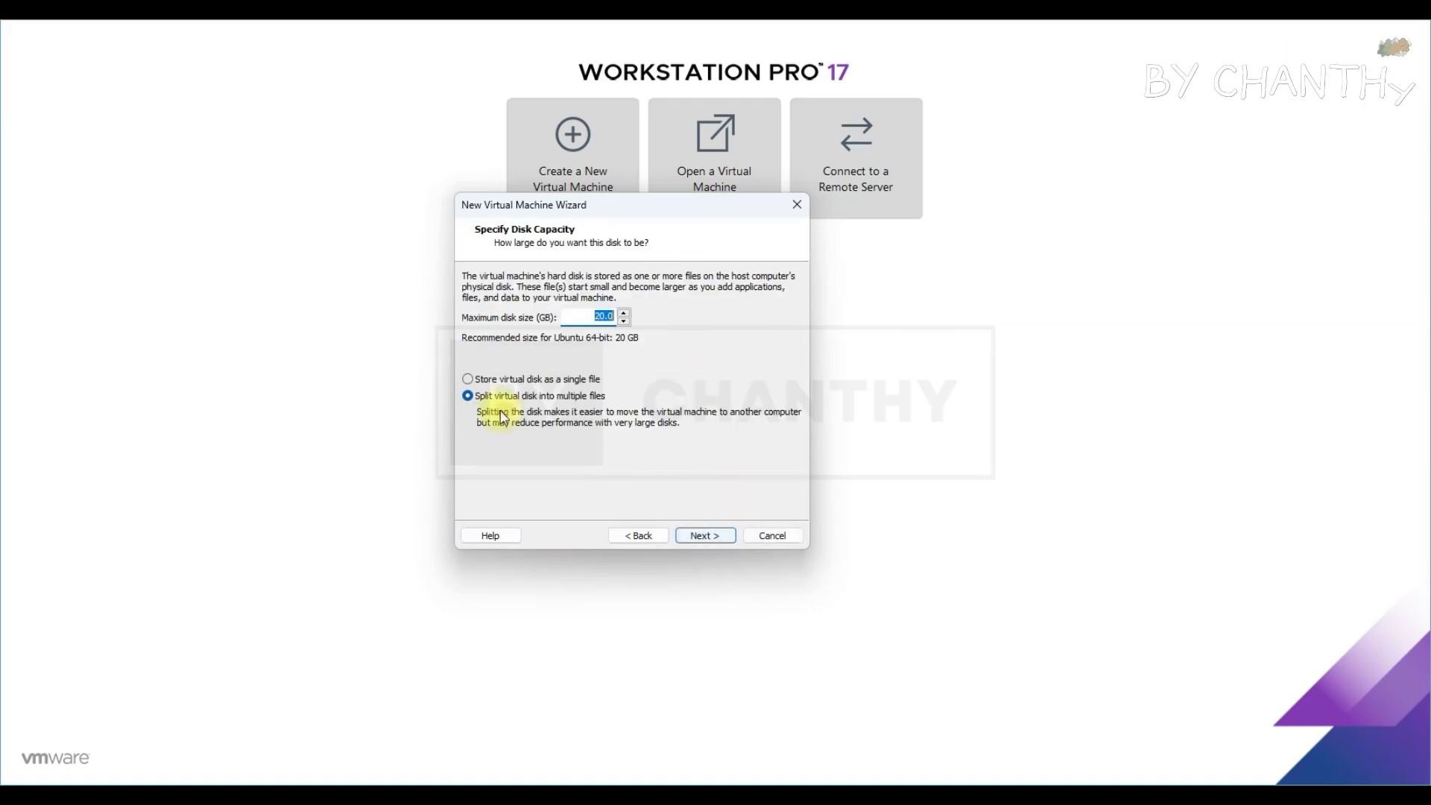
pyautogui.write('80')
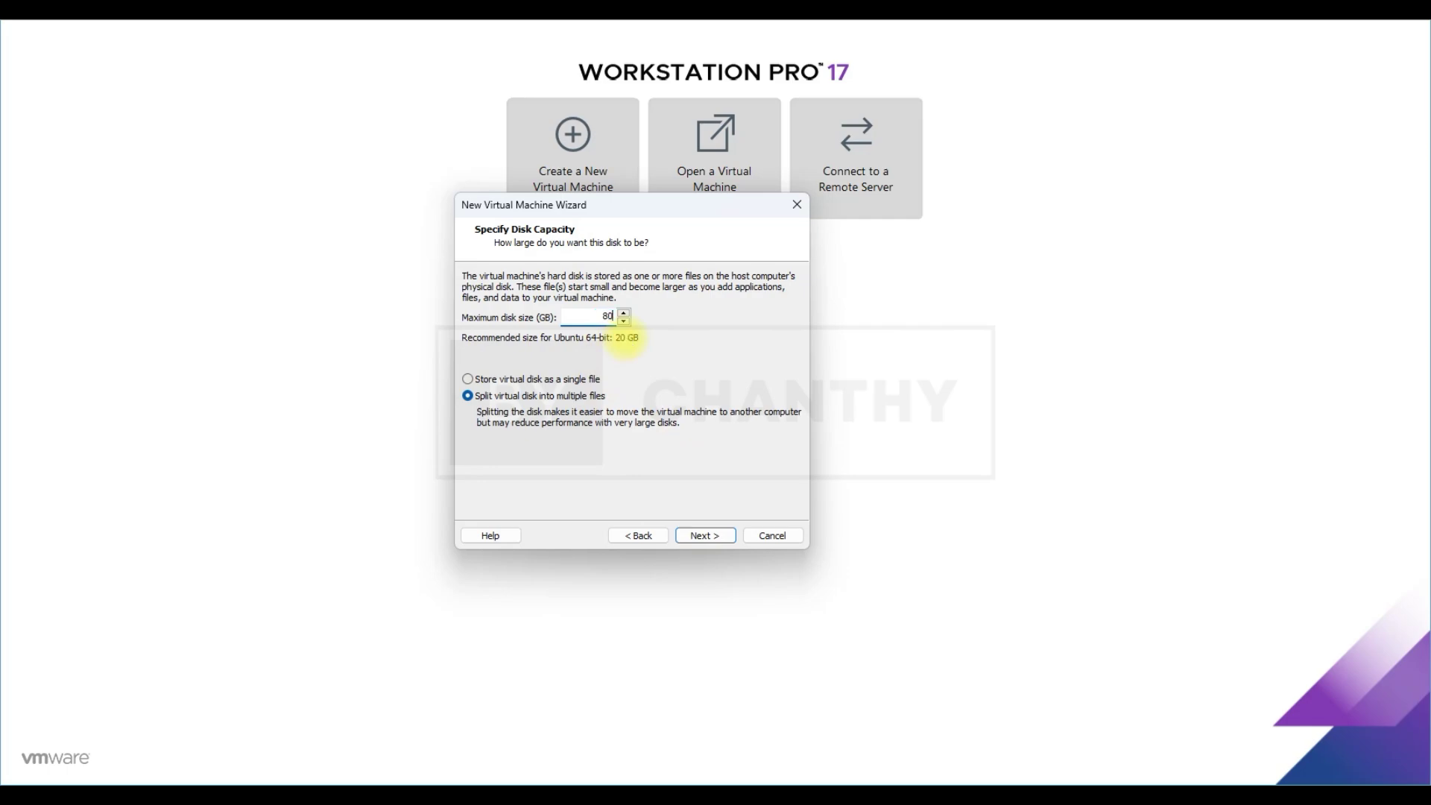
pyautogui.click(693, 533)
# Step: Set the virtual CD/DVD drive to use the Ubuntu ISO image from the OPERATING SYSTEM\Ubuntu folder and finish creating the virtual machine
pyautogui.click(575, 444)
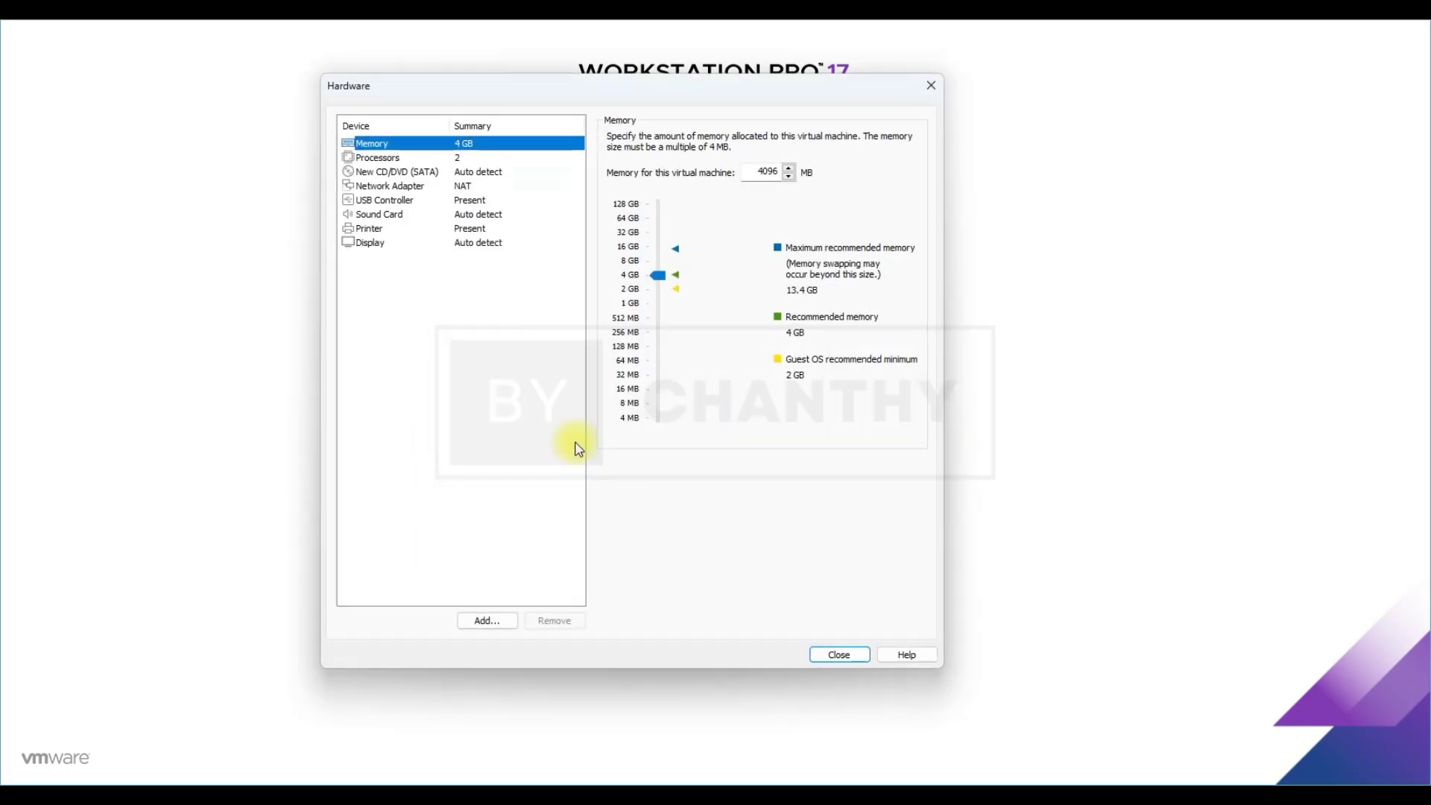
pyautogui.click(426, 173)
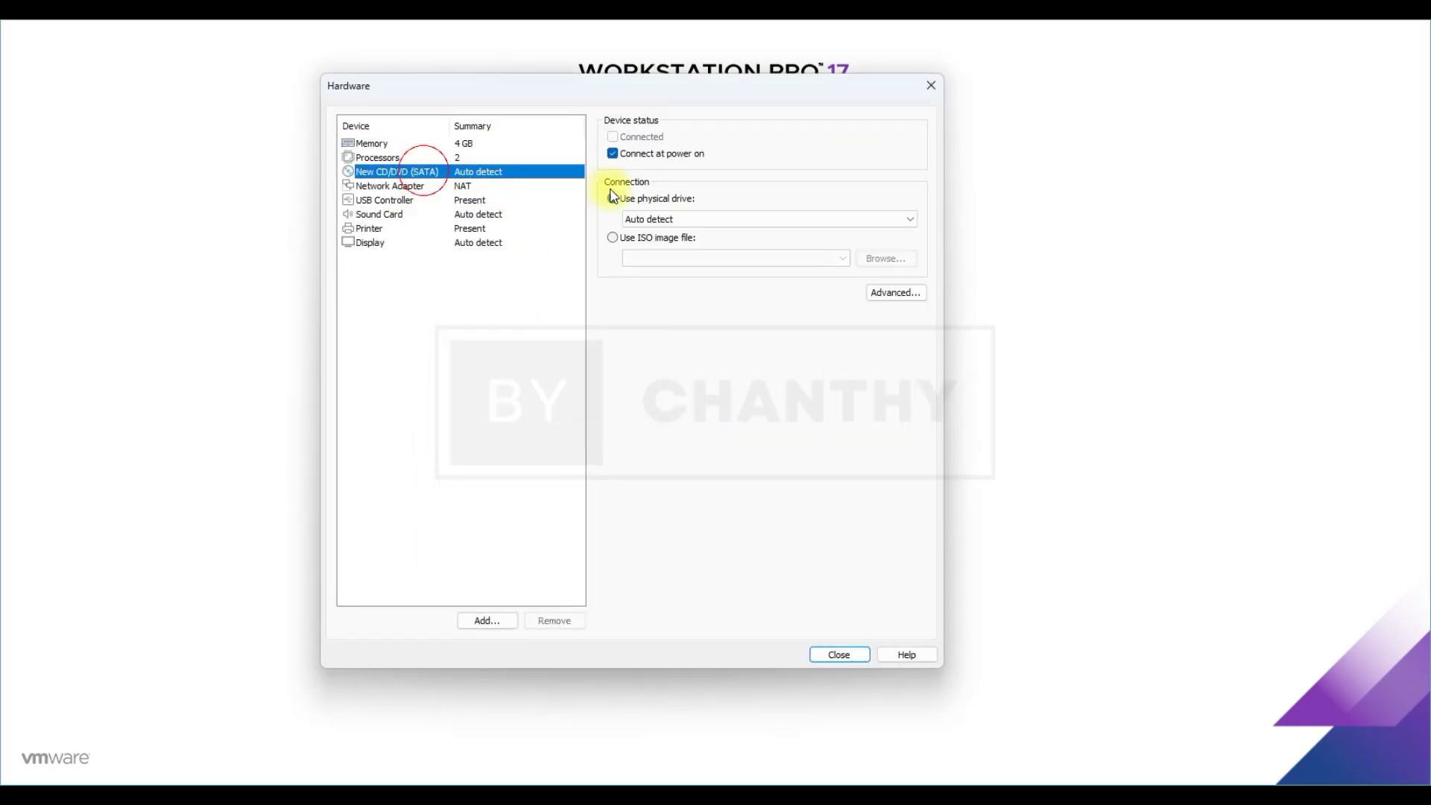
pyautogui.click(654, 237)
pyautogui.click(868, 258)
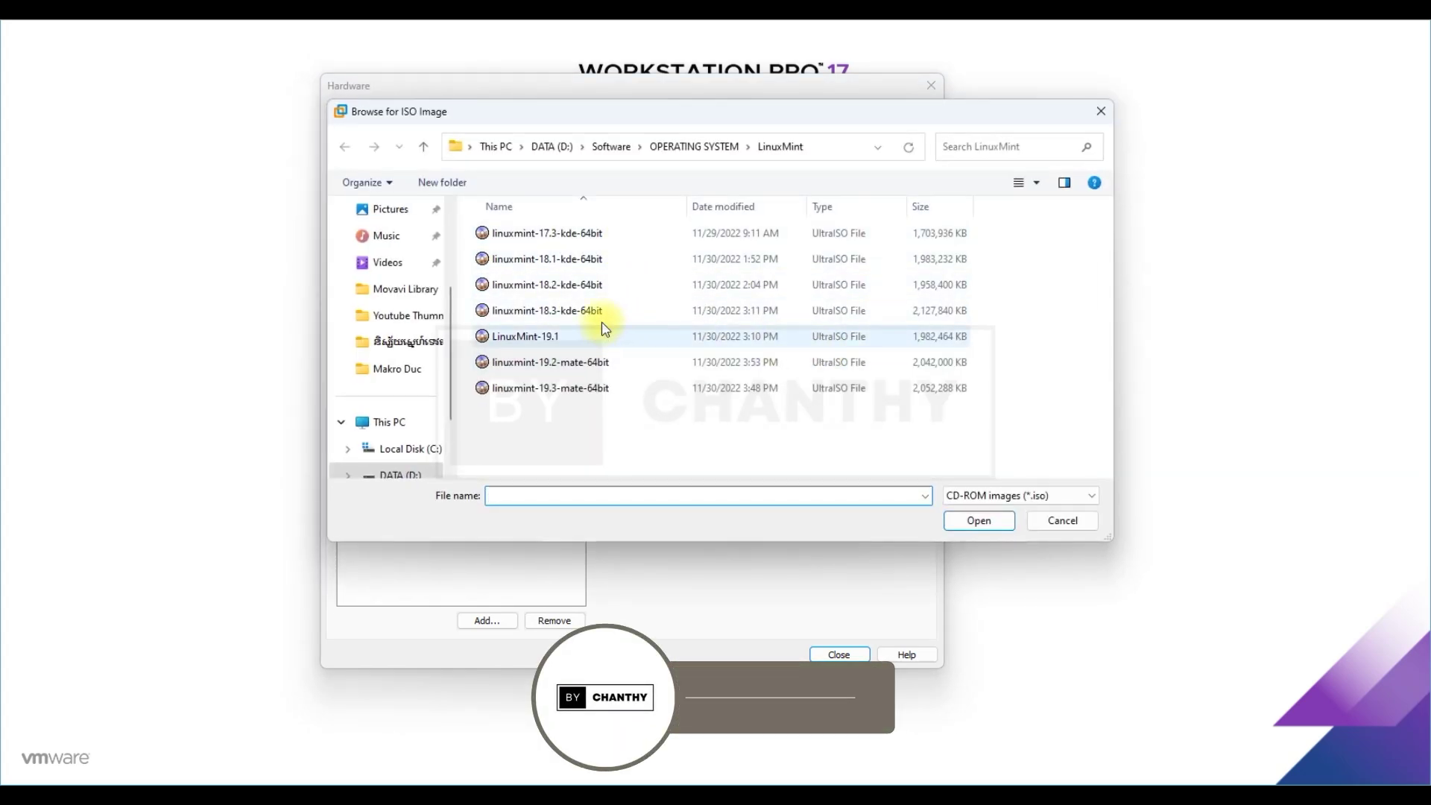
pyautogui.click(682, 146)
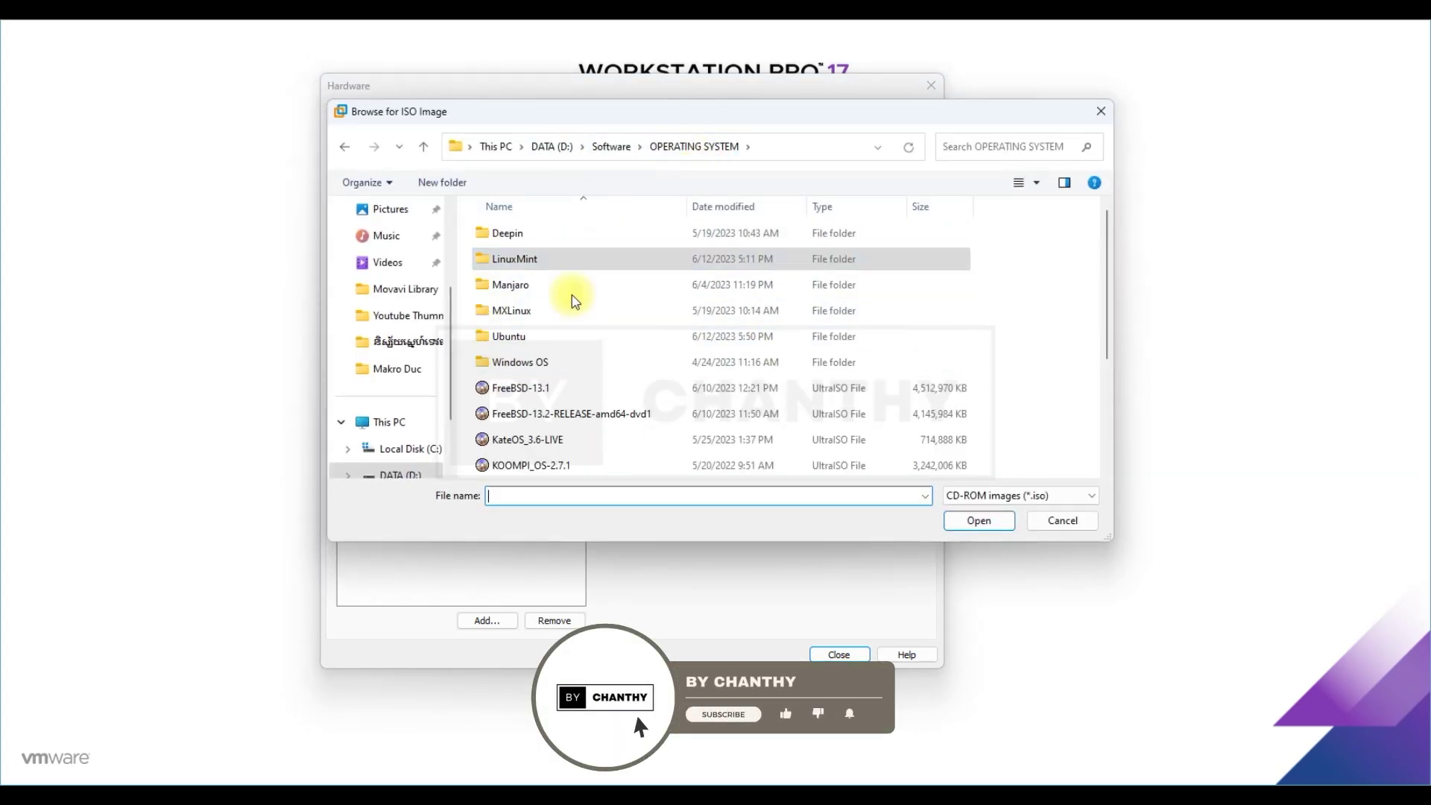
pyautogui.doubleClick(522, 342)
pyautogui.scroll(-3, 551, 459)
pyautogui.click(543, 471)
pyautogui.click(980, 520)
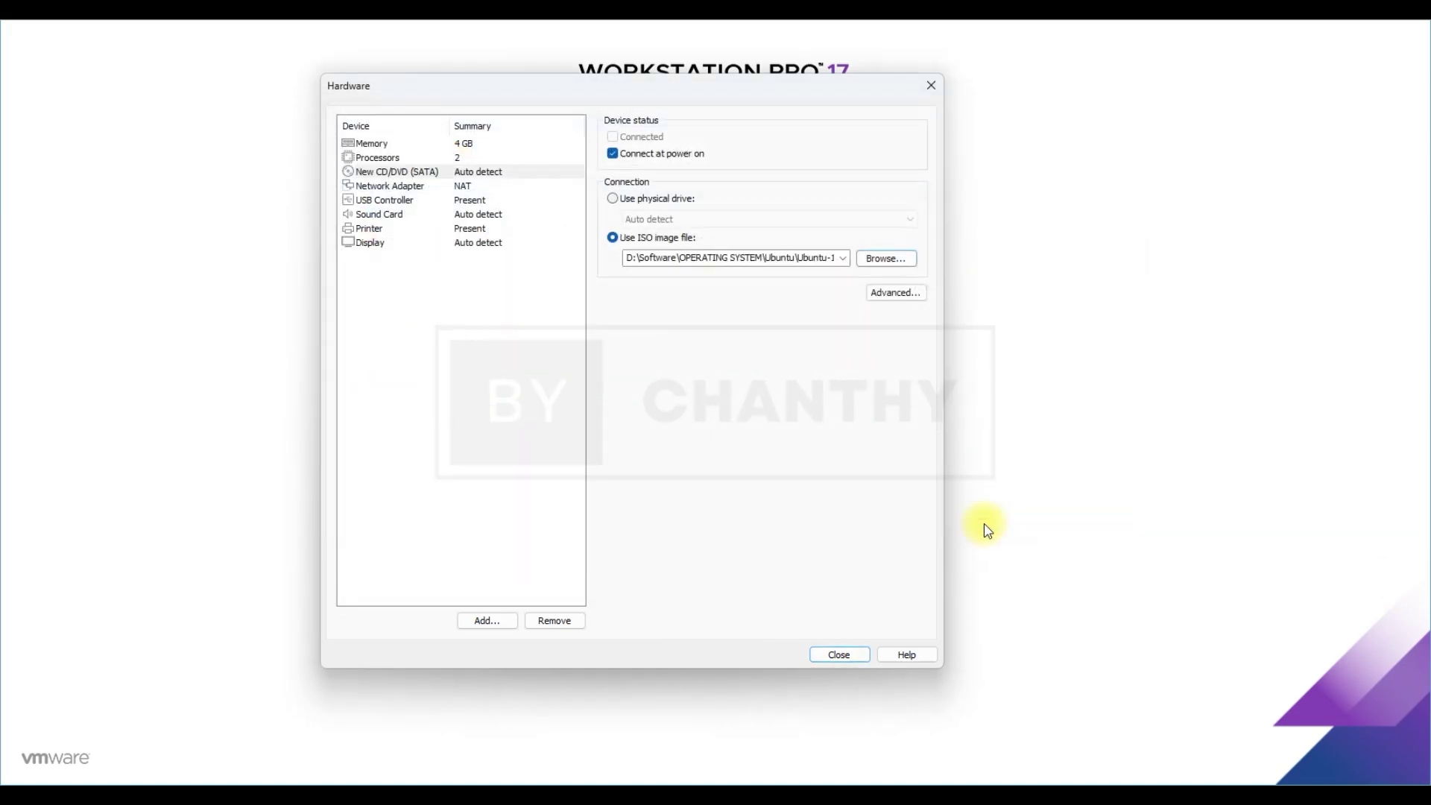
pyautogui.click(856, 654)
pyautogui.click(717, 535)
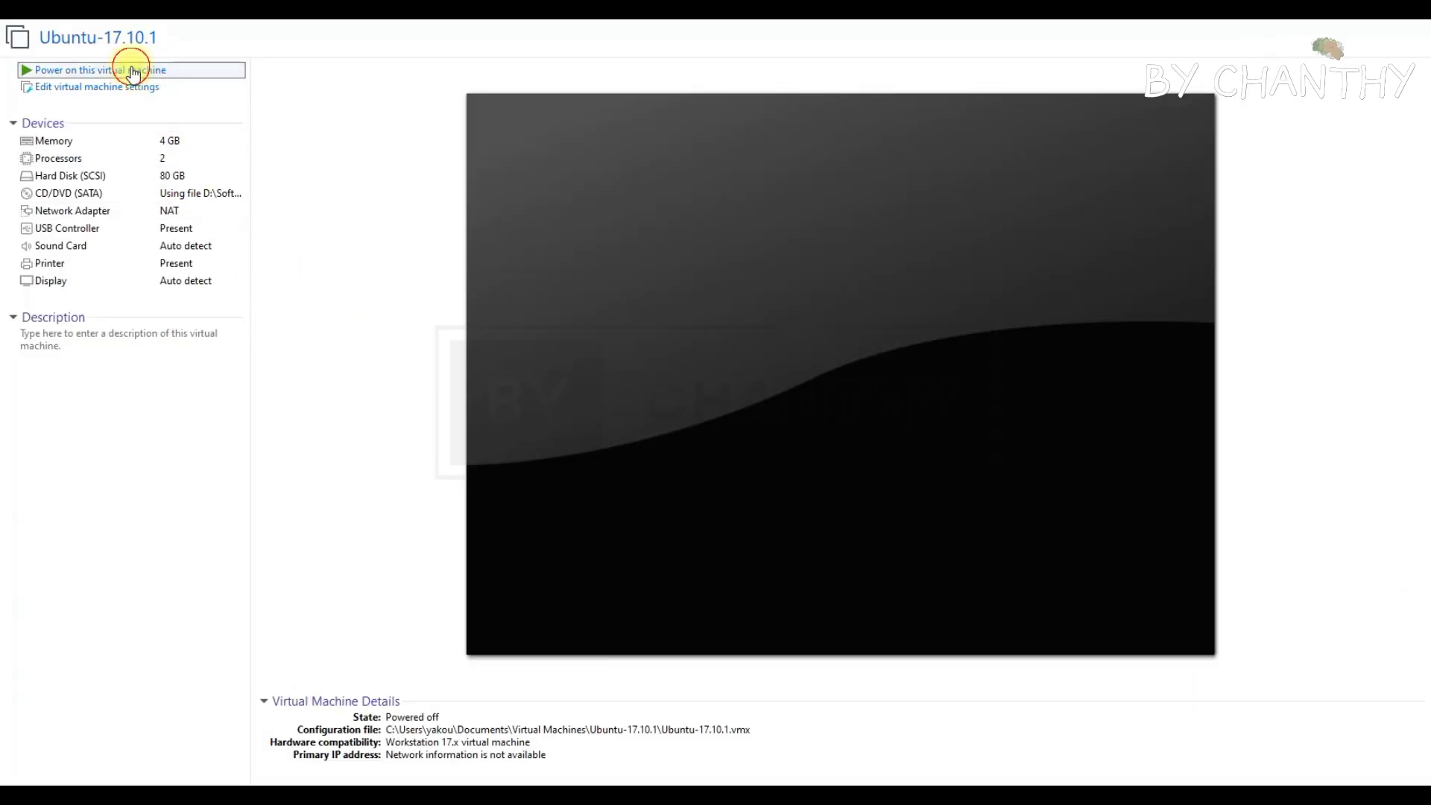
# Step: Power on the virtual machine and boot the disc in English with the Install Ubuntu option
pyautogui.click(123, 66)
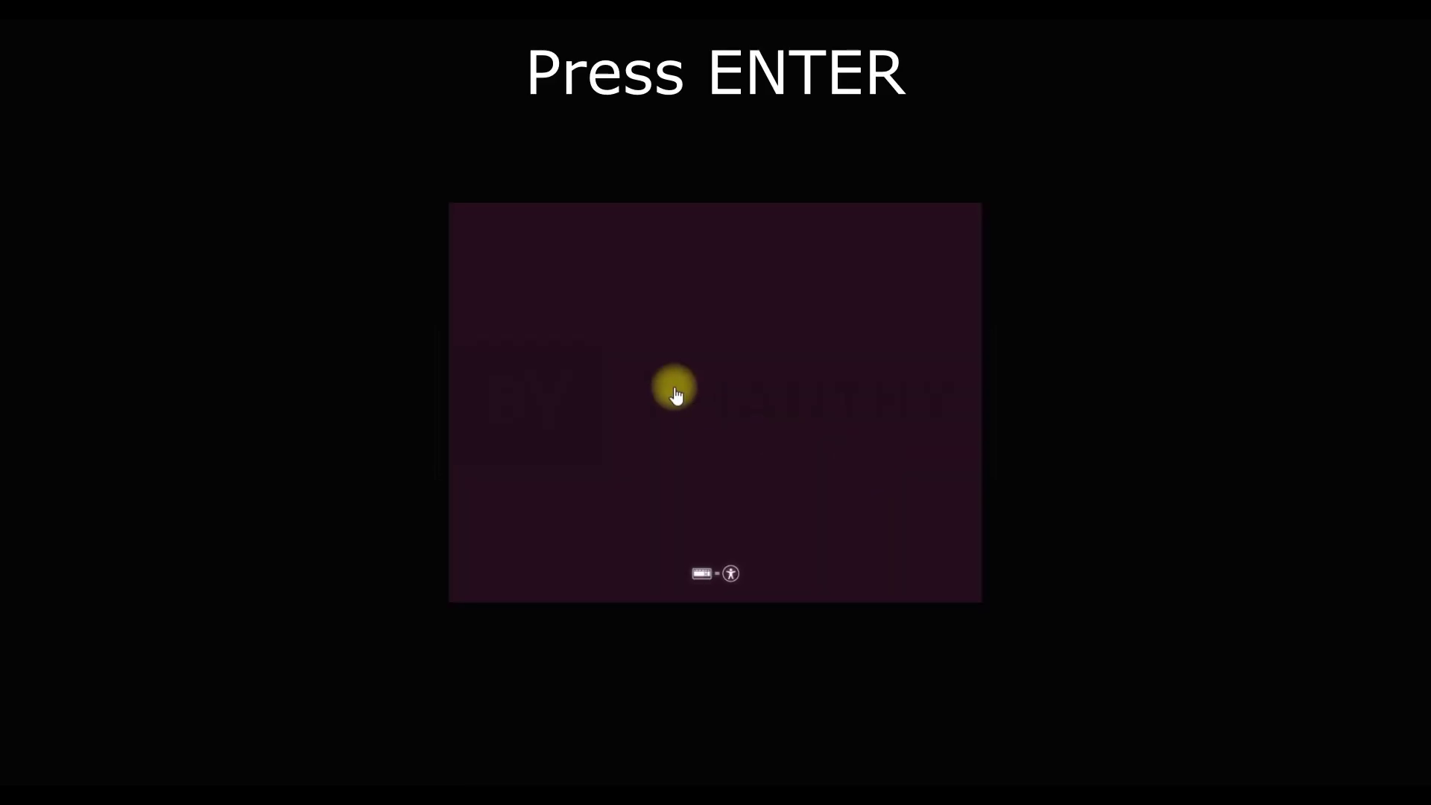
pyautogui.press('Return')
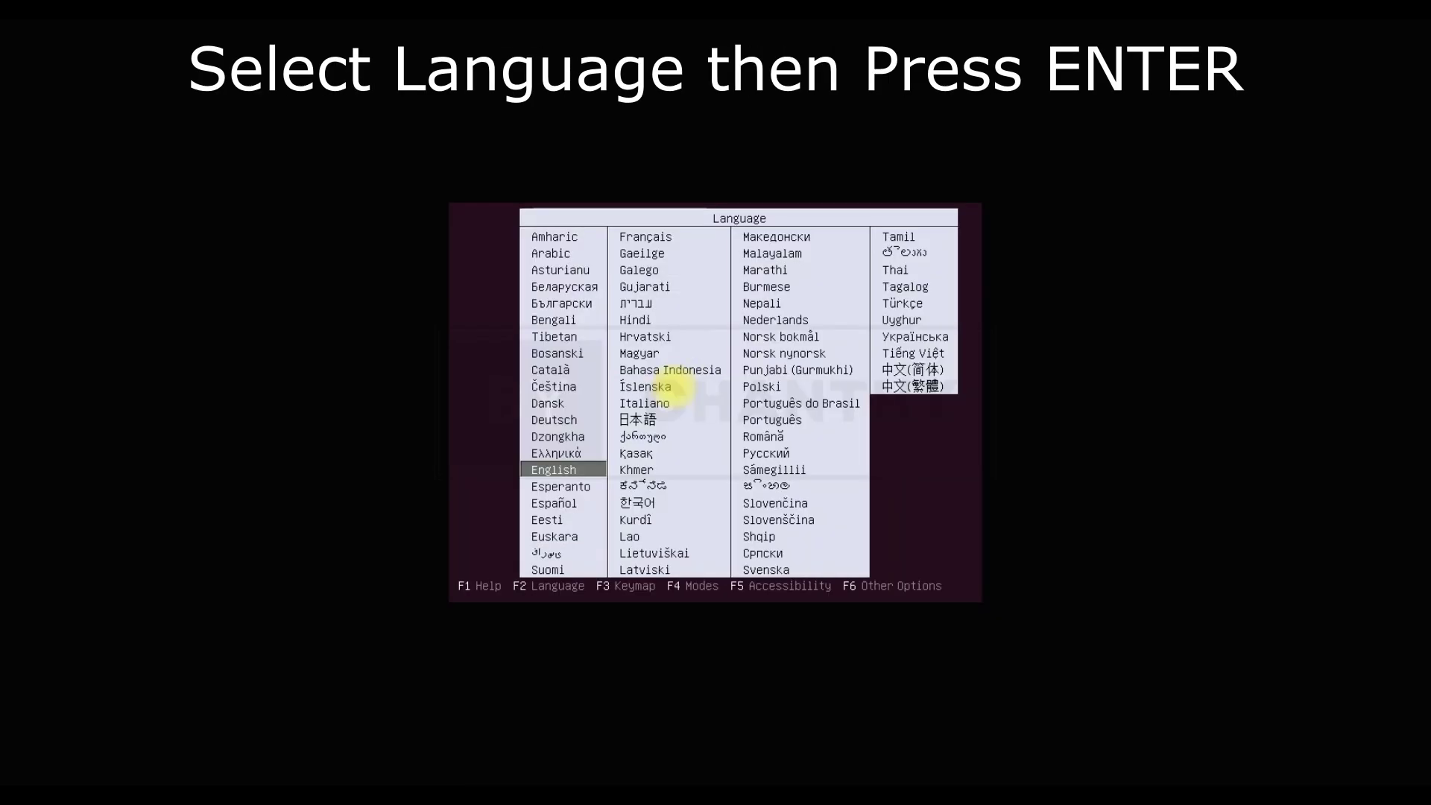
pyautogui.press('Return')
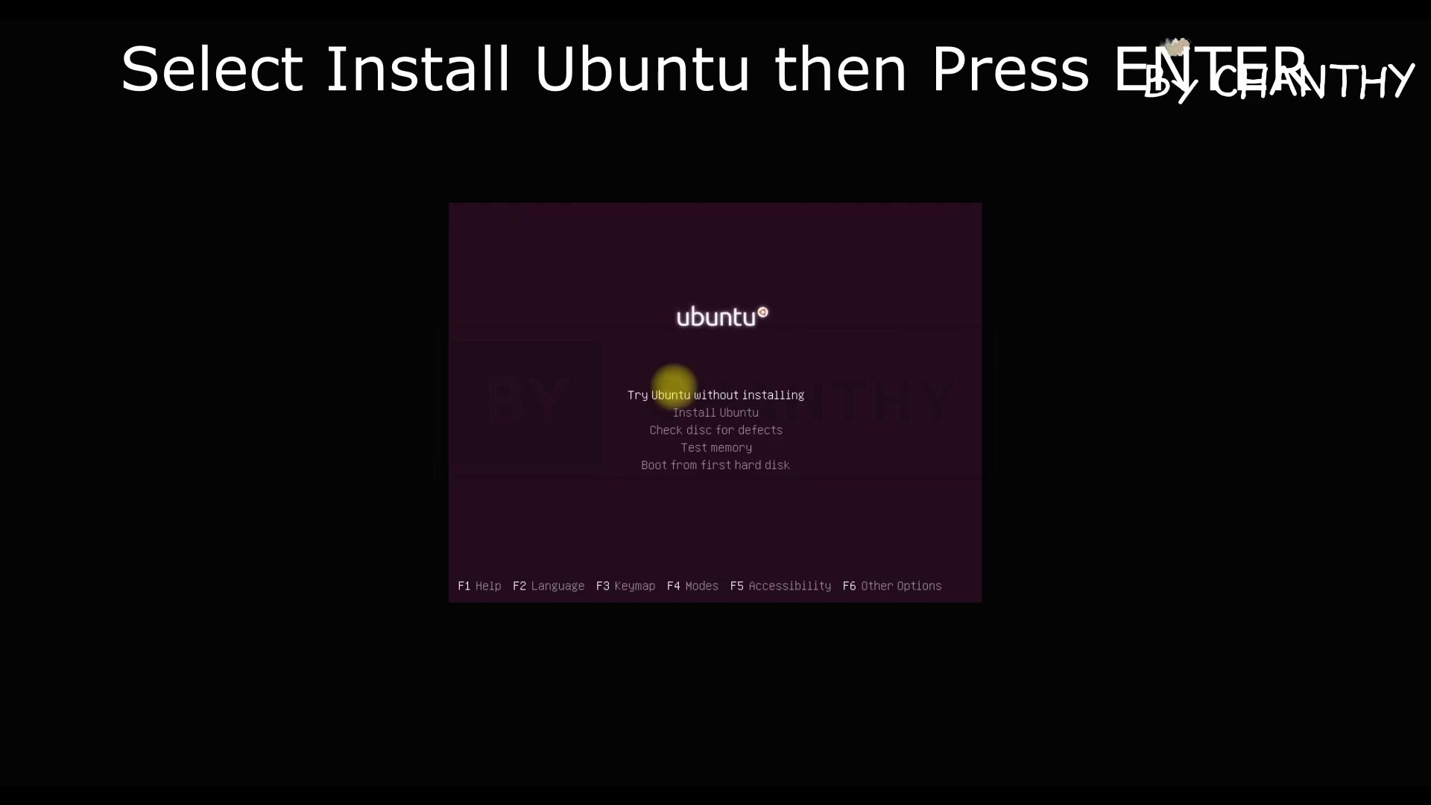
pyautogui.press('Down')
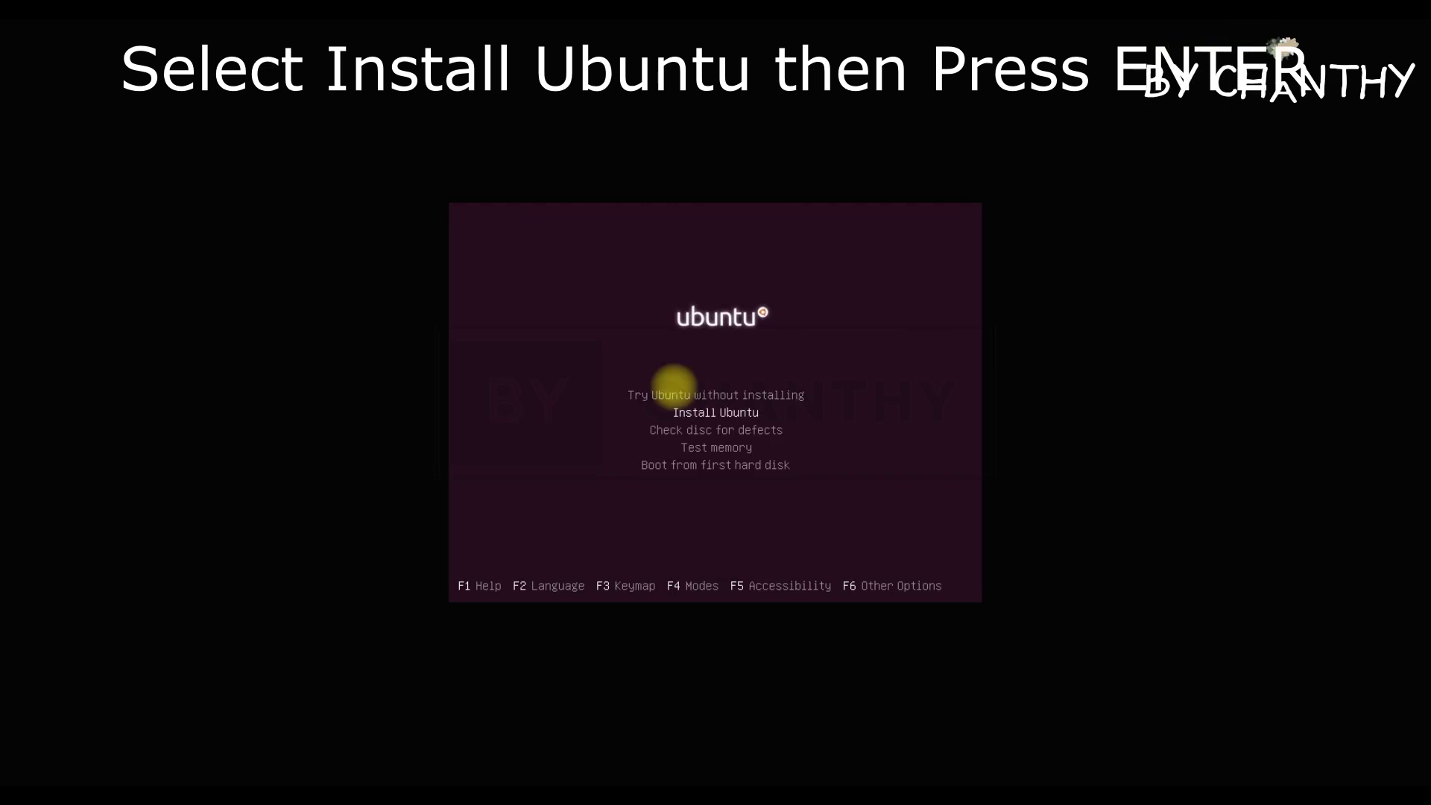
pyautogui.press('Return')
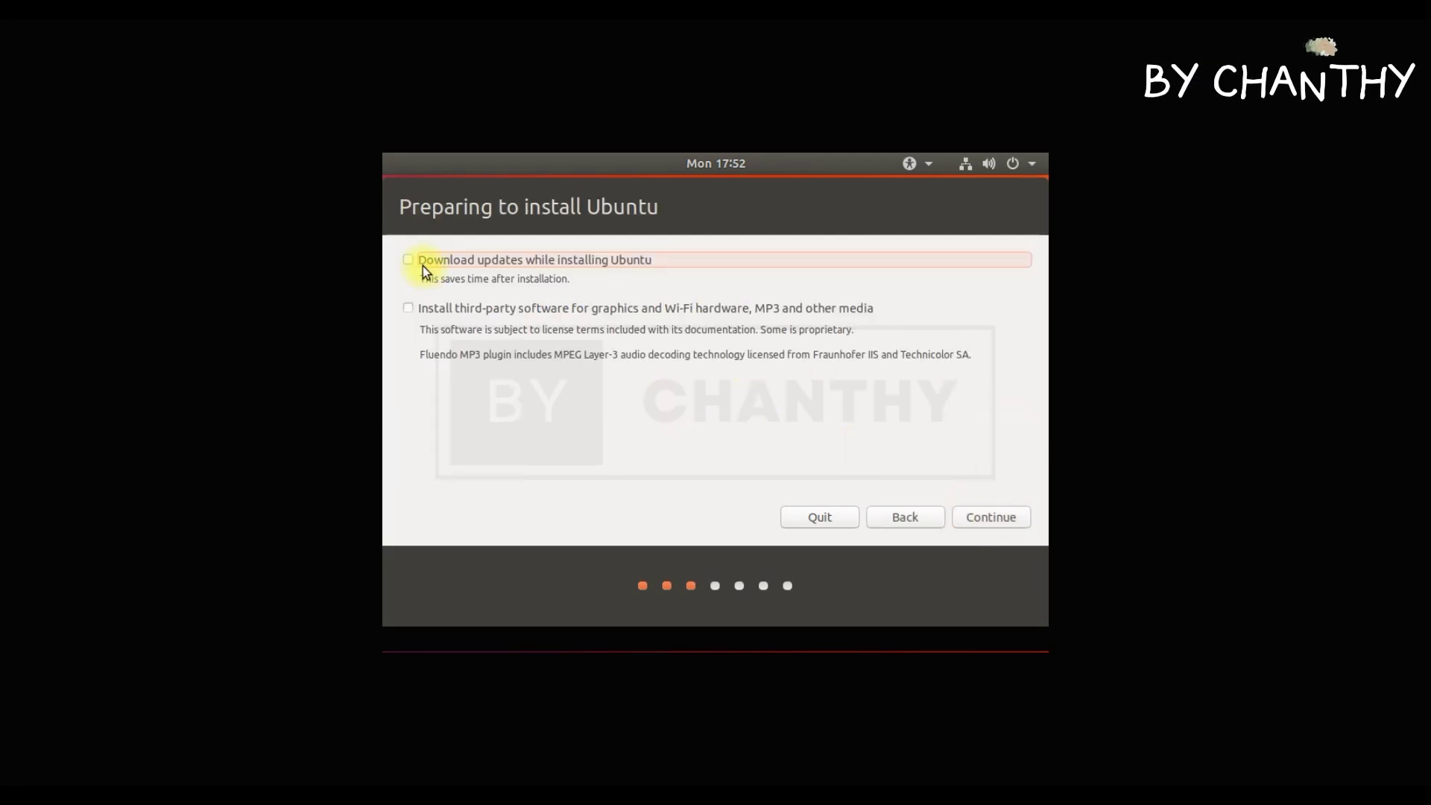
# Step: Enable downloading updates during installation and start installing Ubuntu with the Erase disk option, confirming the disk changes
pyautogui.click(422, 262)
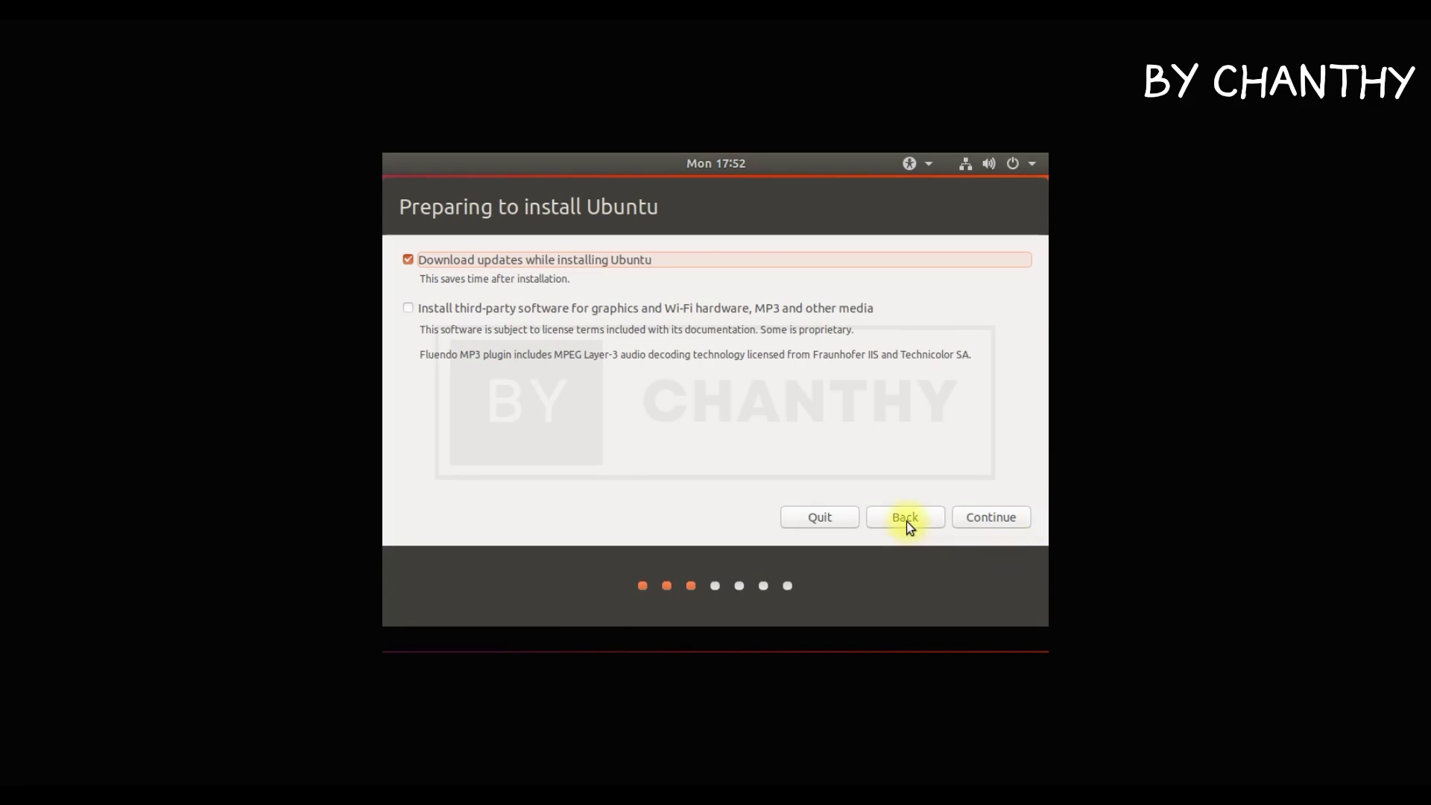
pyautogui.click(998, 525)
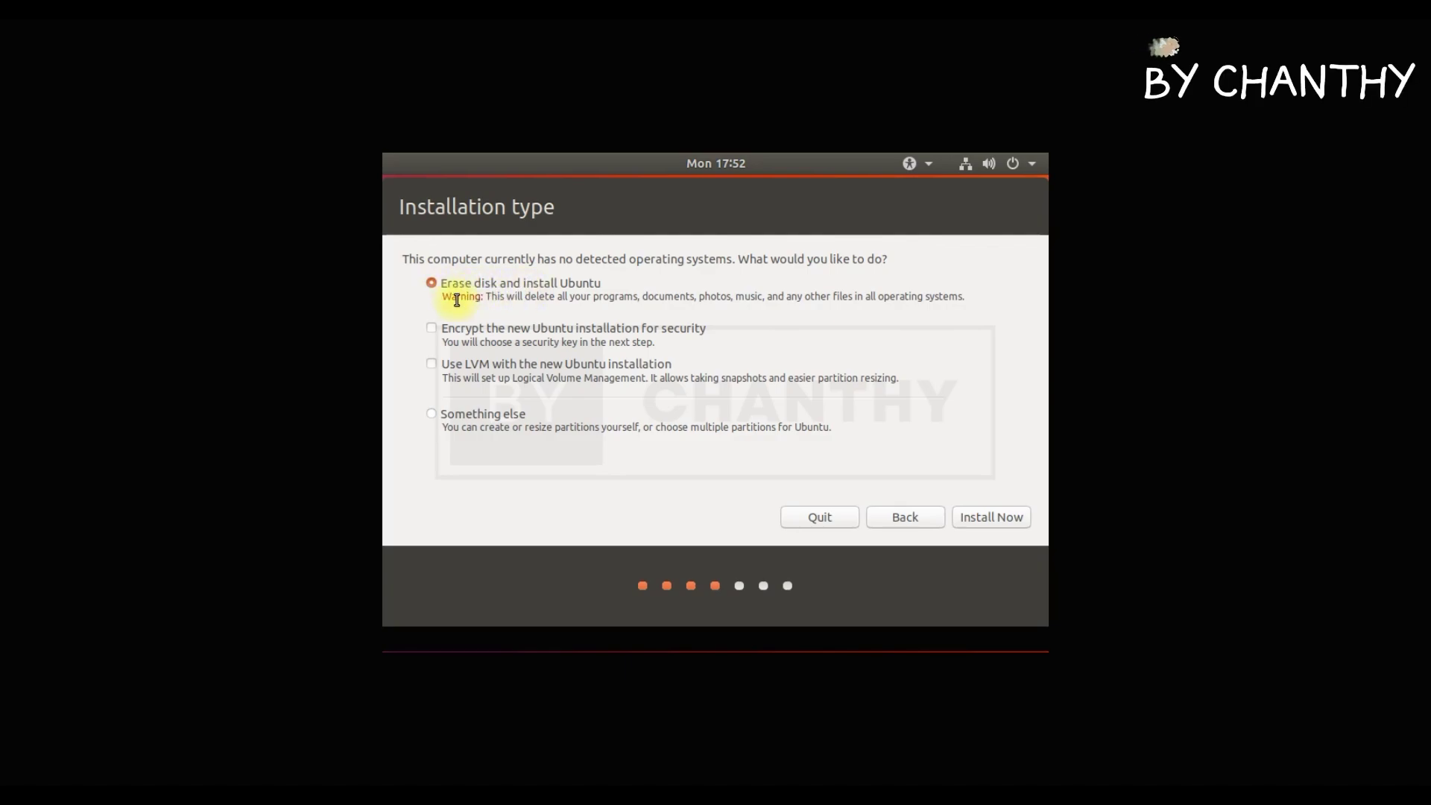
pyautogui.moveTo(442, 296); pyautogui.dragTo(971, 297)
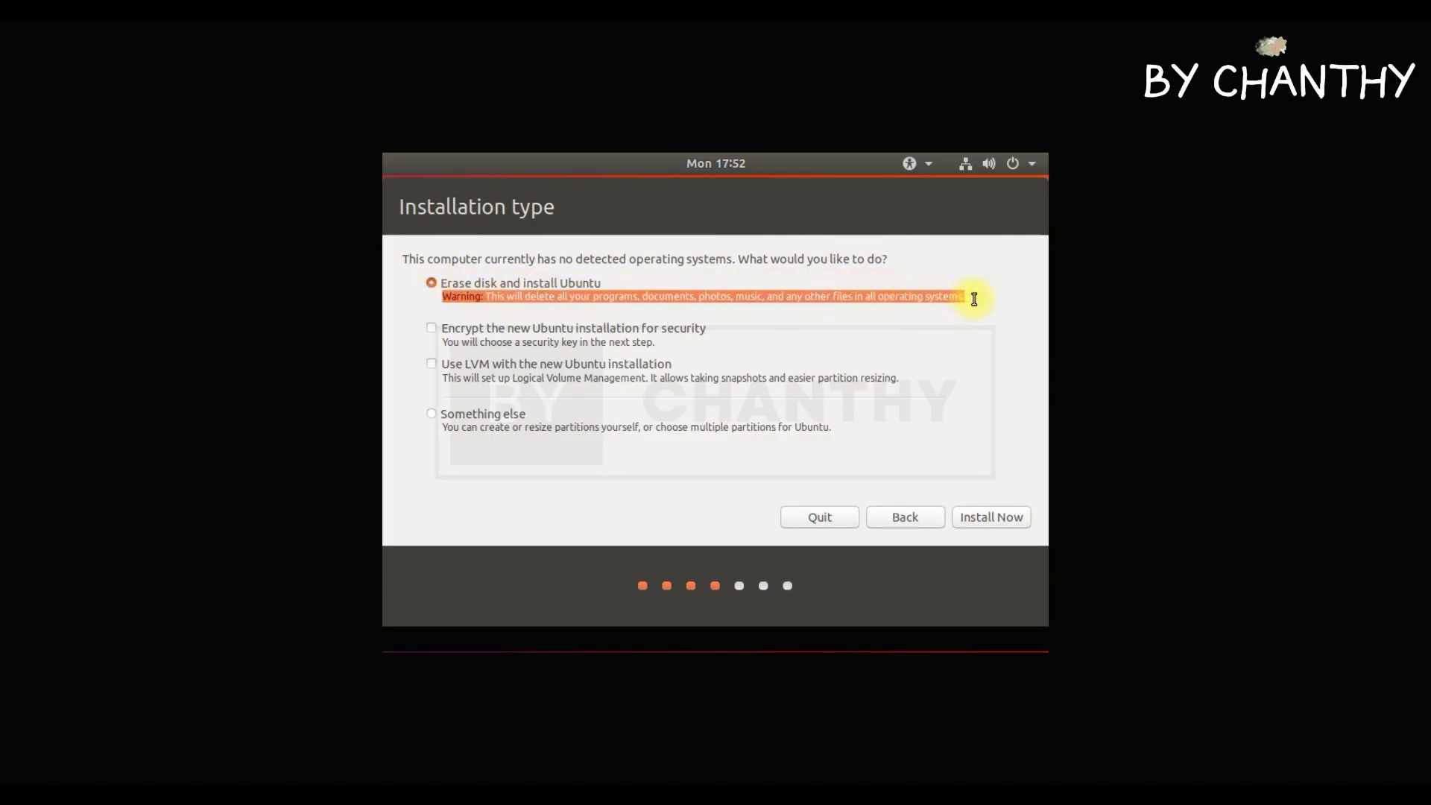
pyautogui.click(1005, 525)
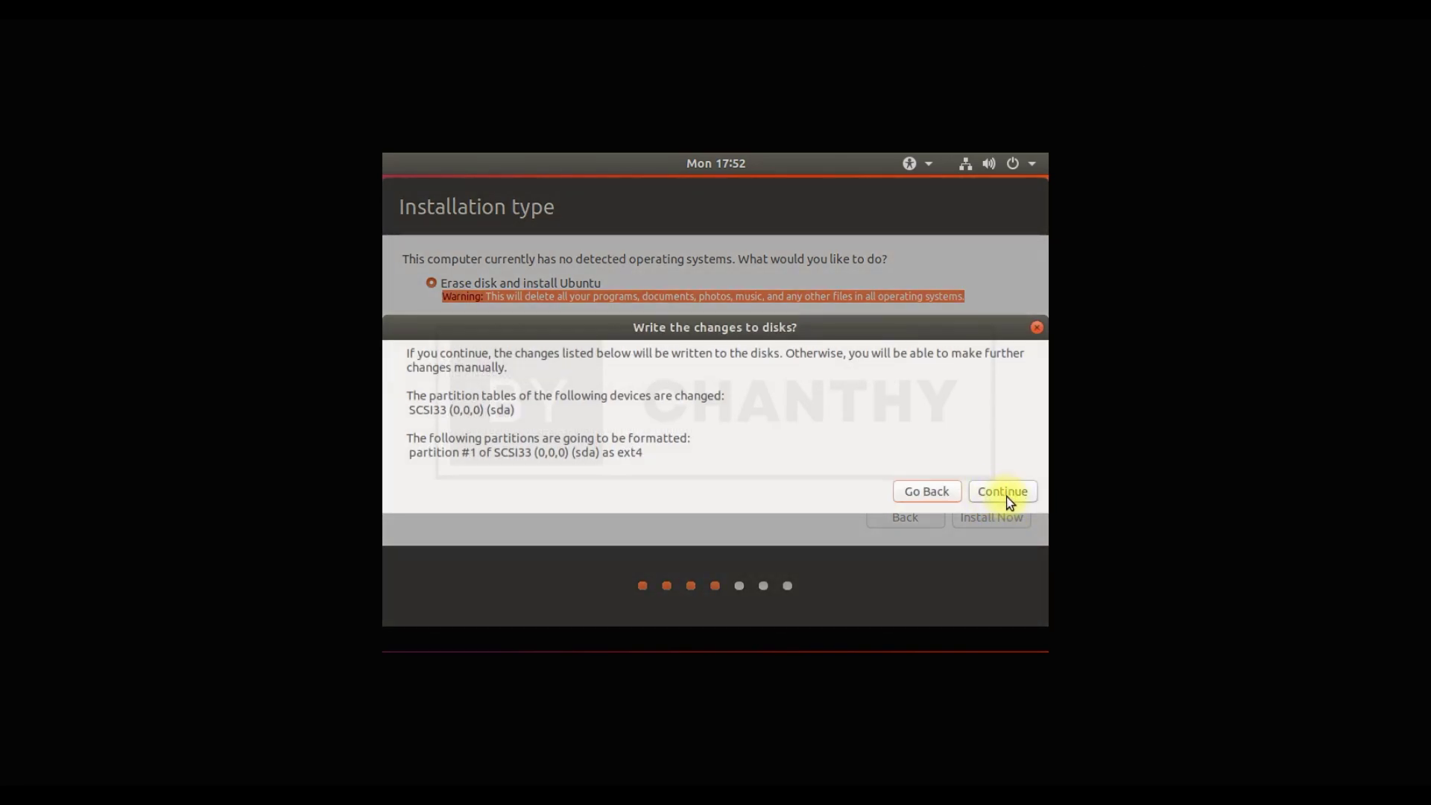
pyautogui.click(1006, 494)
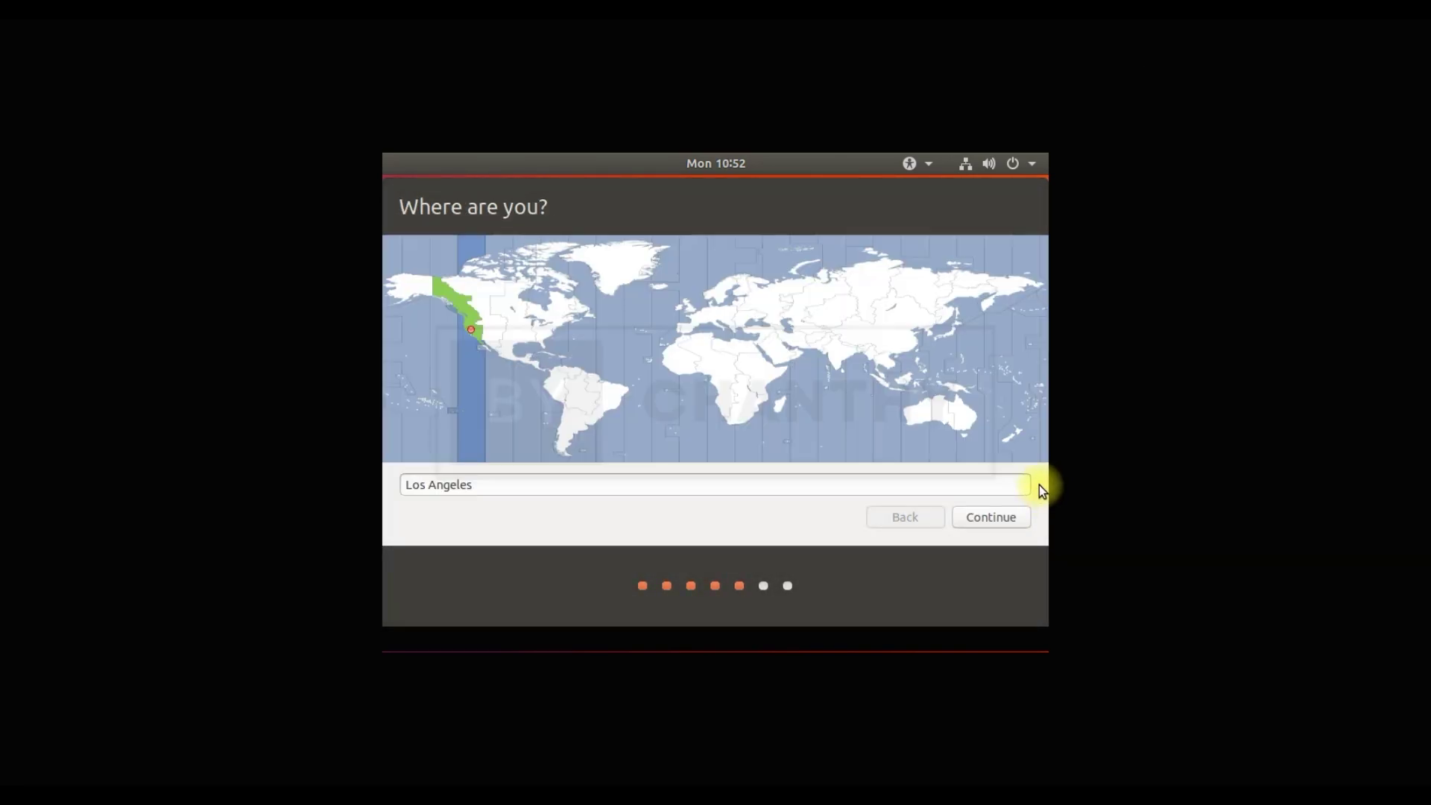
# Step: Accept Los Angeles as the location and English (US) as the keyboard layout
pyautogui.click(1006, 524)
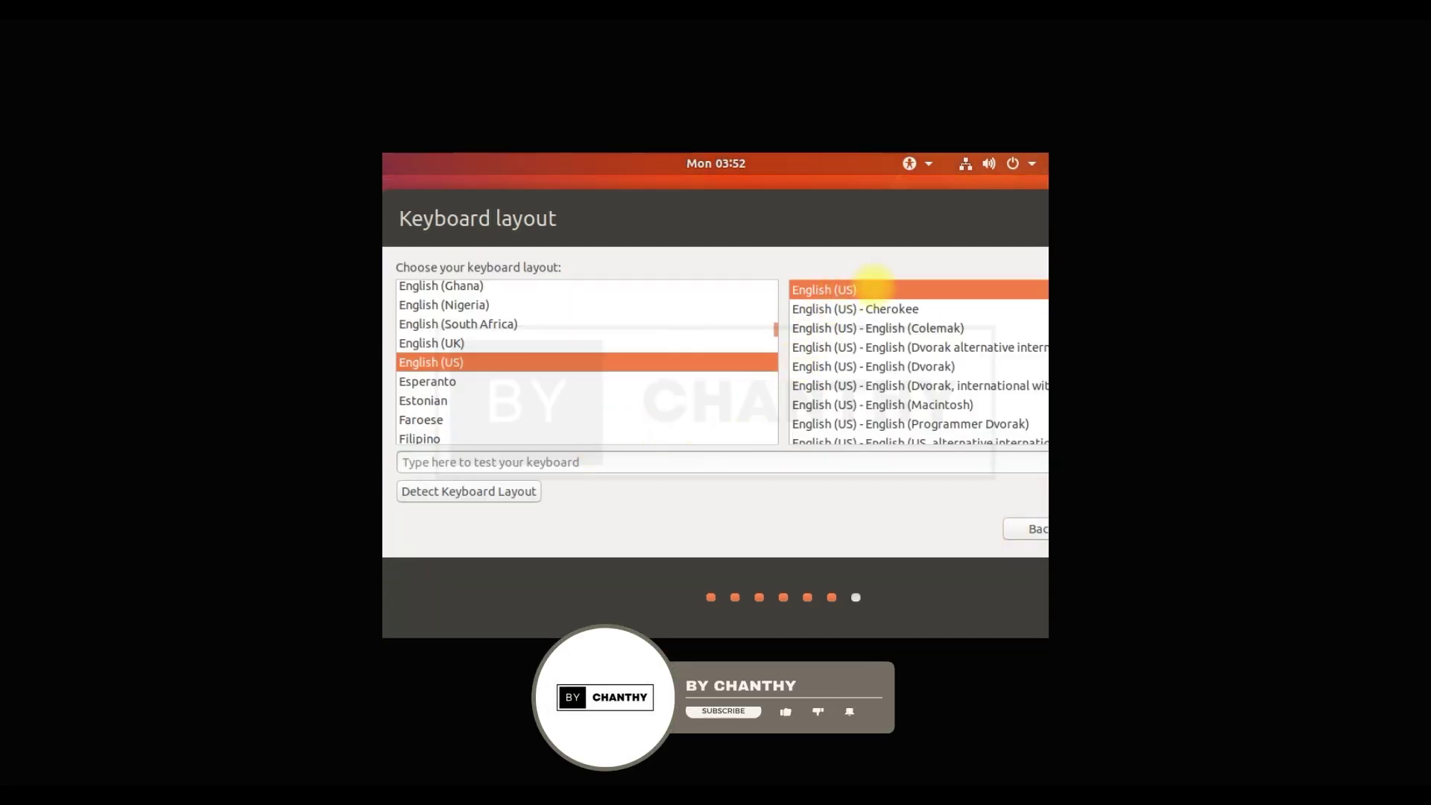
pyautogui.moveTo(861, 205); pyautogui.dragTo(765, 202)
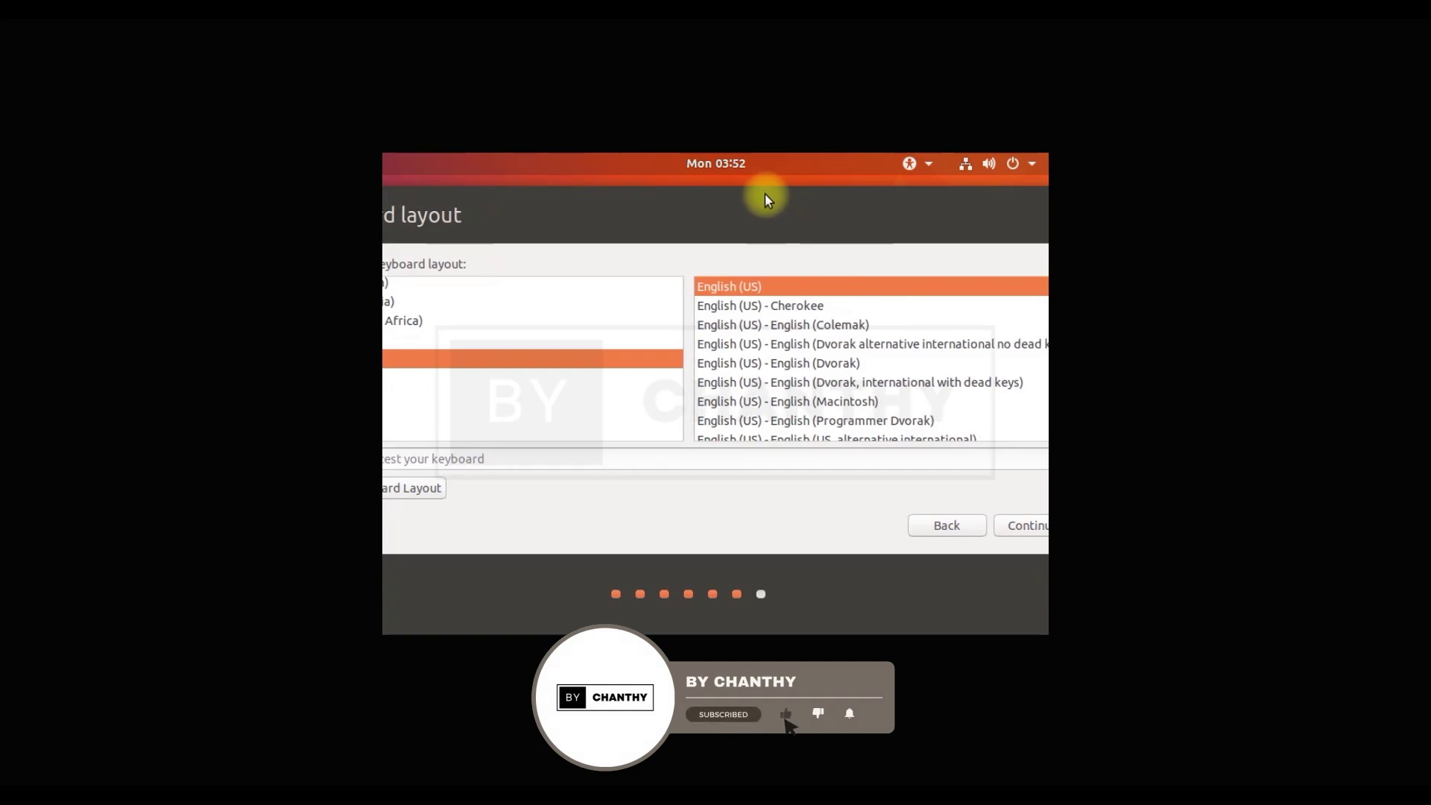
pyautogui.click(1015, 531)
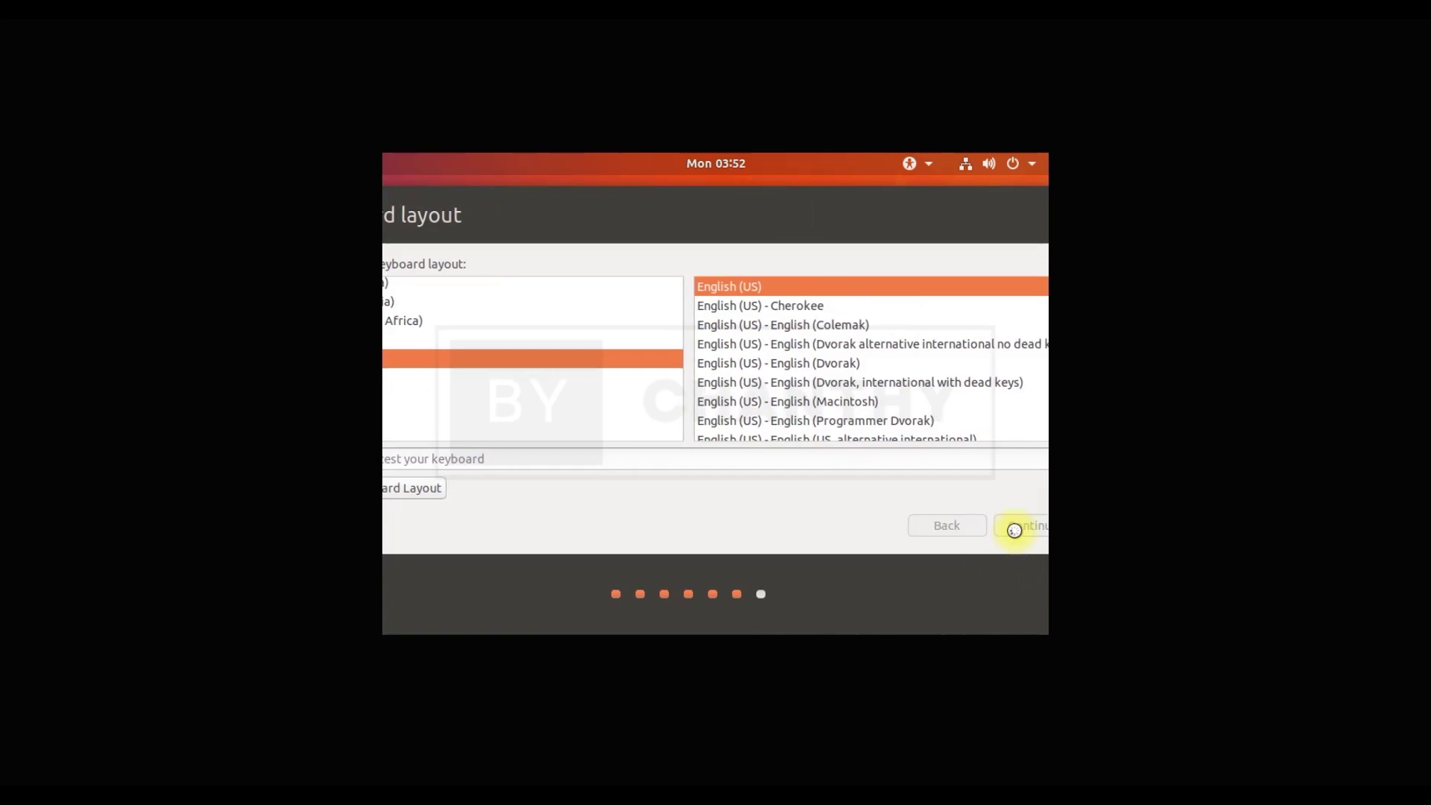
# Step: Create the user account topshare with computer name Topshare-Ubuntu, enter and confirm the account password, and continue the installation
pyautogui.write('topshare')
pyautogui.moveTo(665, 301); pyautogui.dragTo(816, 313)
pyautogui.write('Ubuntu')
pyautogui.click(687, 373)
pyautogui.write('**********')
pyautogui.press('Tab')
pyautogui.write('**********')
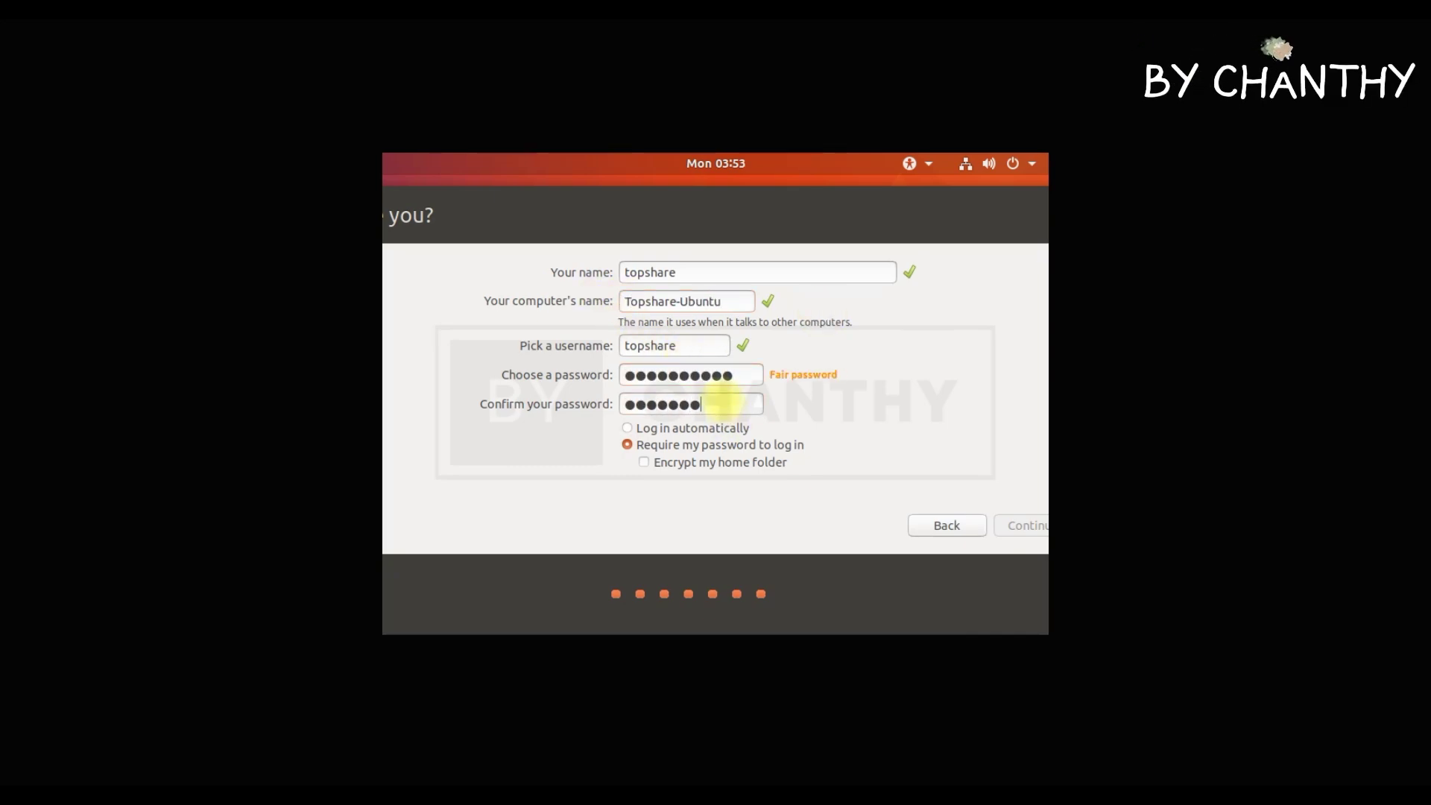
pyautogui.click(1030, 529)
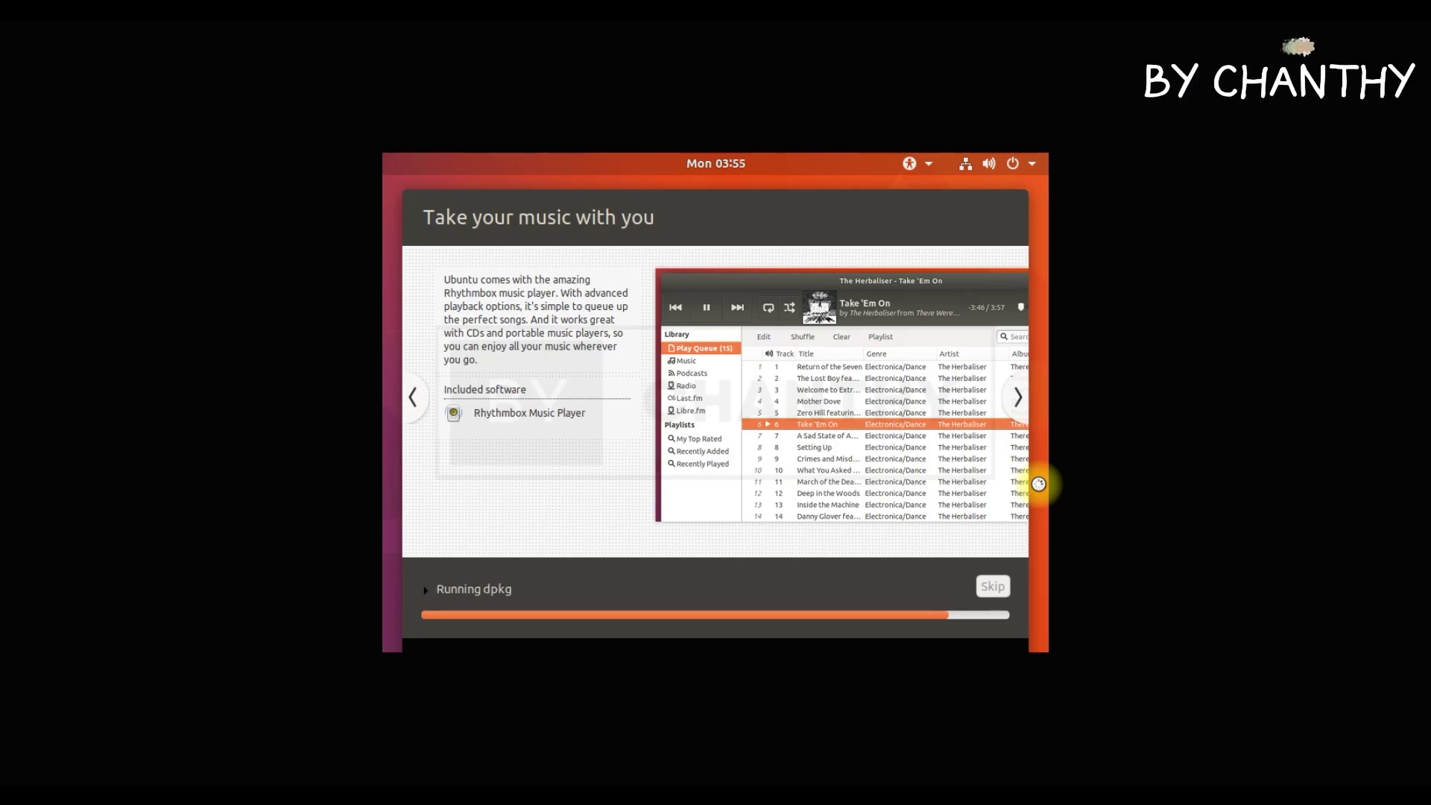
# Step: Restart the machine after the installation and sign in to the topshare account with the account password
pyautogui.click(964, 463)
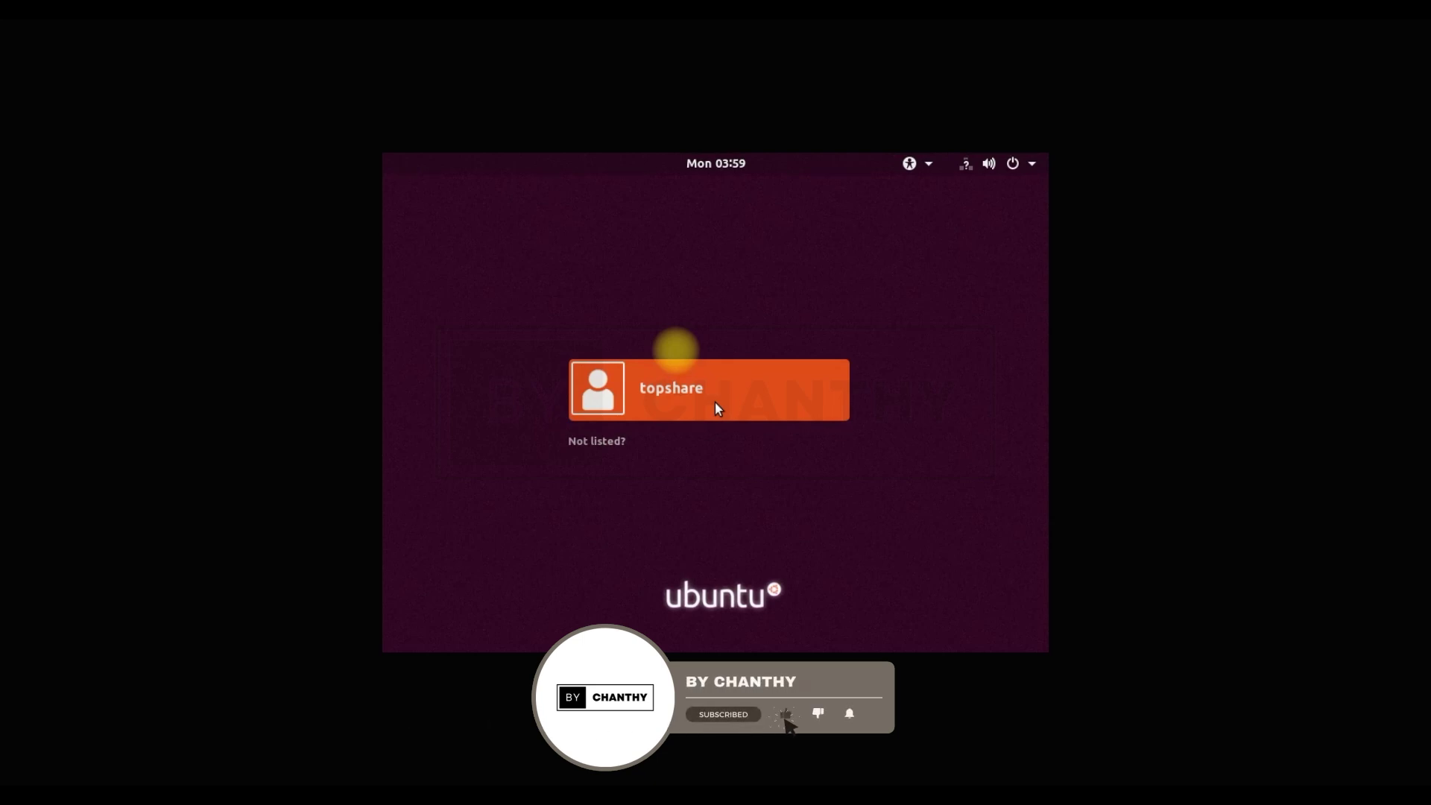
pyautogui.click(699, 391)
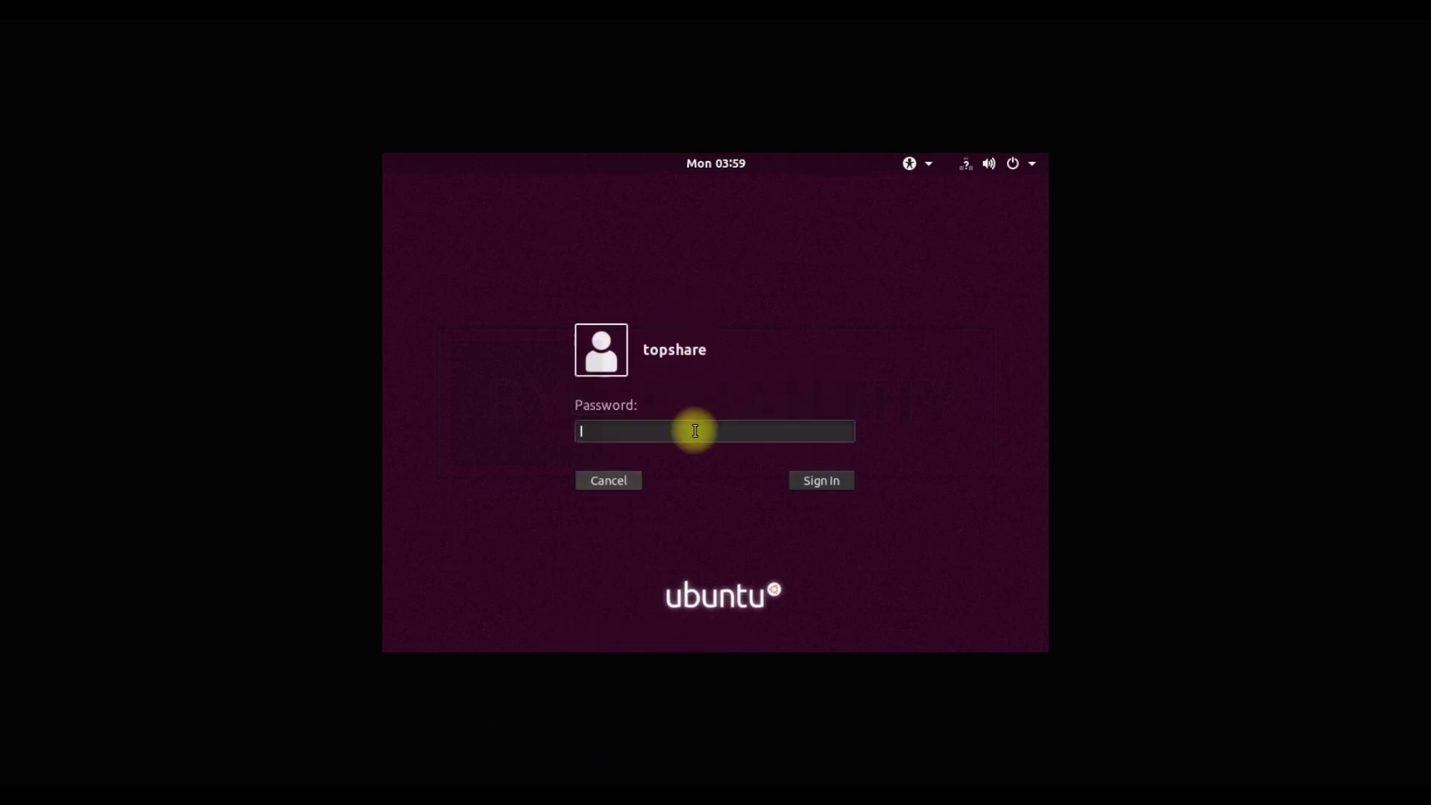
pyautogui.write('*')
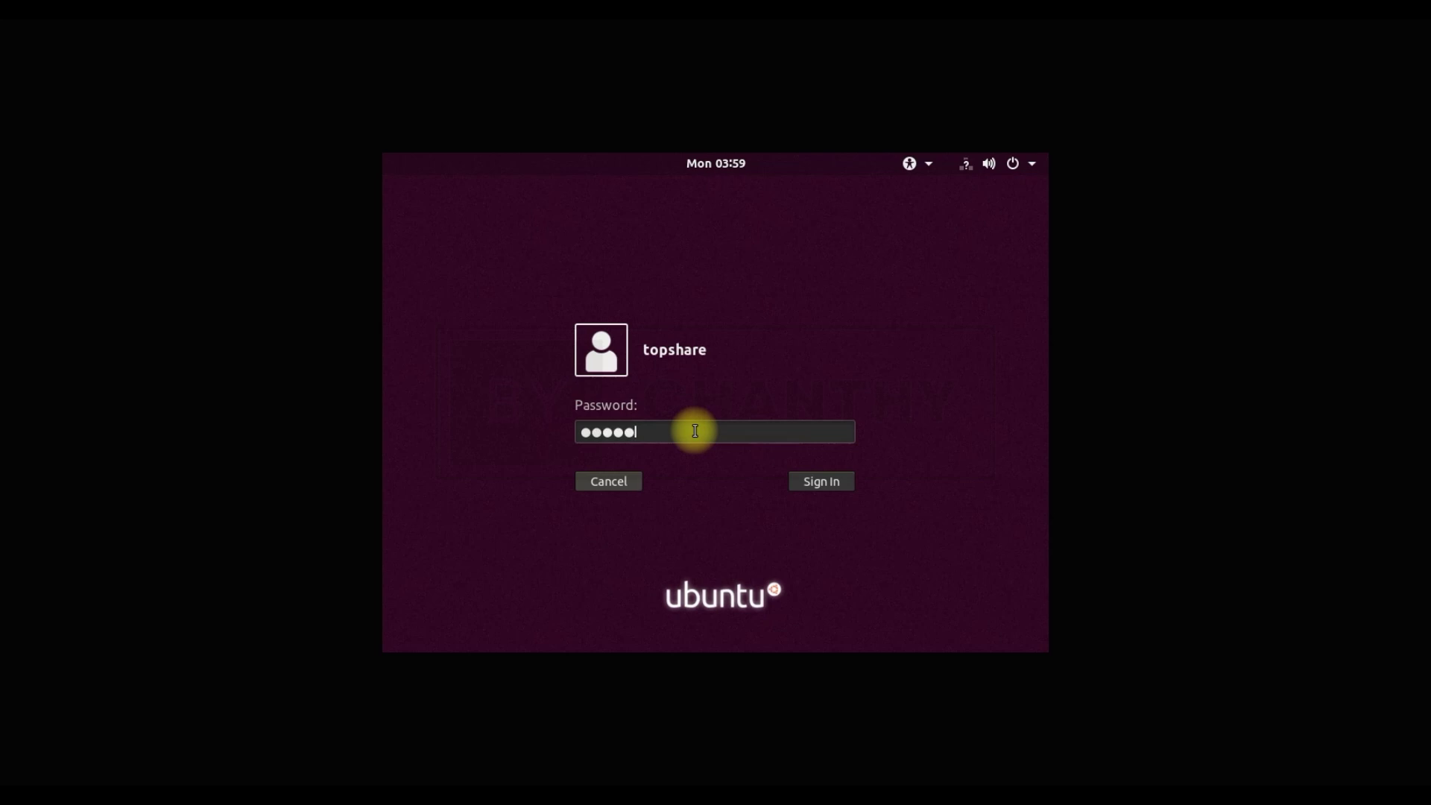
pyautogui.write('*******')
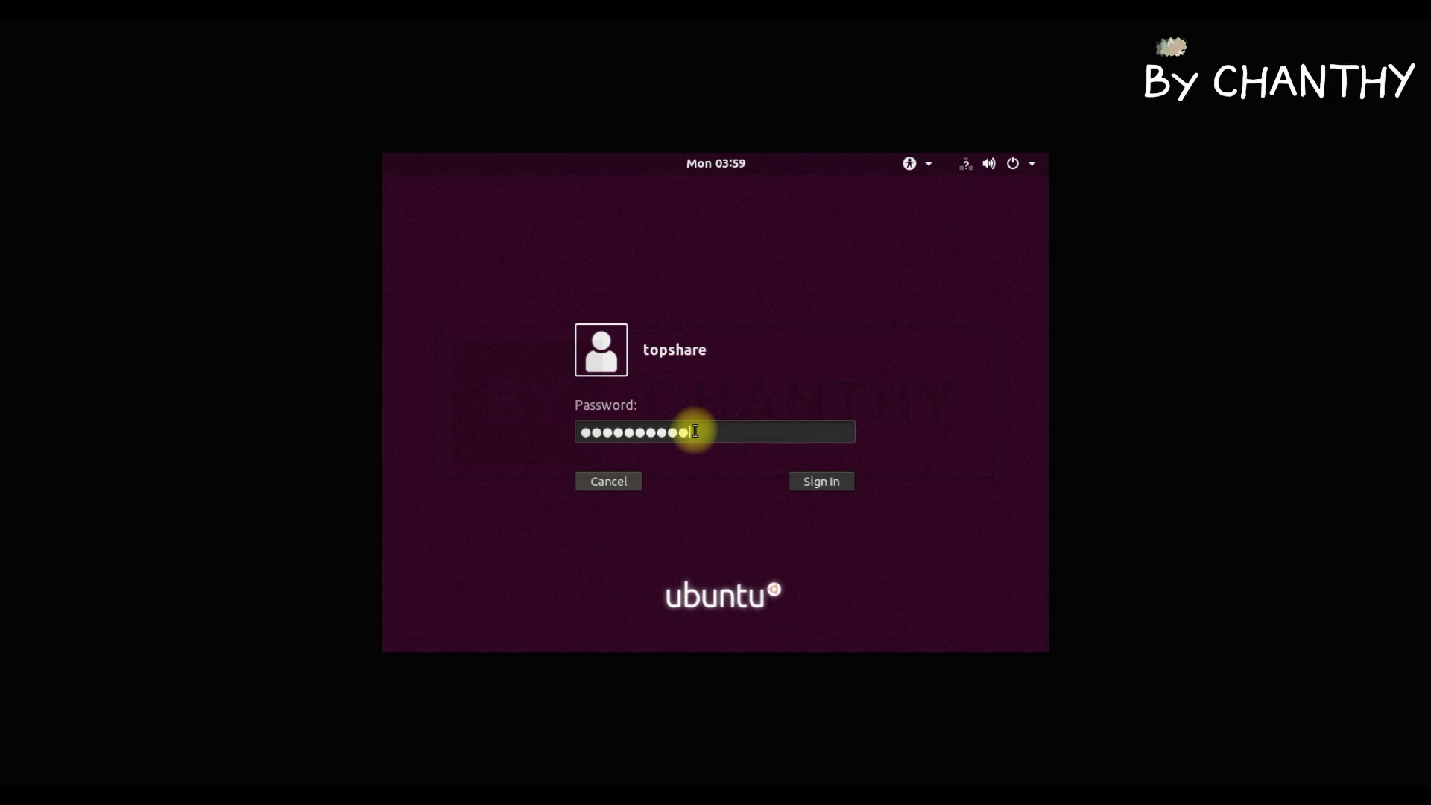
pyautogui.press('Return')
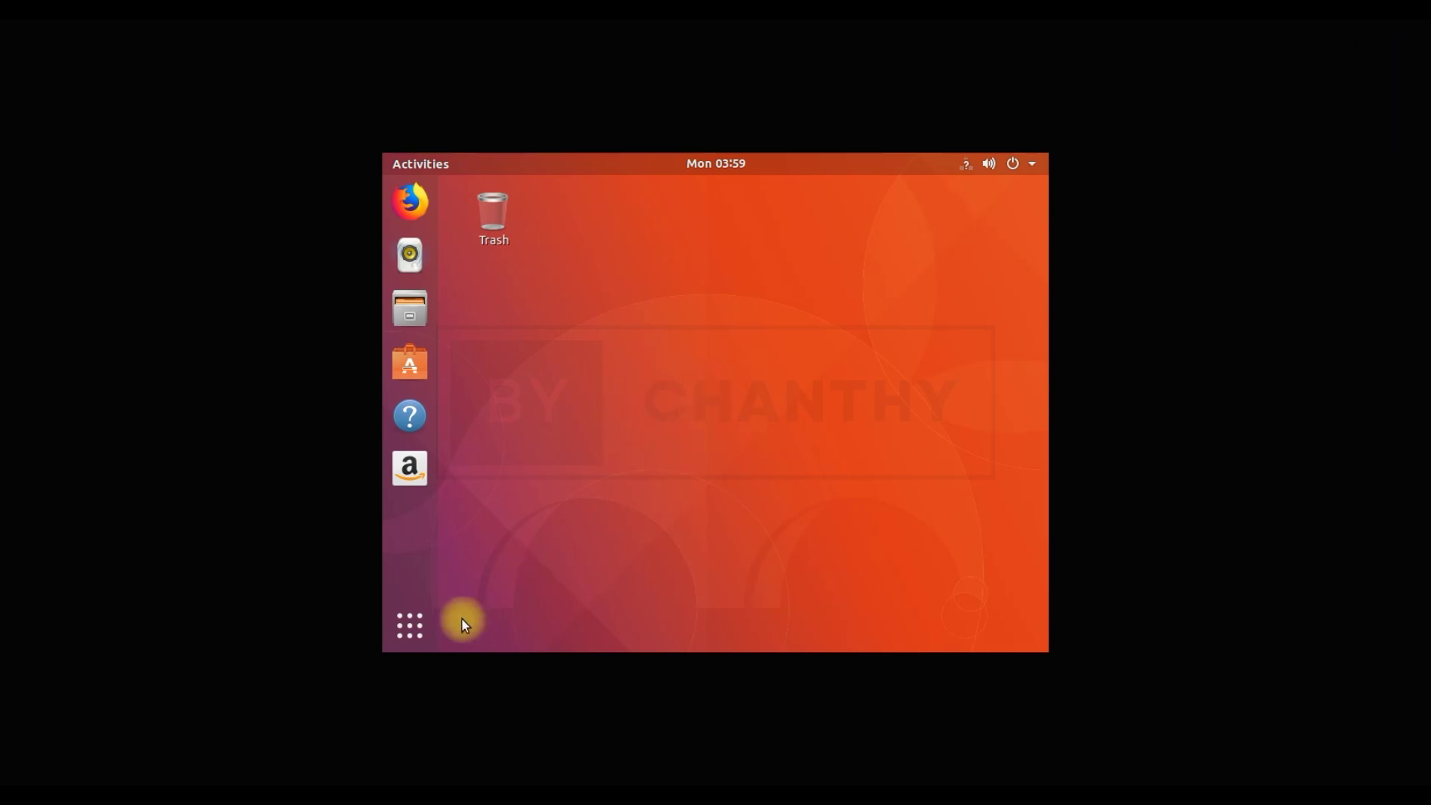
# Step: Search the applications for "di" and open the Displays settings
pyautogui.click(422, 632)
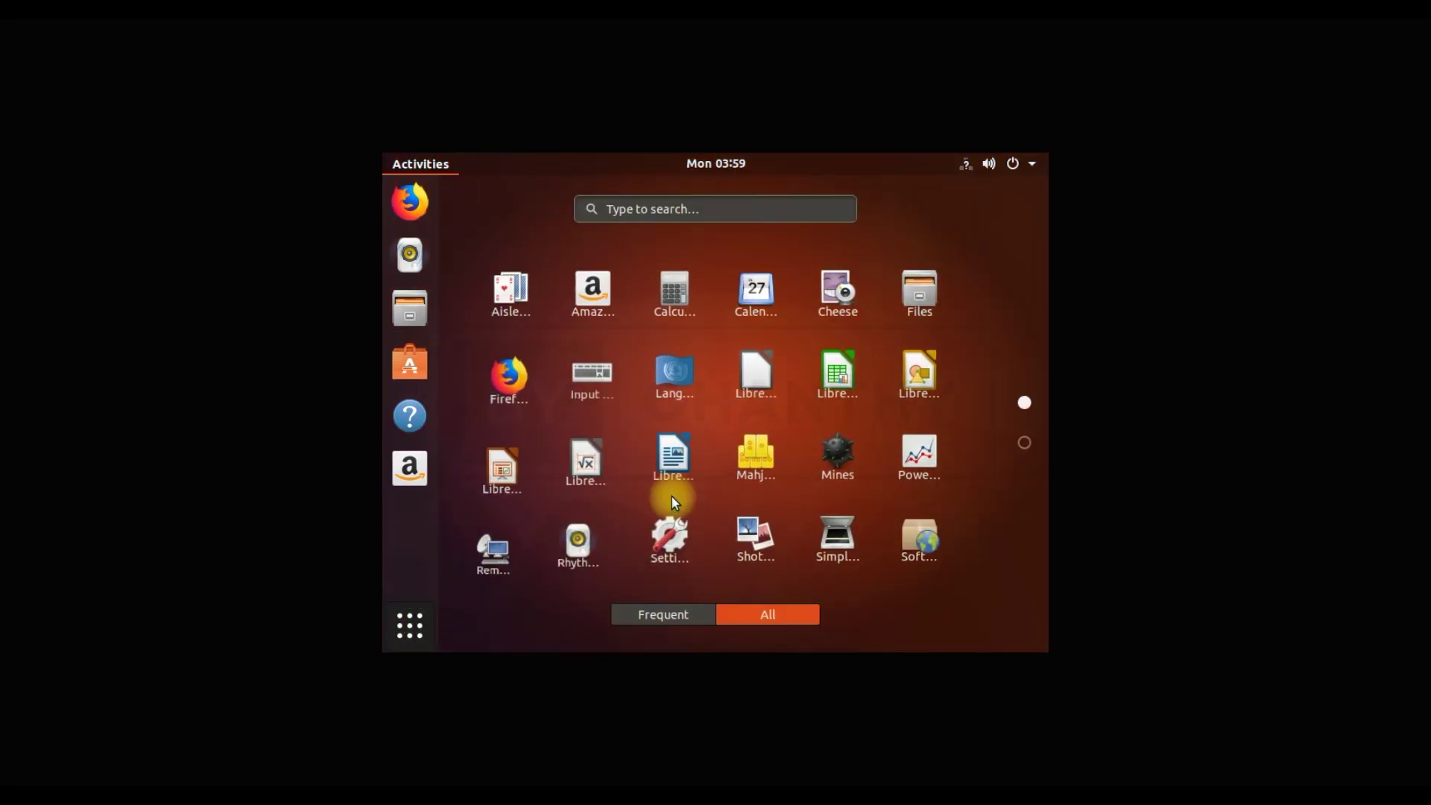
pyautogui.write('d')
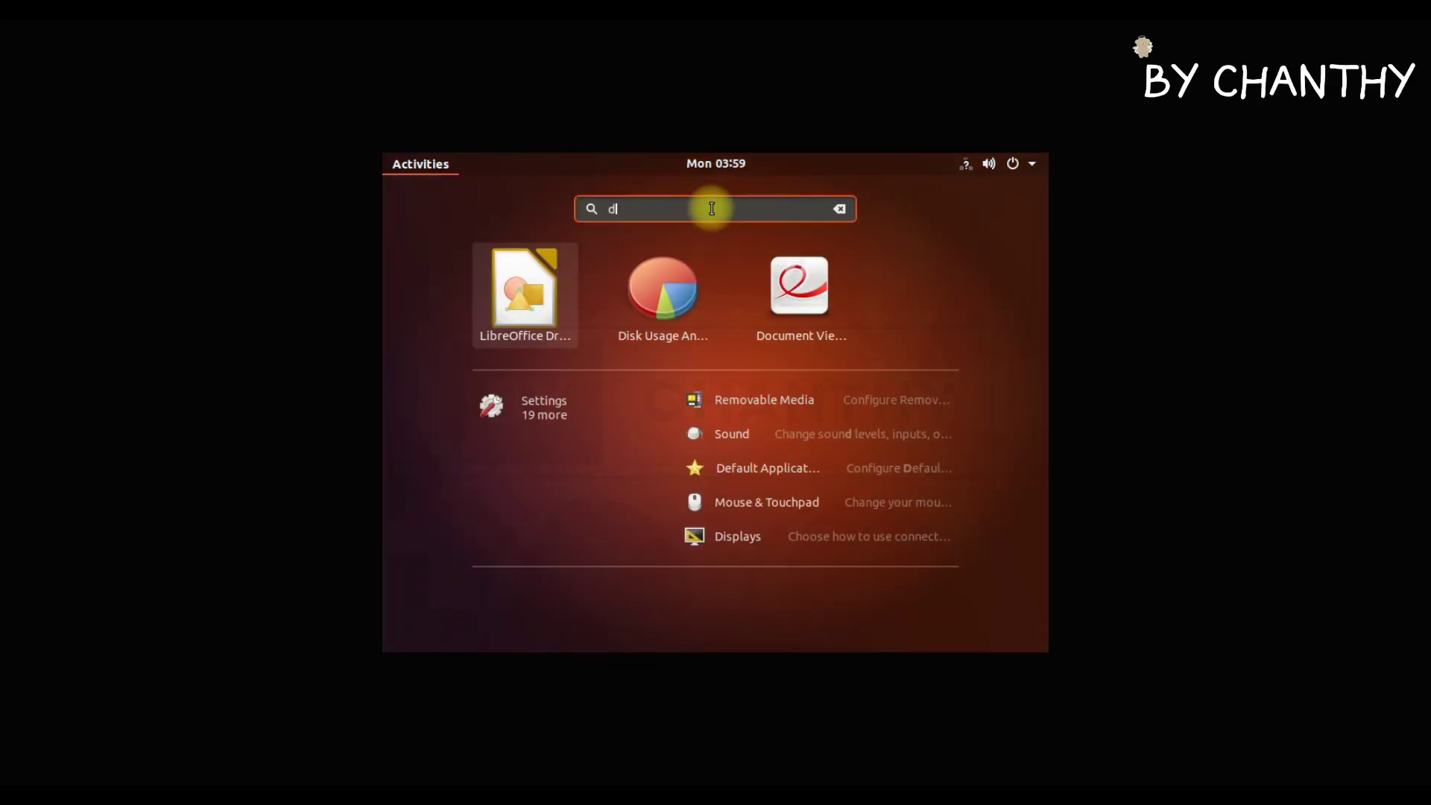
pyautogui.write('i')
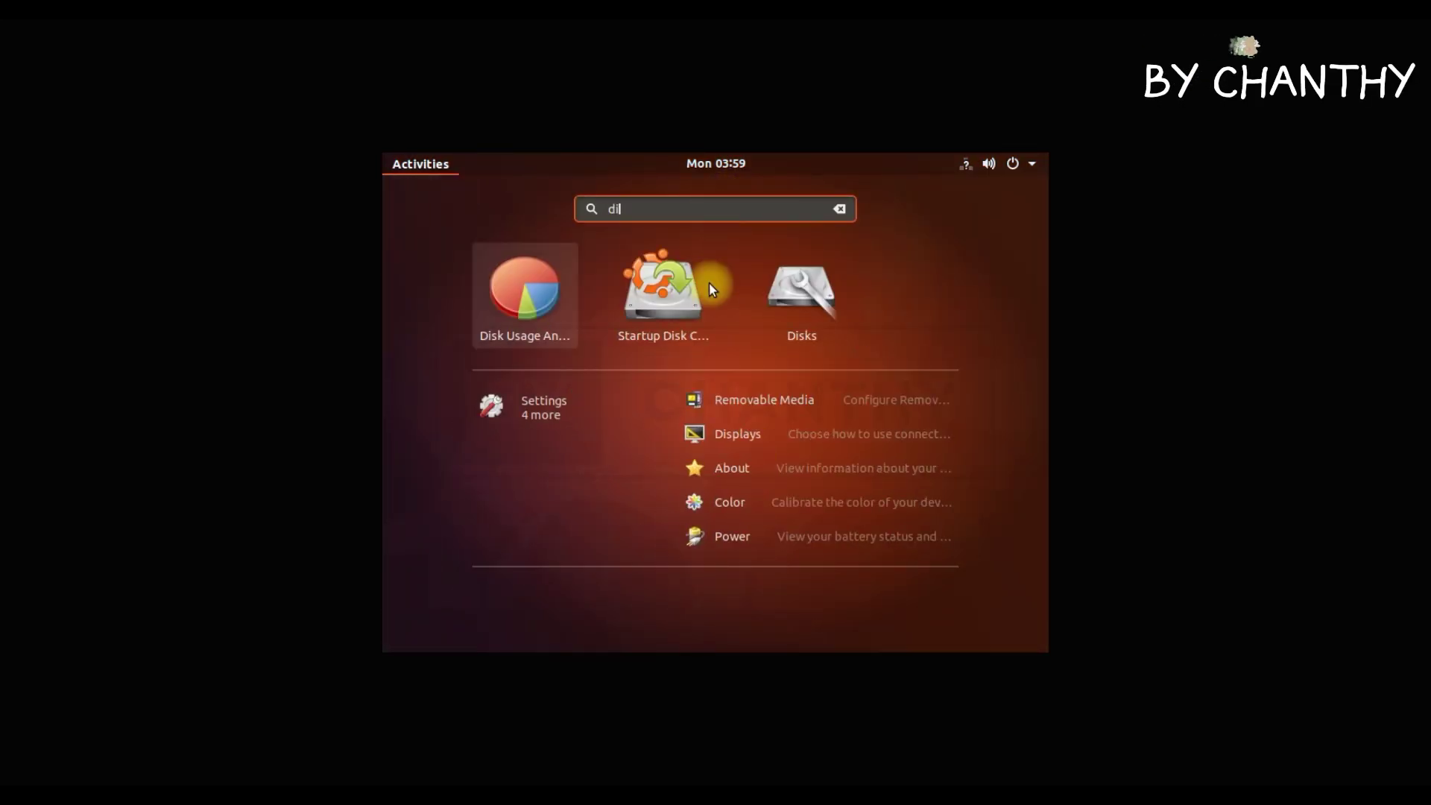
pyautogui.click(736, 436)
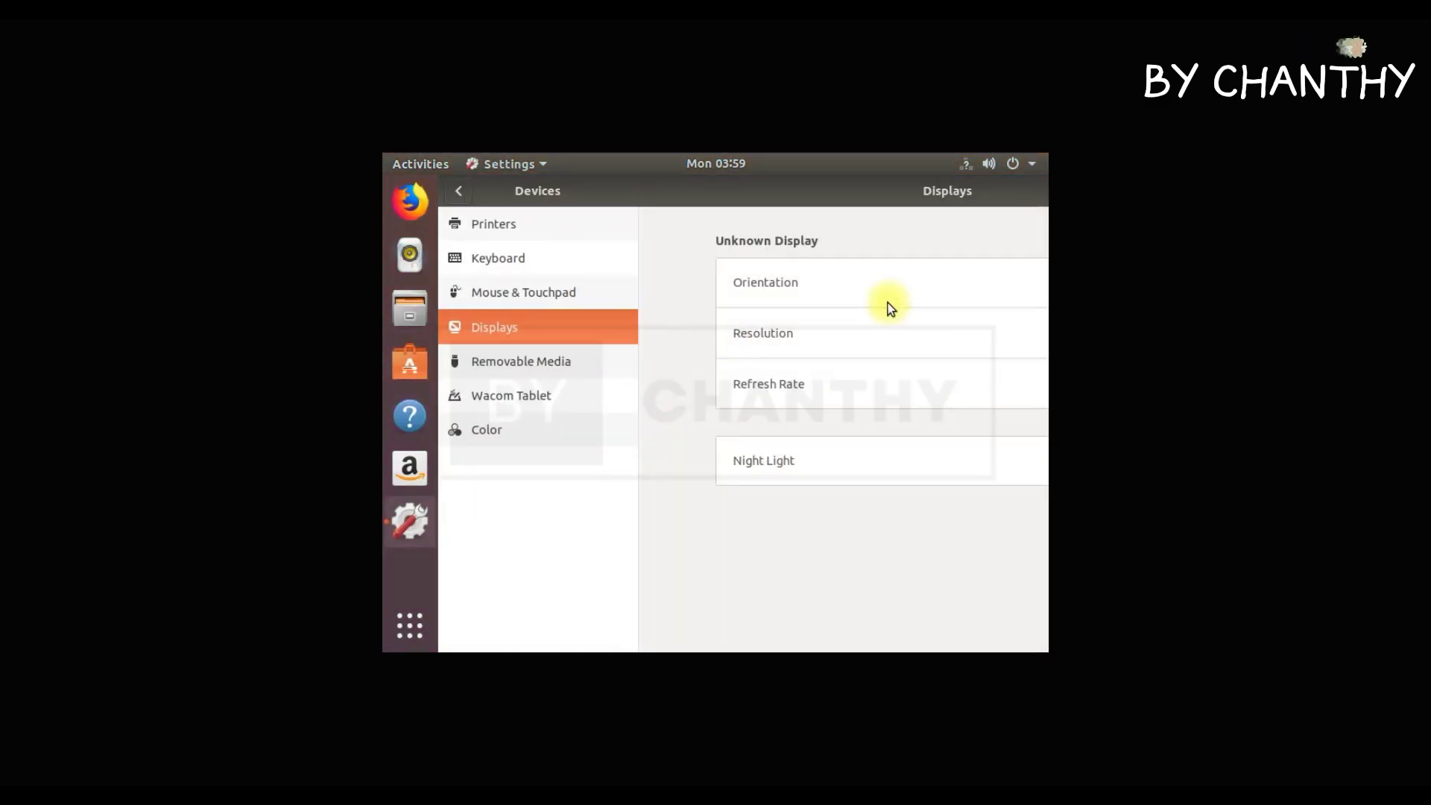
# Step: Set the display resolution to 1152 × 864 (4:3), apply and keep the change, and close the settings window
pyautogui.moveTo(875, 176); pyautogui.dragTo(591, 234)
pyautogui.click(888, 372)
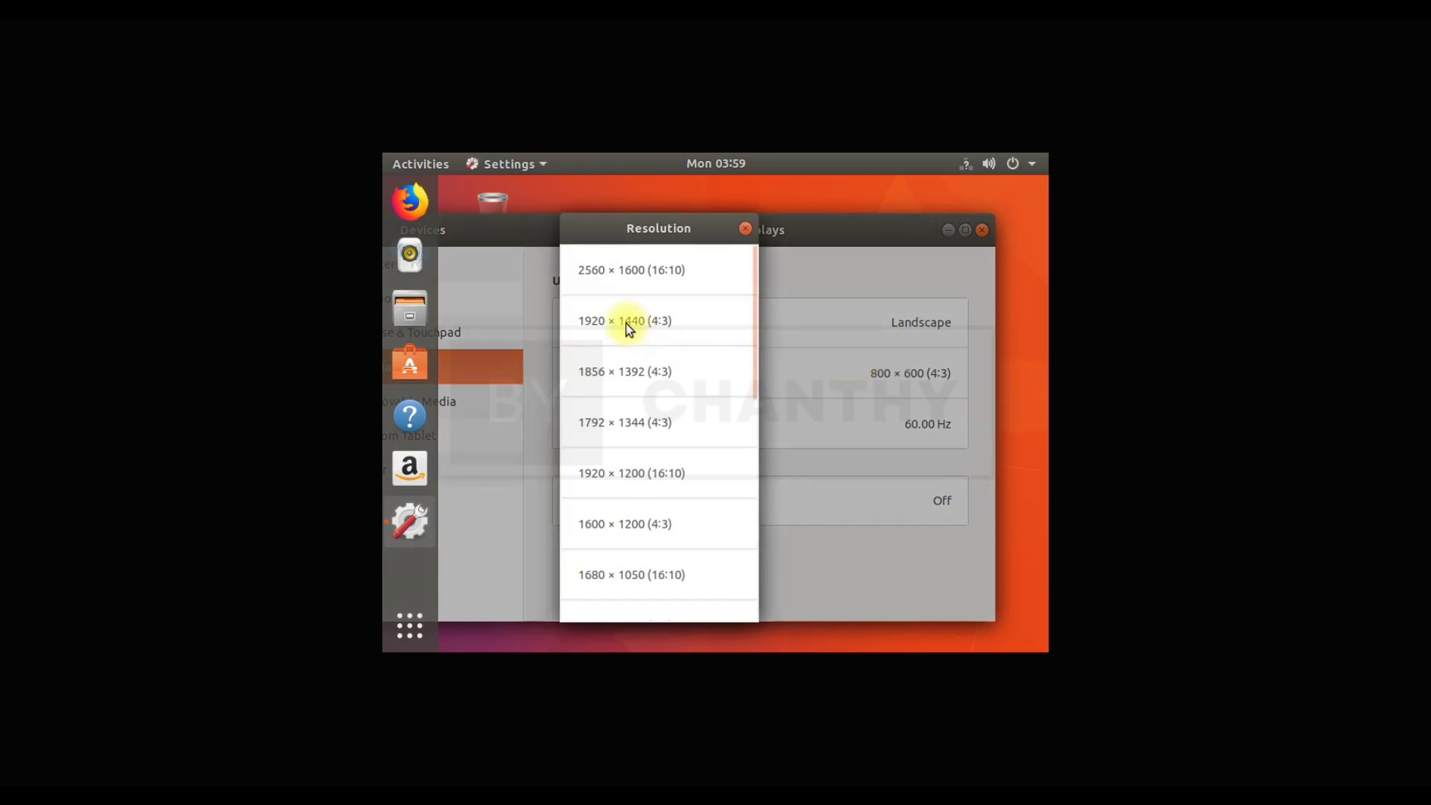
pyautogui.scroll(-5, 664, 531)
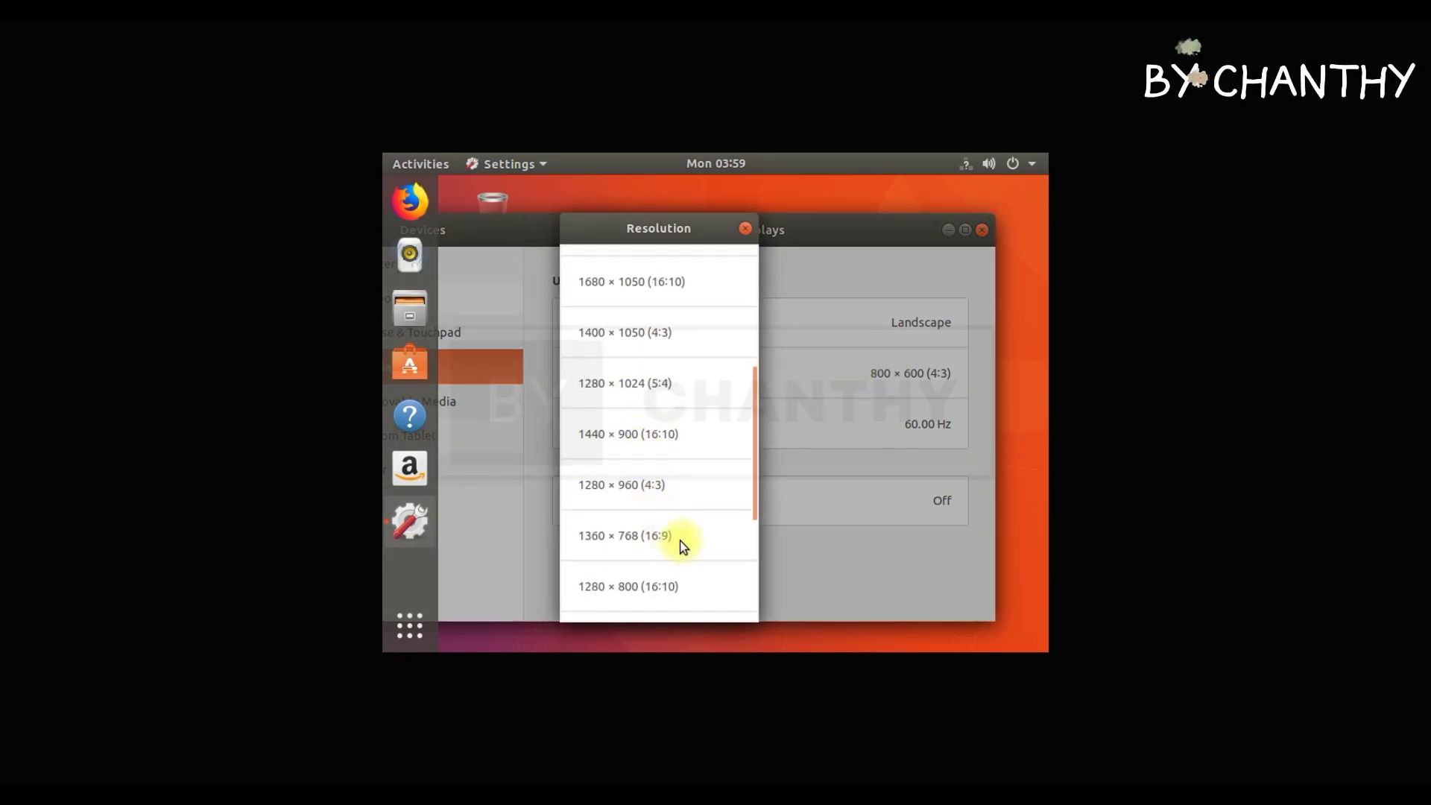
pyautogui.scroll(-2, 679, 539)
pyautogui.click(644, 538)
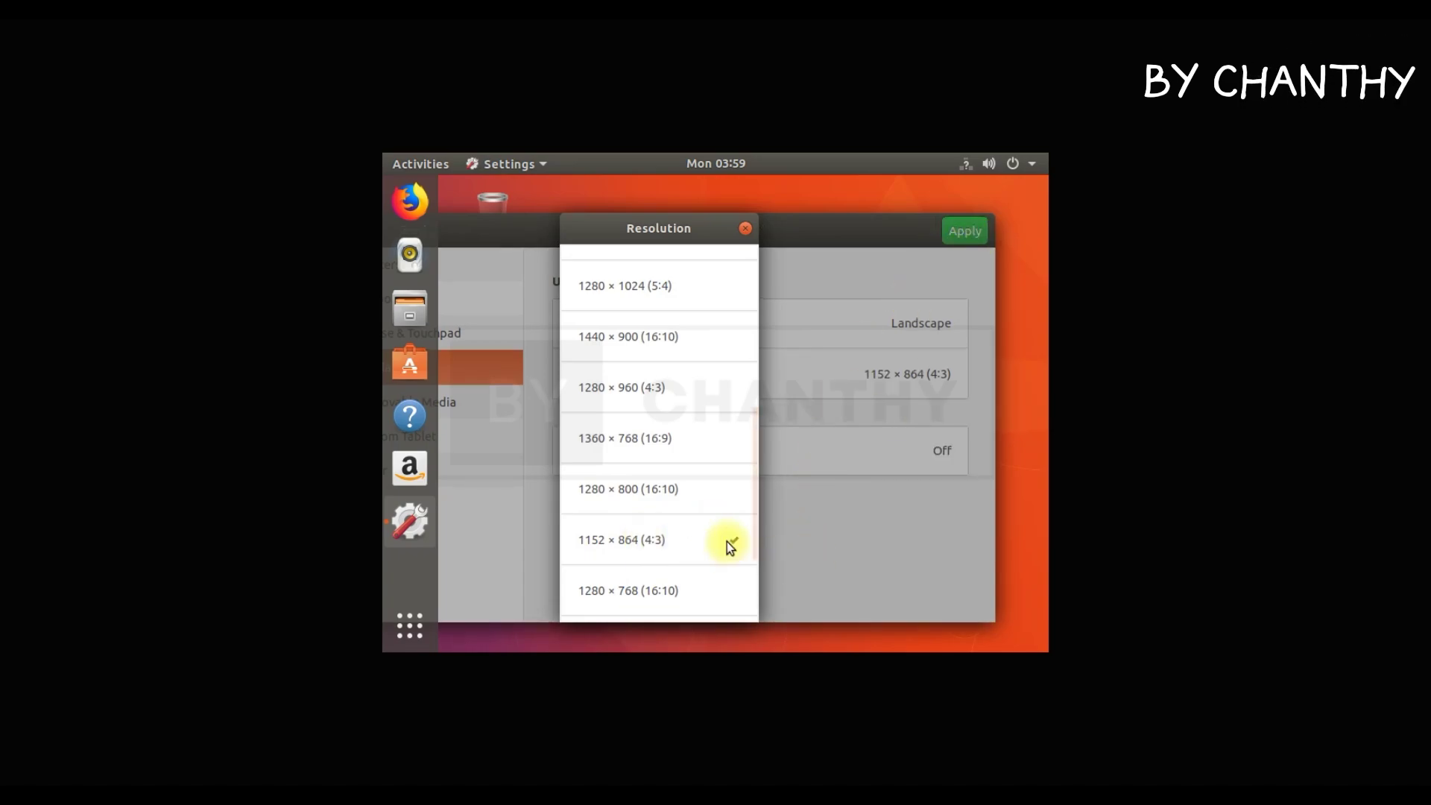
pyautogui.click(744, 228)
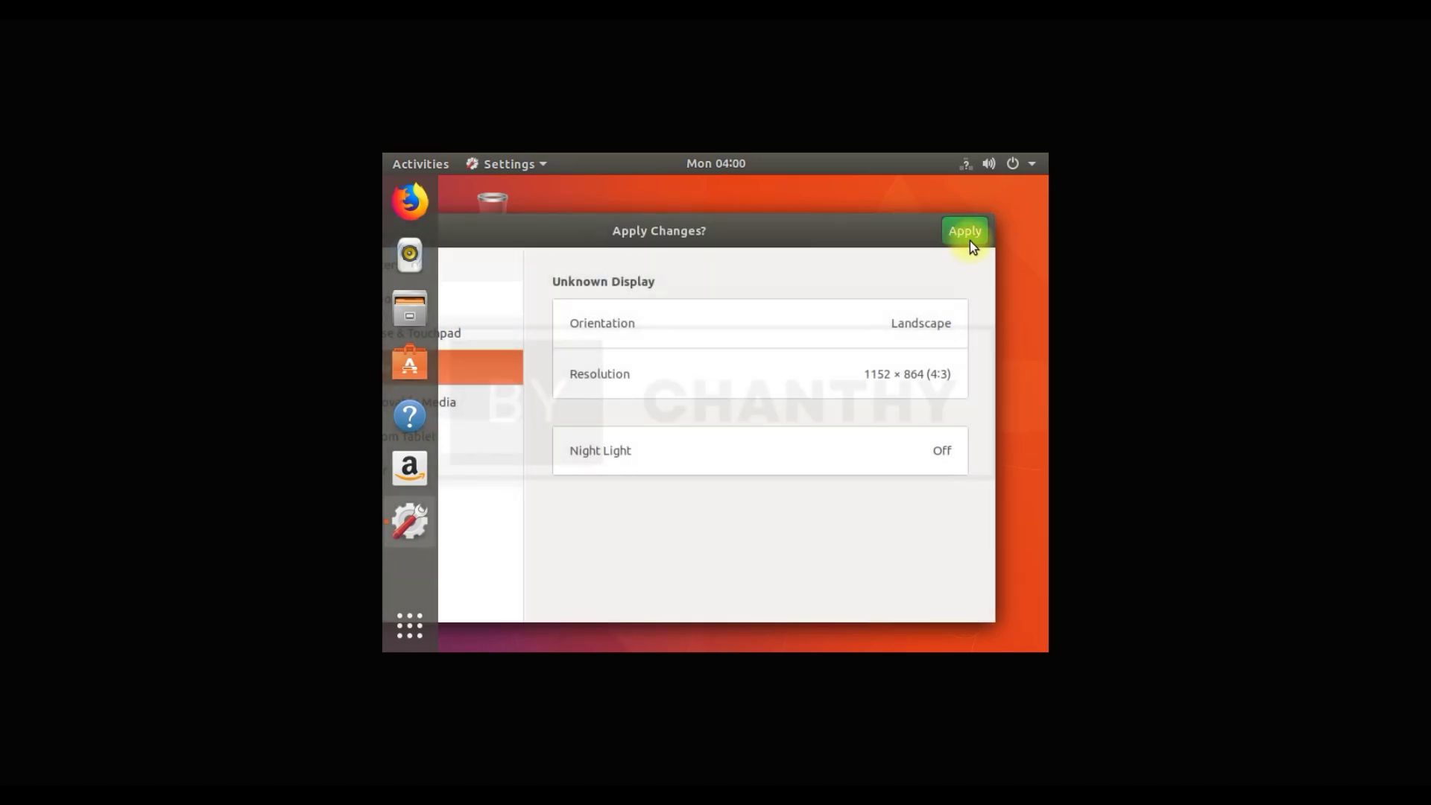
pyautogui.click(968, 235)
pyautogui.click(819, 453)
pyautogui.click(809, 147)
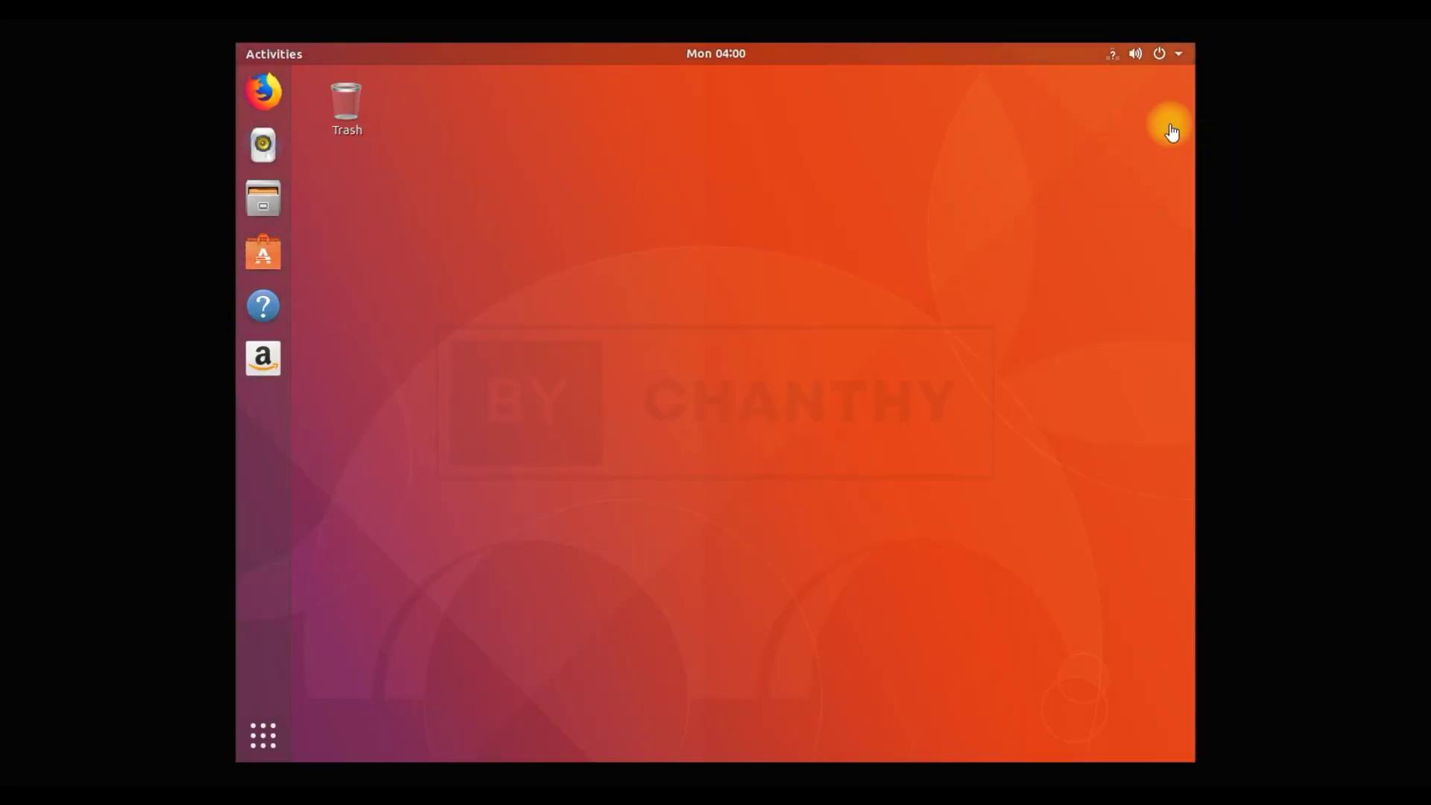
# Step: Examine the user, Bluetooth, VPN and wired entries of the system menu and the power-off options without shutting down
pyautogui.click(1179, 53)
pyautogui.click(1173, 226)
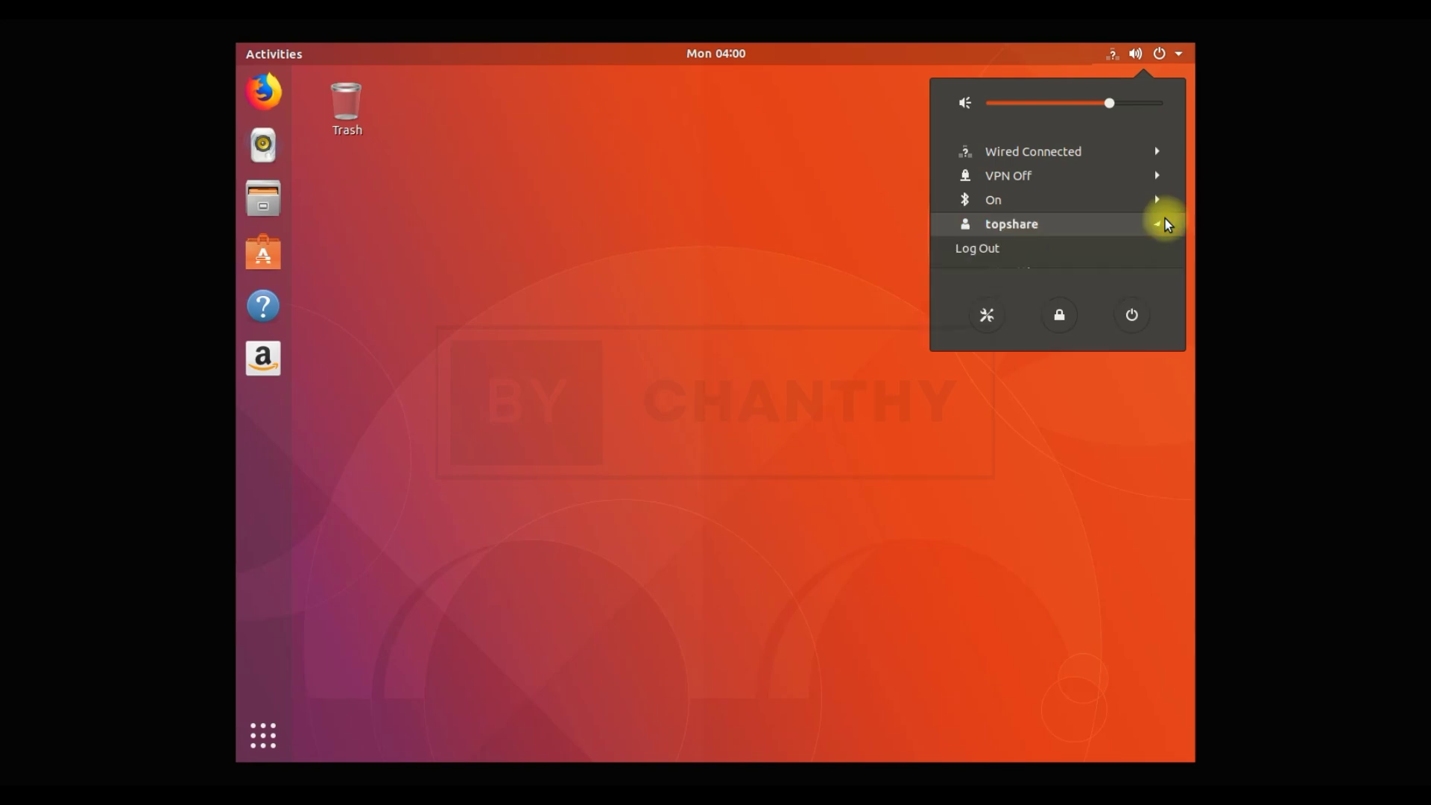
pyautogui.click(1157, 202)
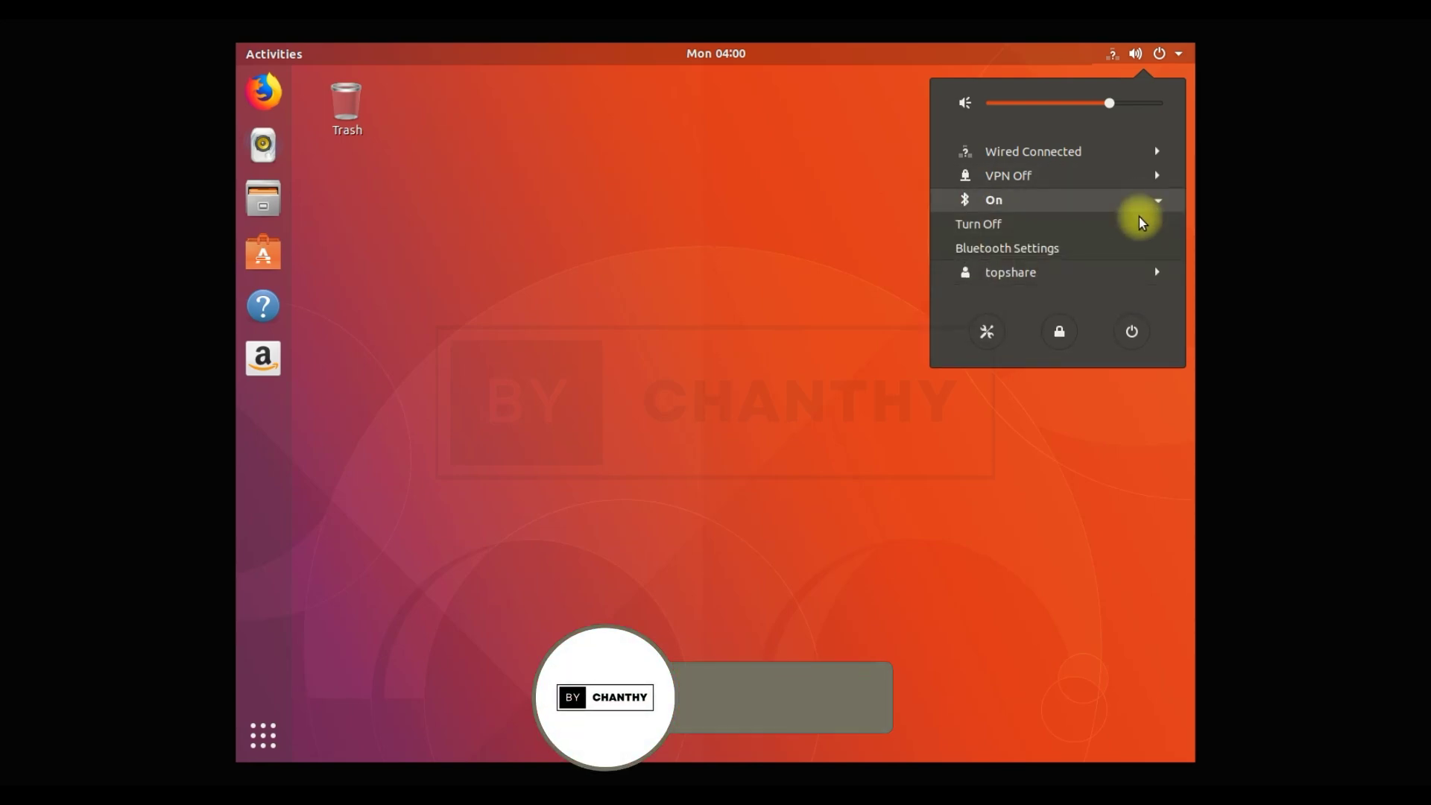
pyautogui.click(1155, 176)
pyautogui.click(1158, 152)
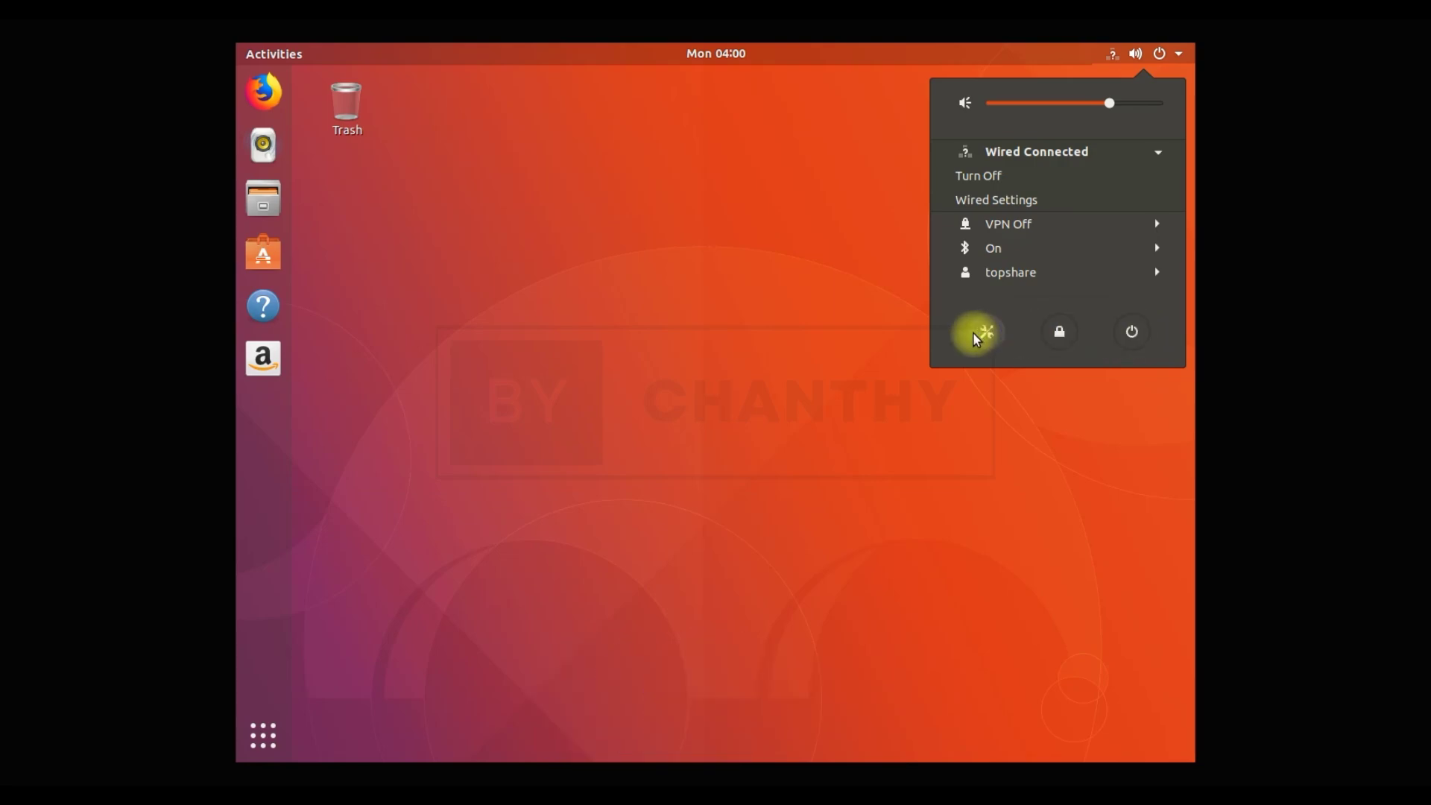
pyautogui.click(1134, 333)
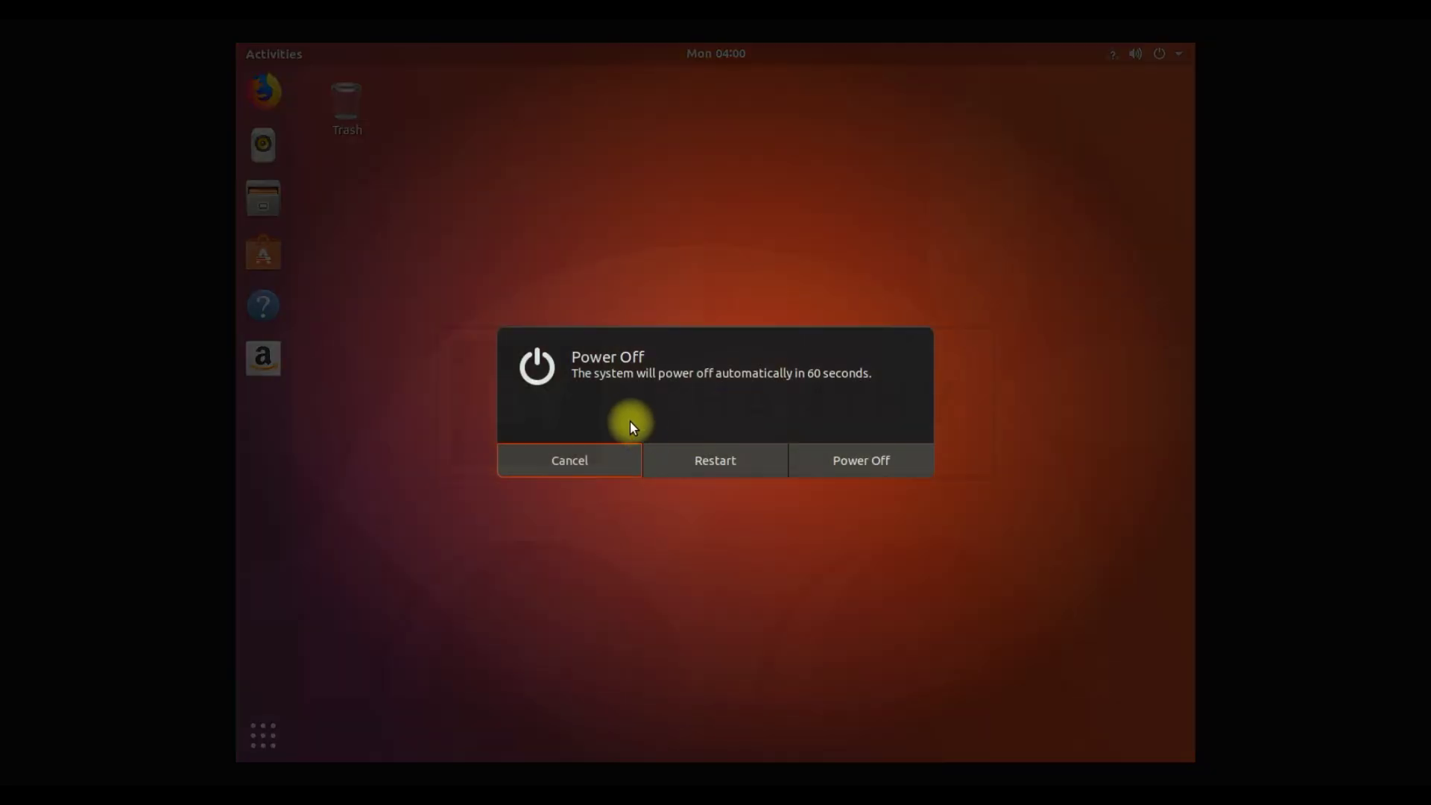
pyautogui.click(599, 468)
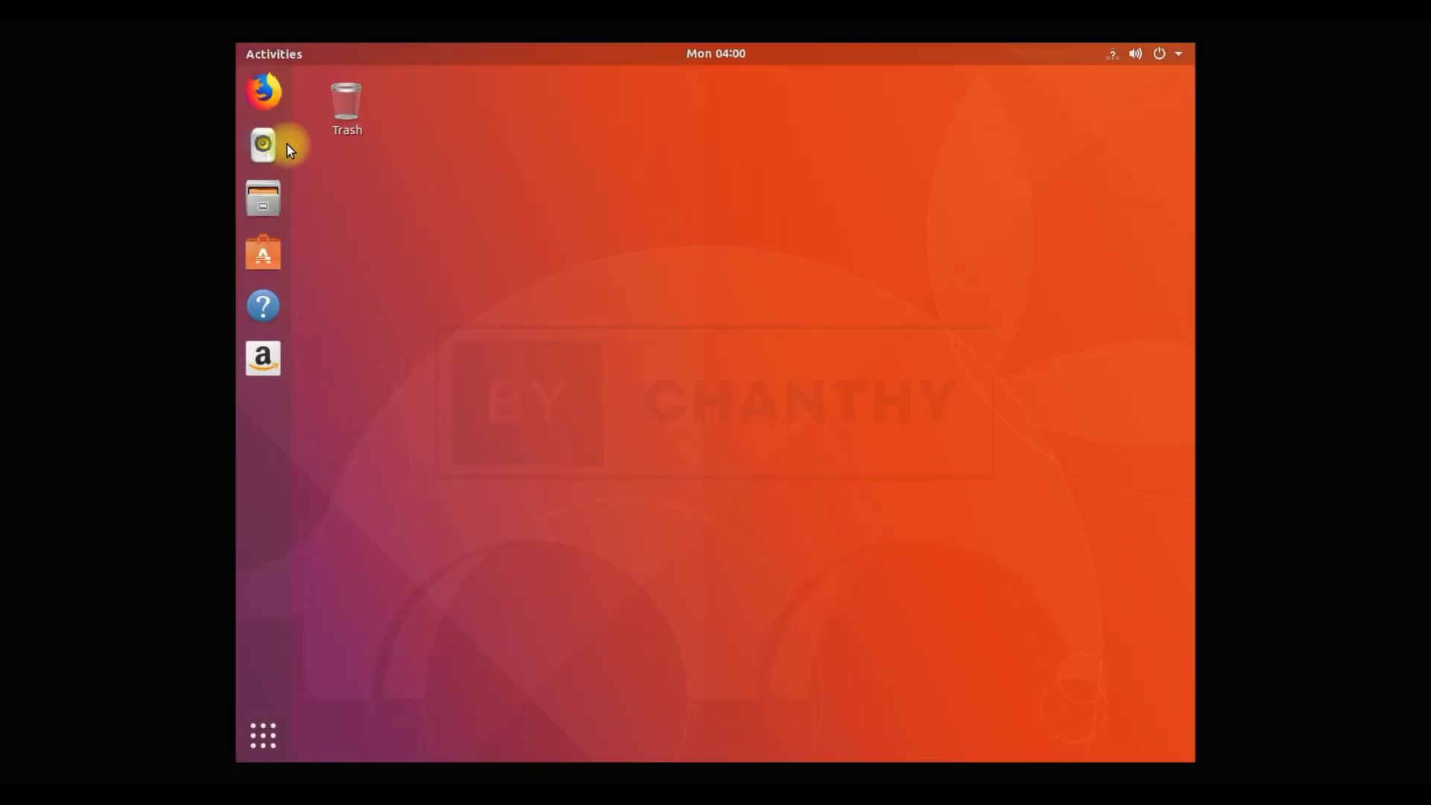
# Step: Open Firefox and examine its version in the About Mozilla Firefox window
pyautogui.click(264, 90)
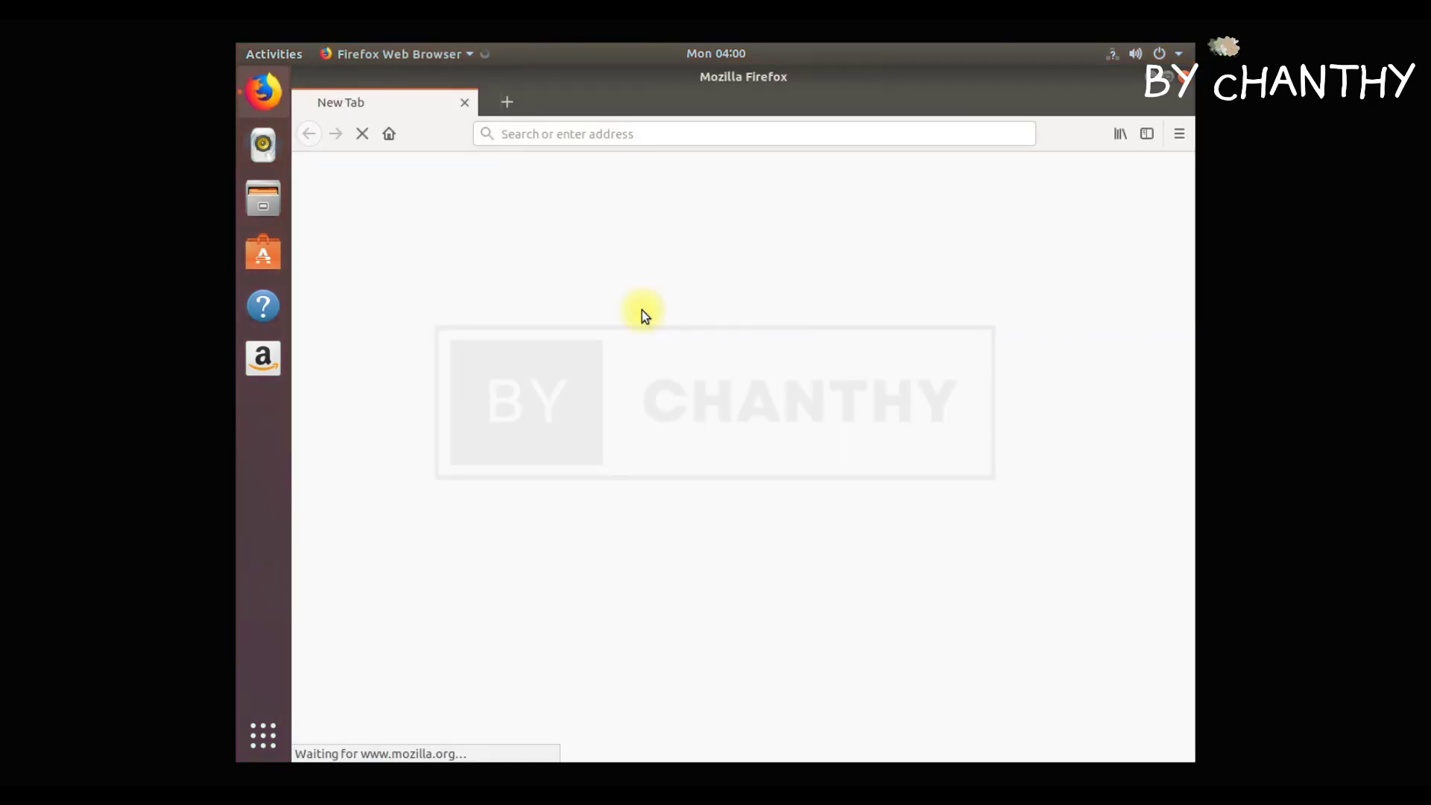
pyautogui.click(572, 104)
pyautogui.click(406, 103)
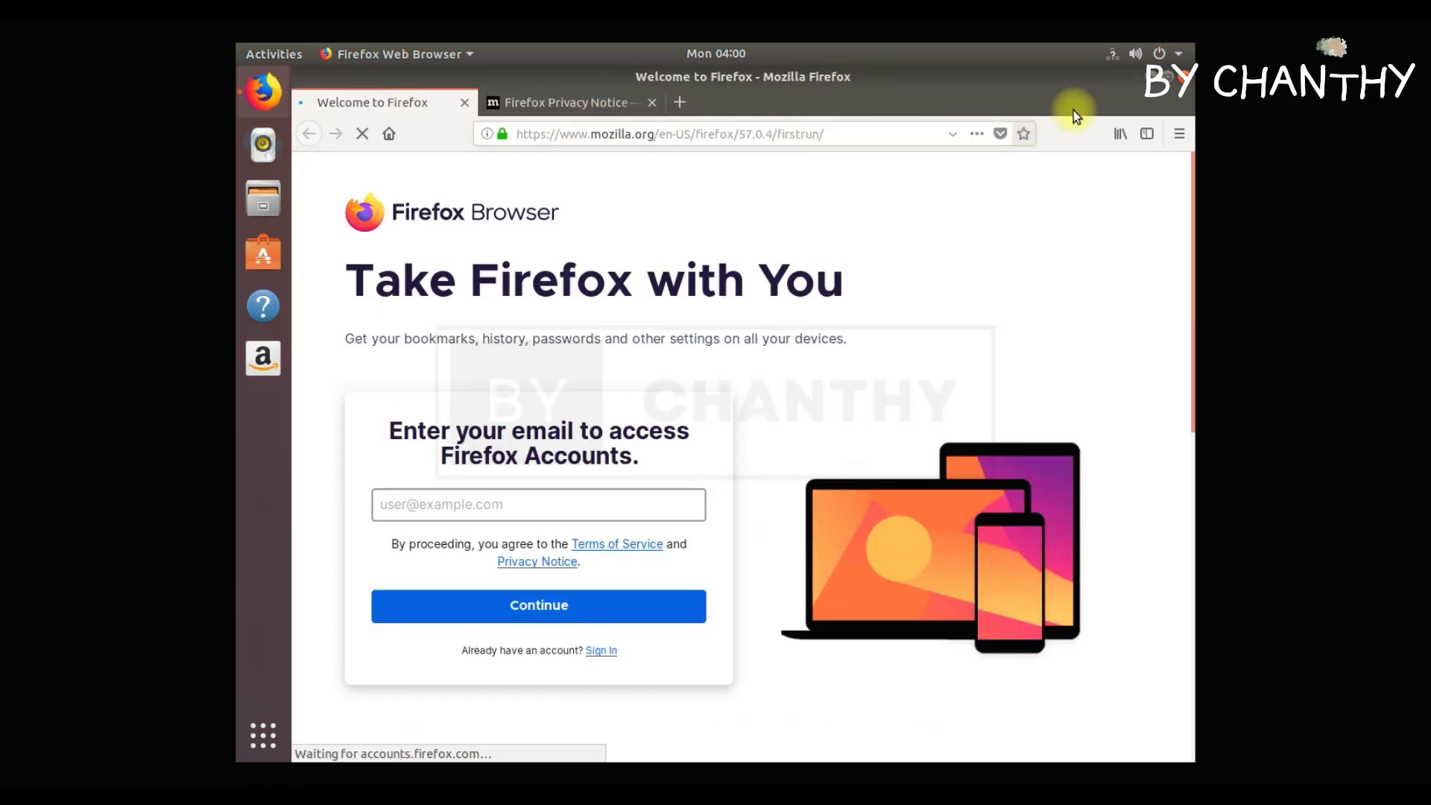
pyautogui.click(1178, 133)
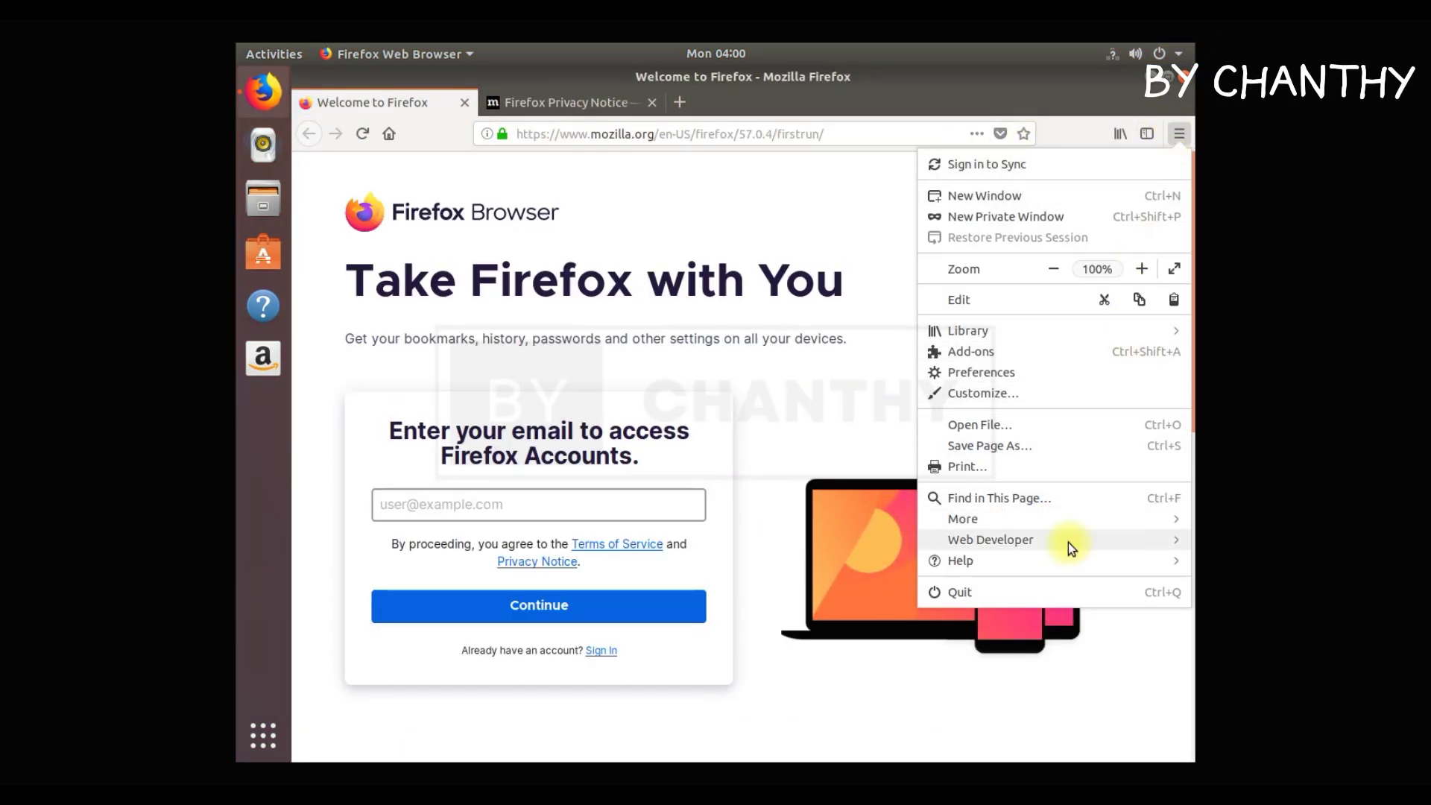
pyautogui.click(1061, 564)
pyautogui.click(997, 363)
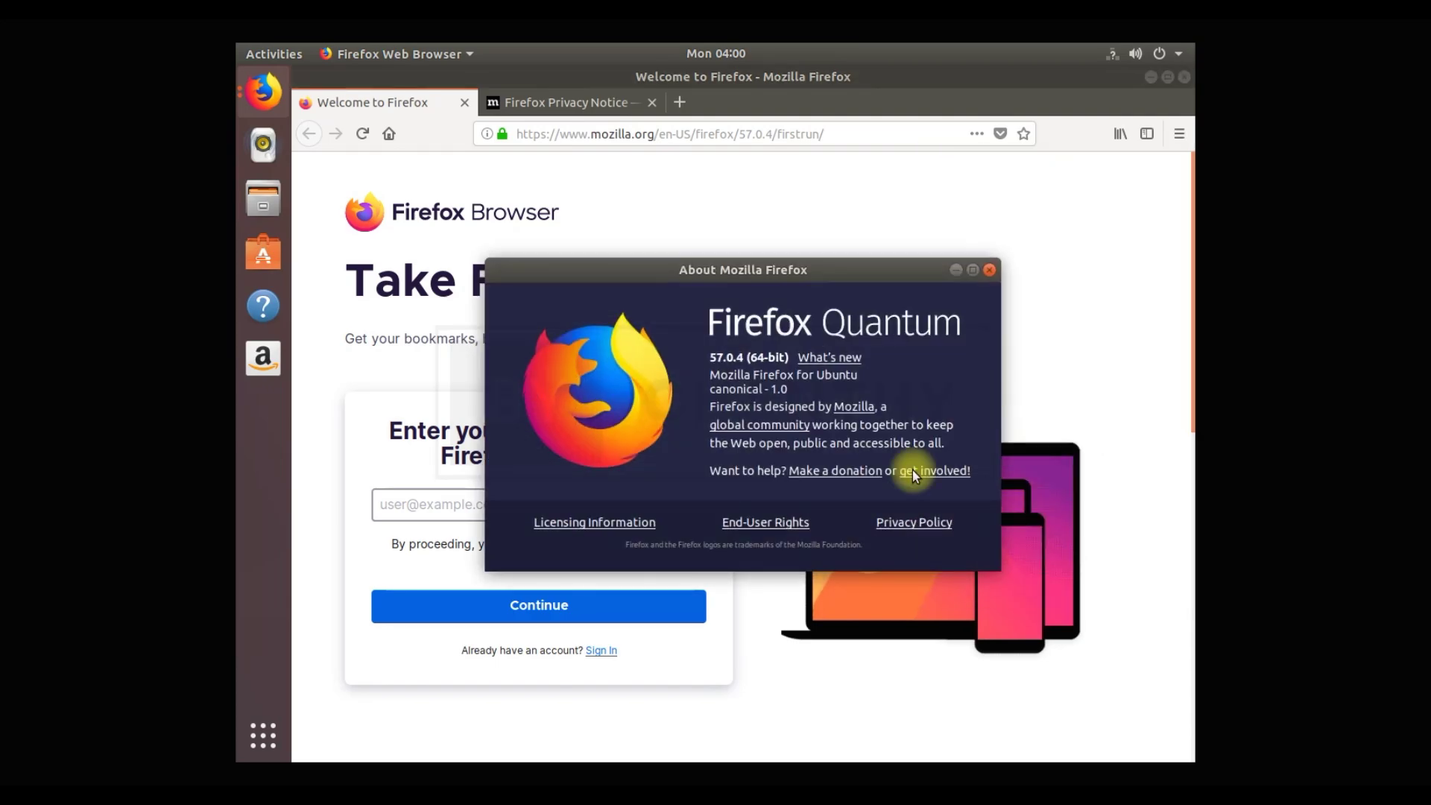
pyautogui.moveTo(710, 358); pyautogui.dragTo(950, 383)
pyautogui.click(989, 271)
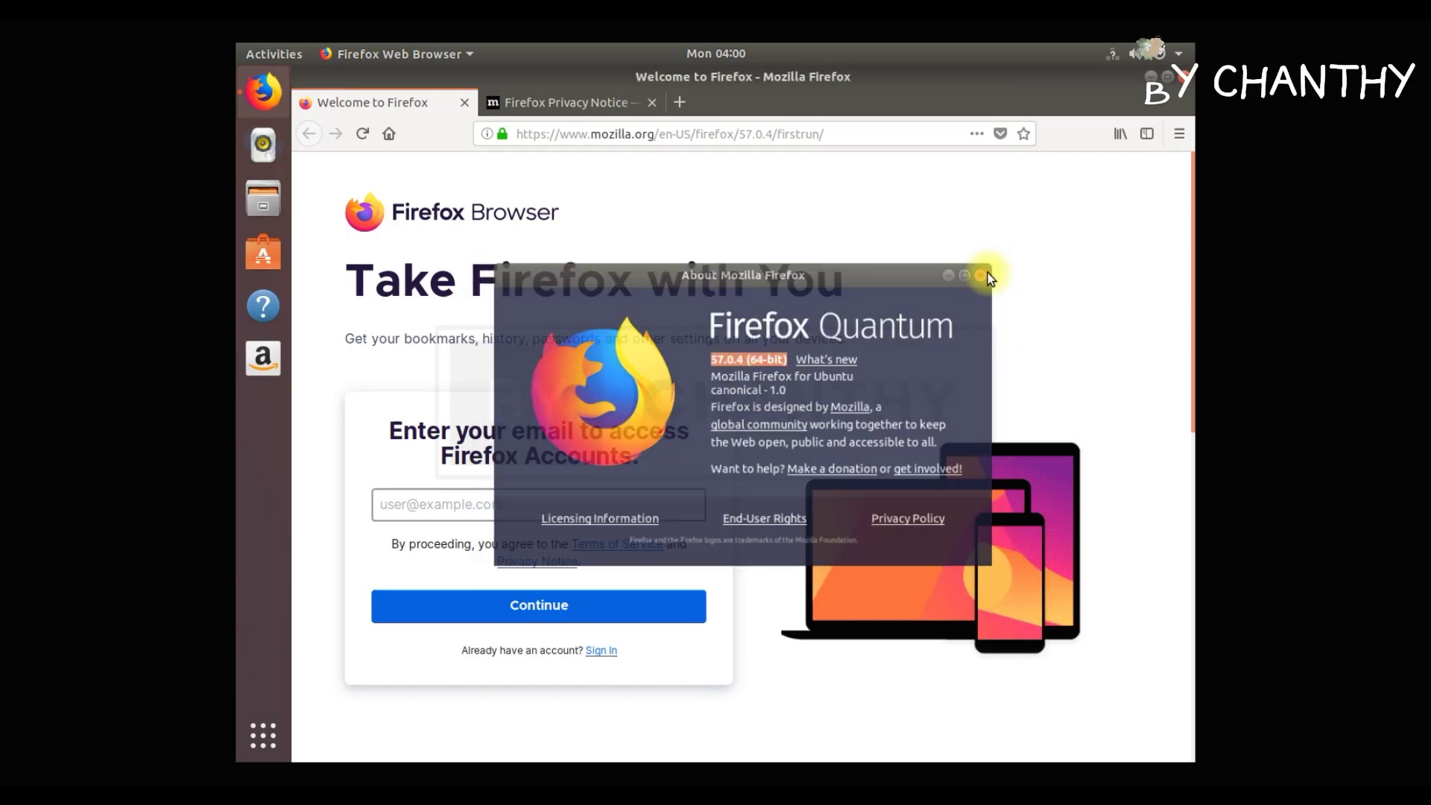
# Step: View the Firefox Privacy Notice page and close Firefox together with all its open tabs
pyautogui.click(592, 102)
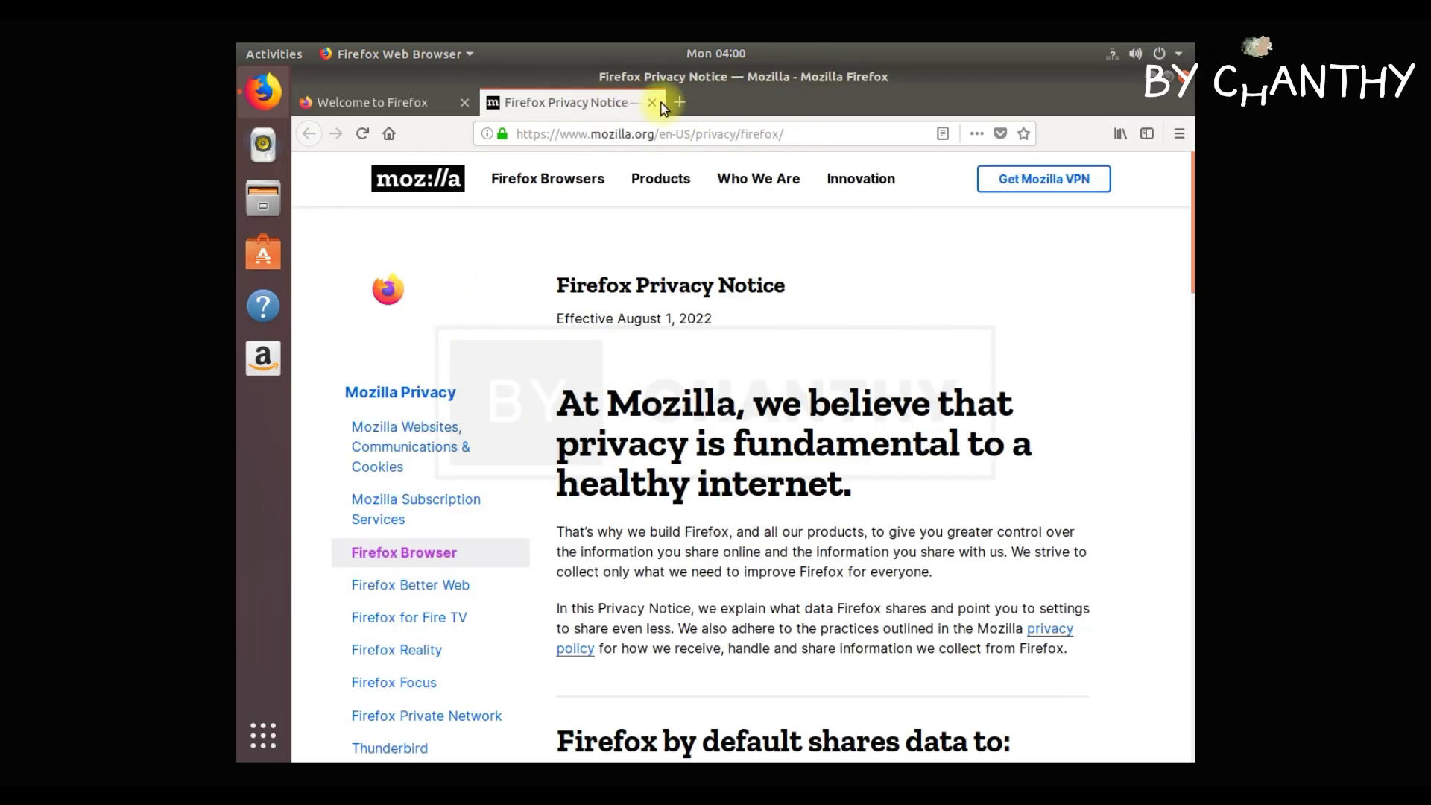
pyautogui.click(1184, 77)
pyautogui.click(908, 459)
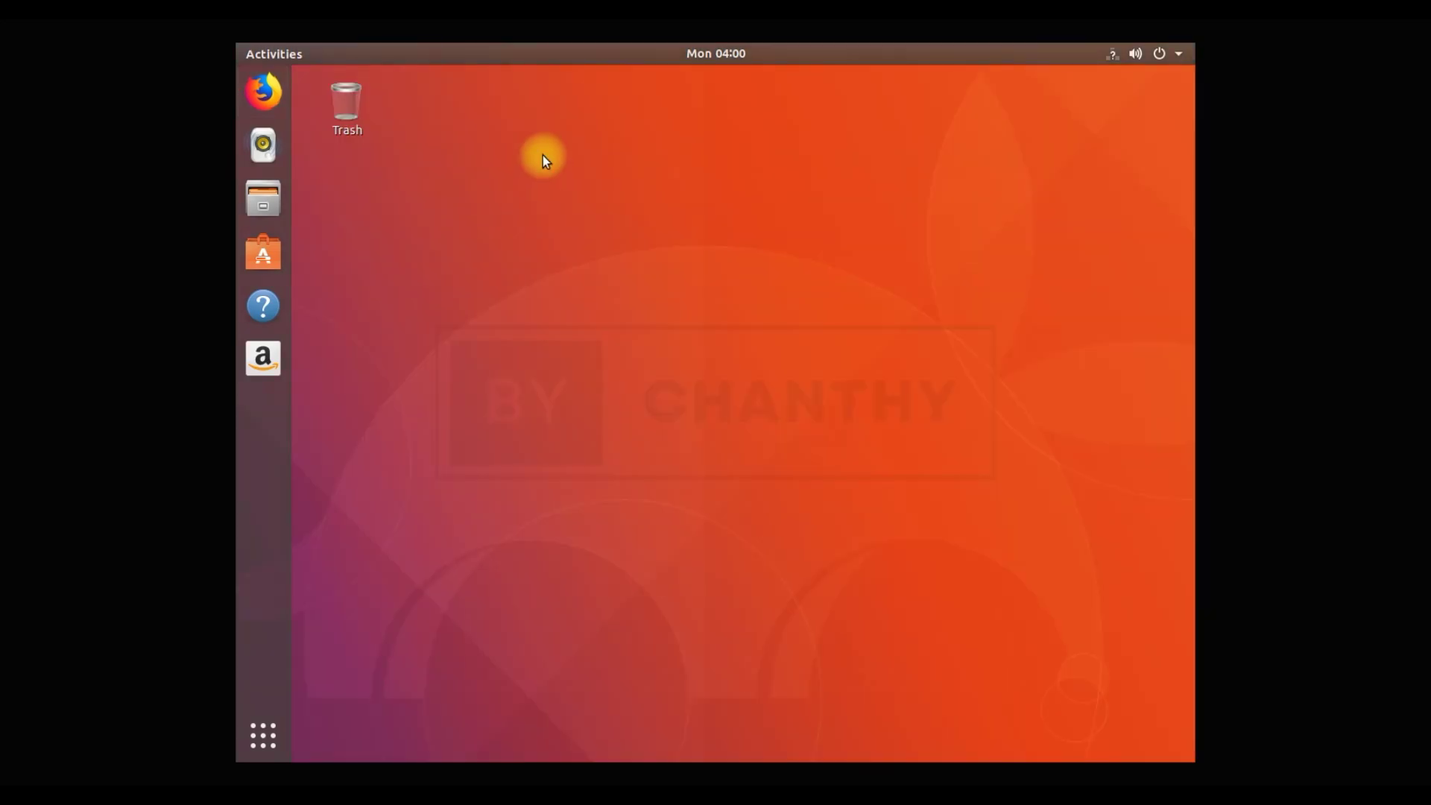
# Step: Examine the notifications and calendar under the desktop clock, browsing one month forward and back to June, and close it
pyautogui.click(714, 56)
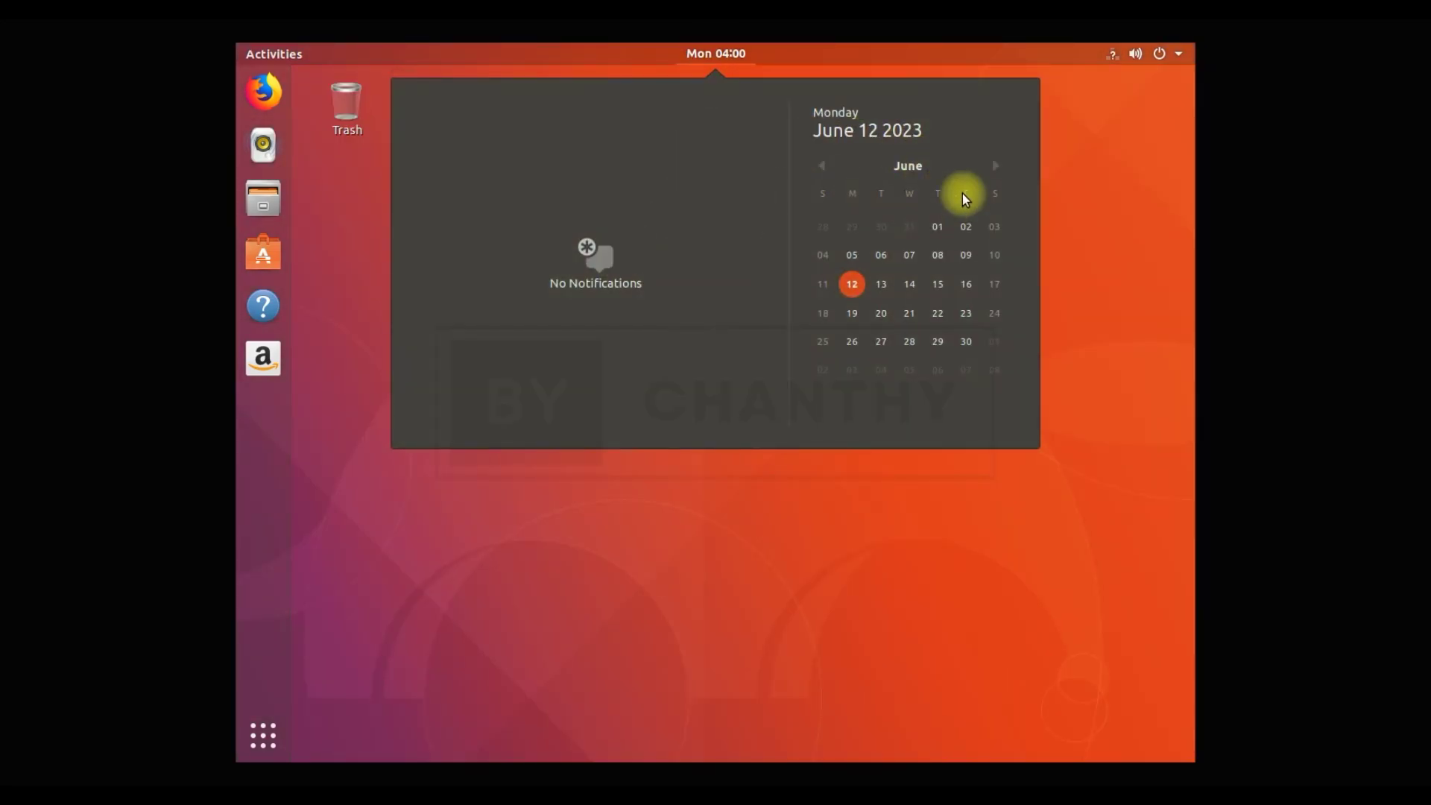
pyautogui.click(996, 163)
pyautogui.click(827, 164)
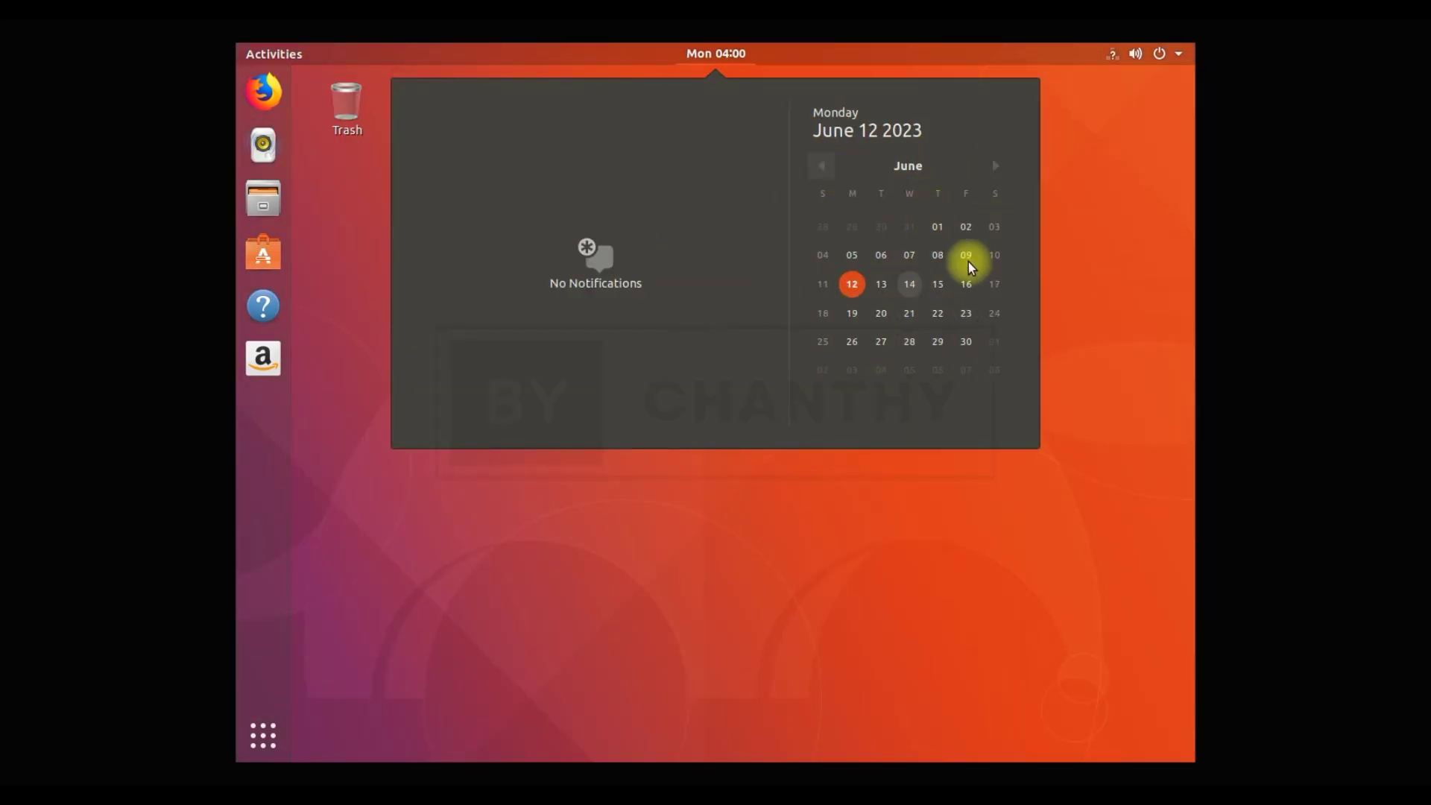
pyautogui.press('Escape')
# Step: Open Rhythmbox and examine the Play Queue and Podcasts of the local collection
pyautogui.click(262, 149)
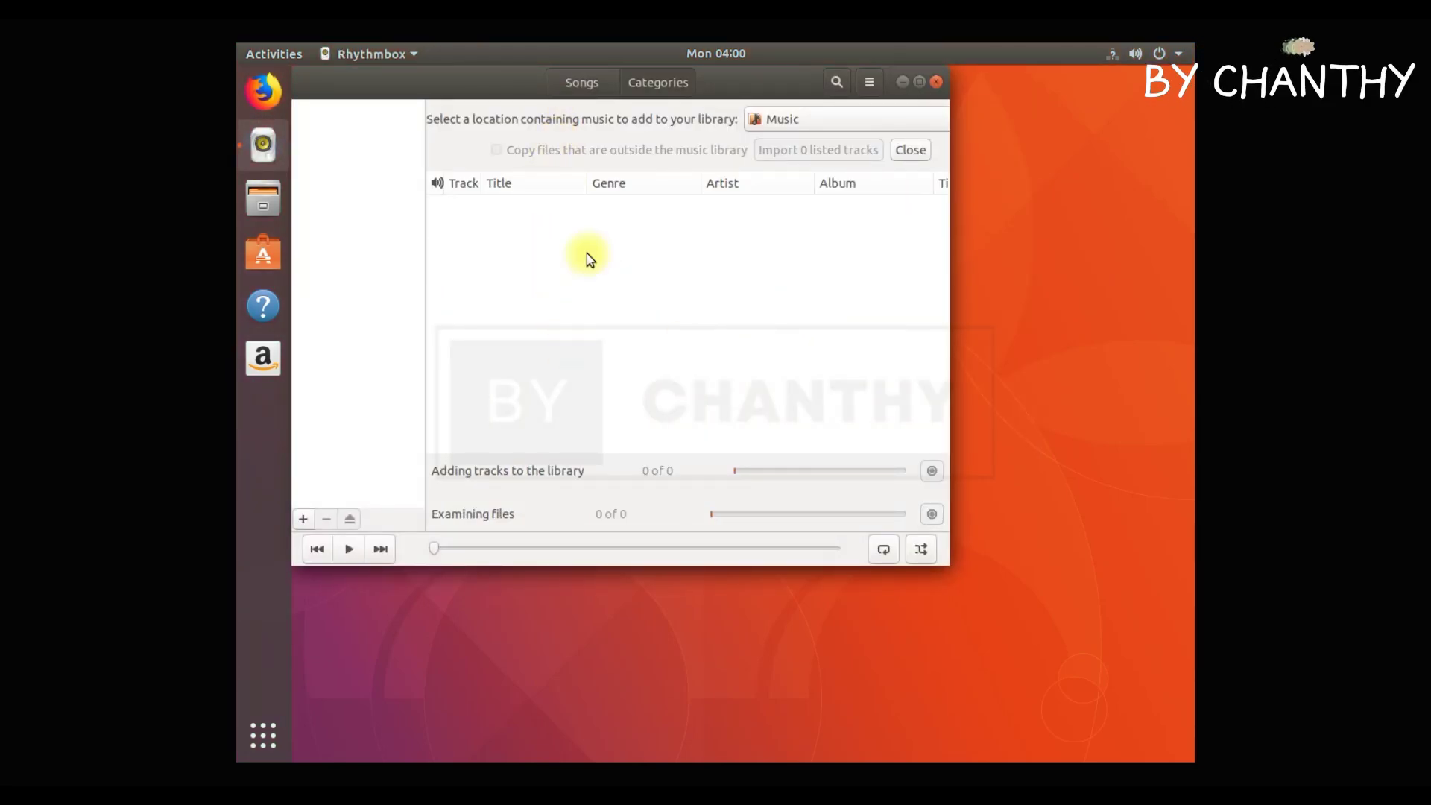
pyautogui.click(365, 136)
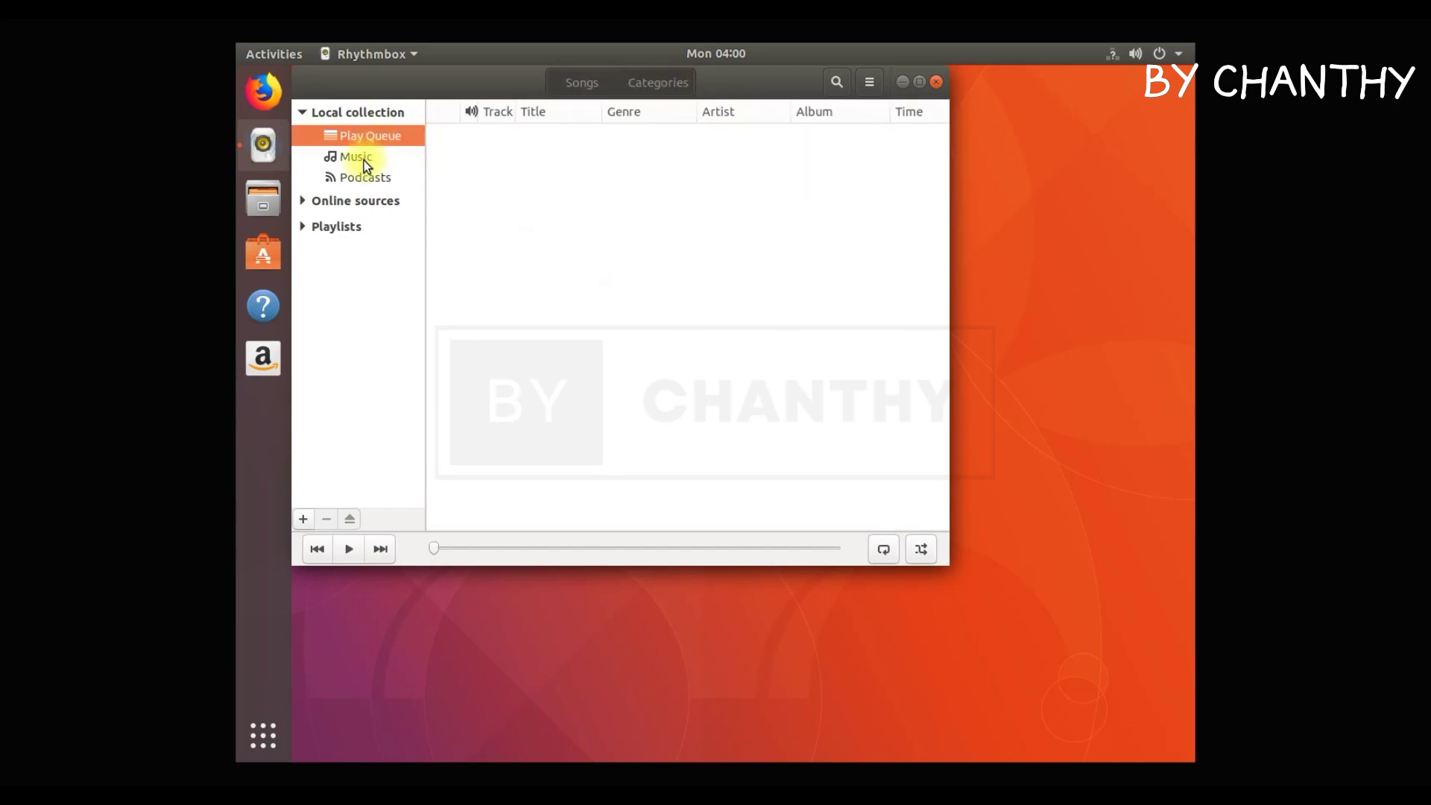
pyautogui.click(364, 176)
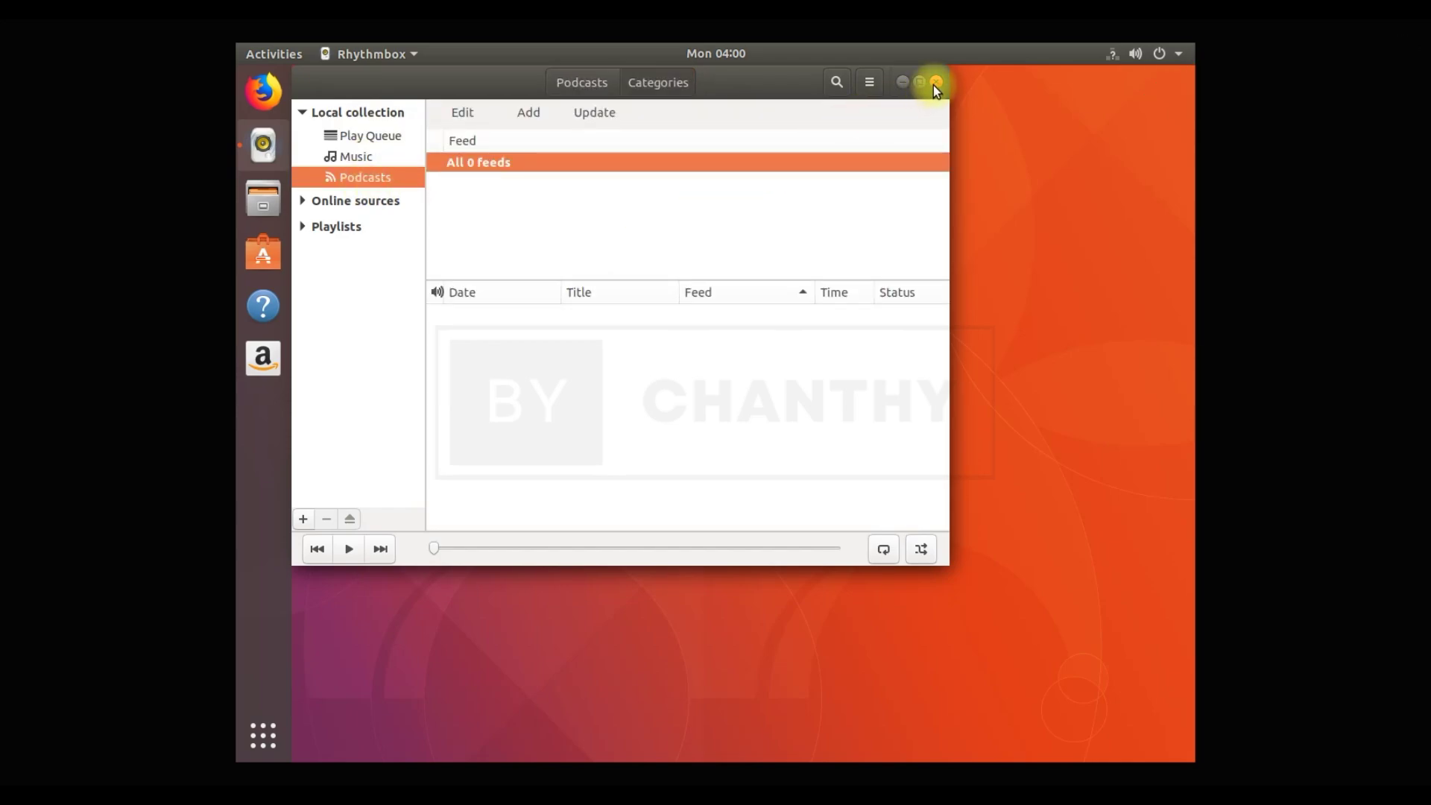
# Step: Examine the View and Tools options of Rhythmbox without changing any, and close the music player
pyautogui.click(869, 82)
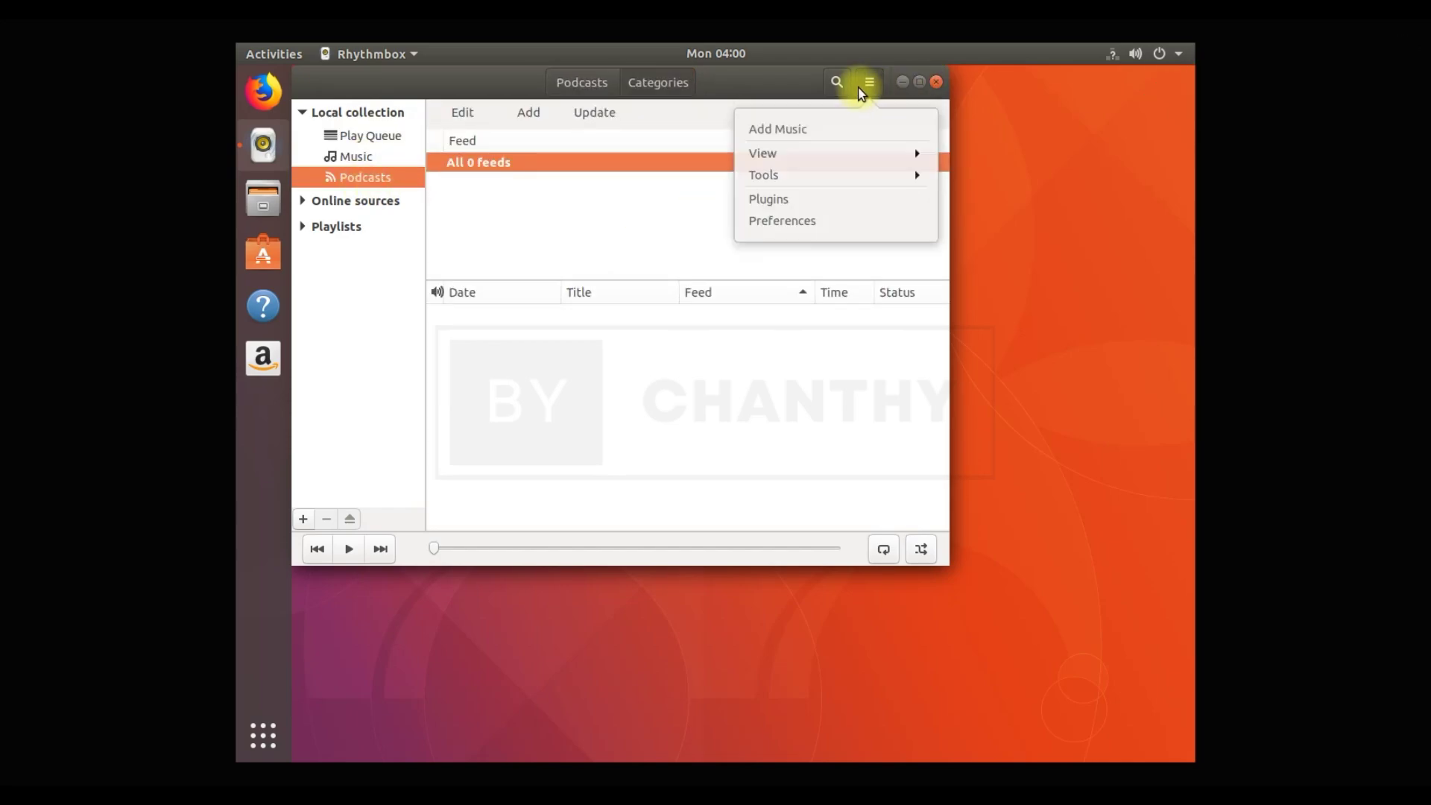
pyautogui.click(864, 158)
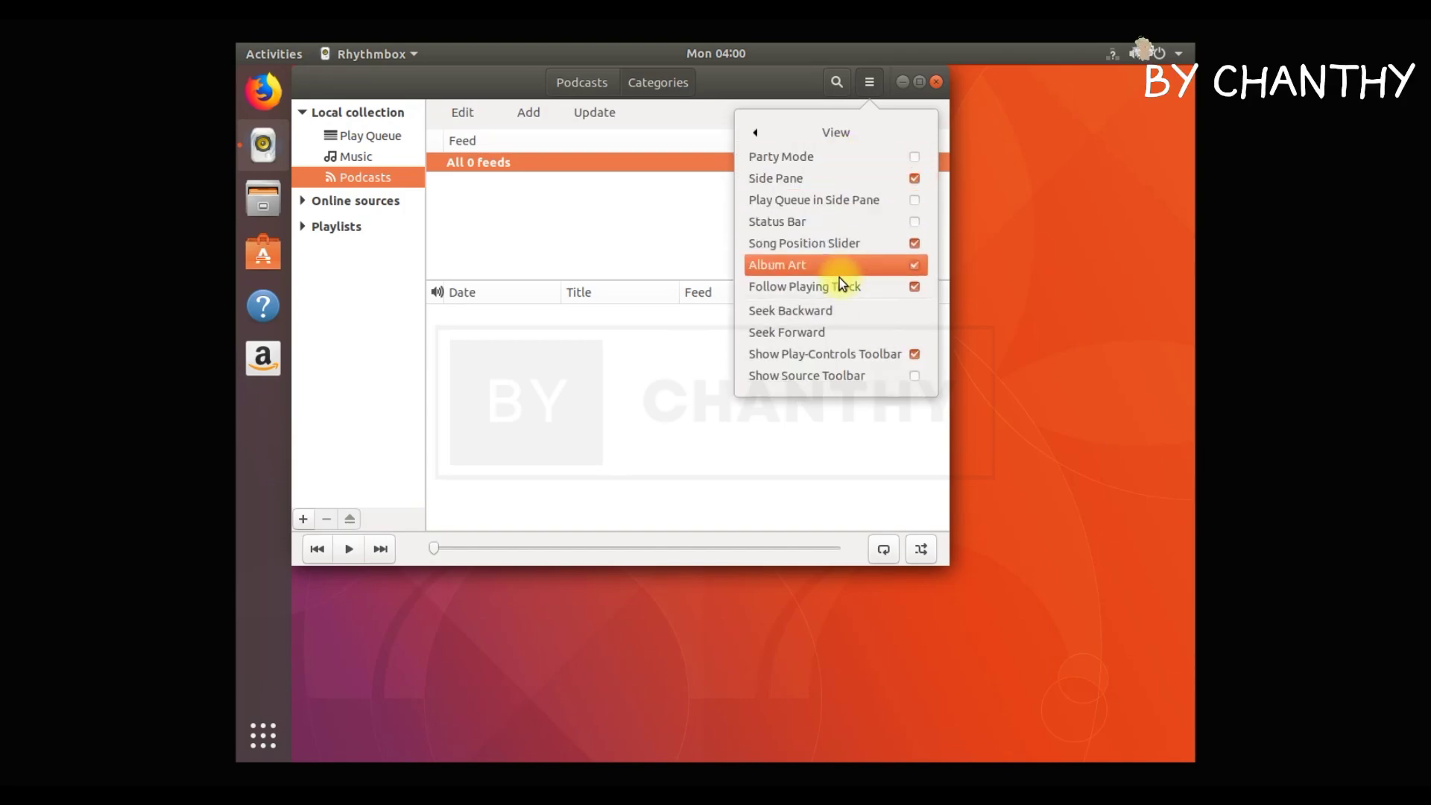
pyautogui.click(763, 131)
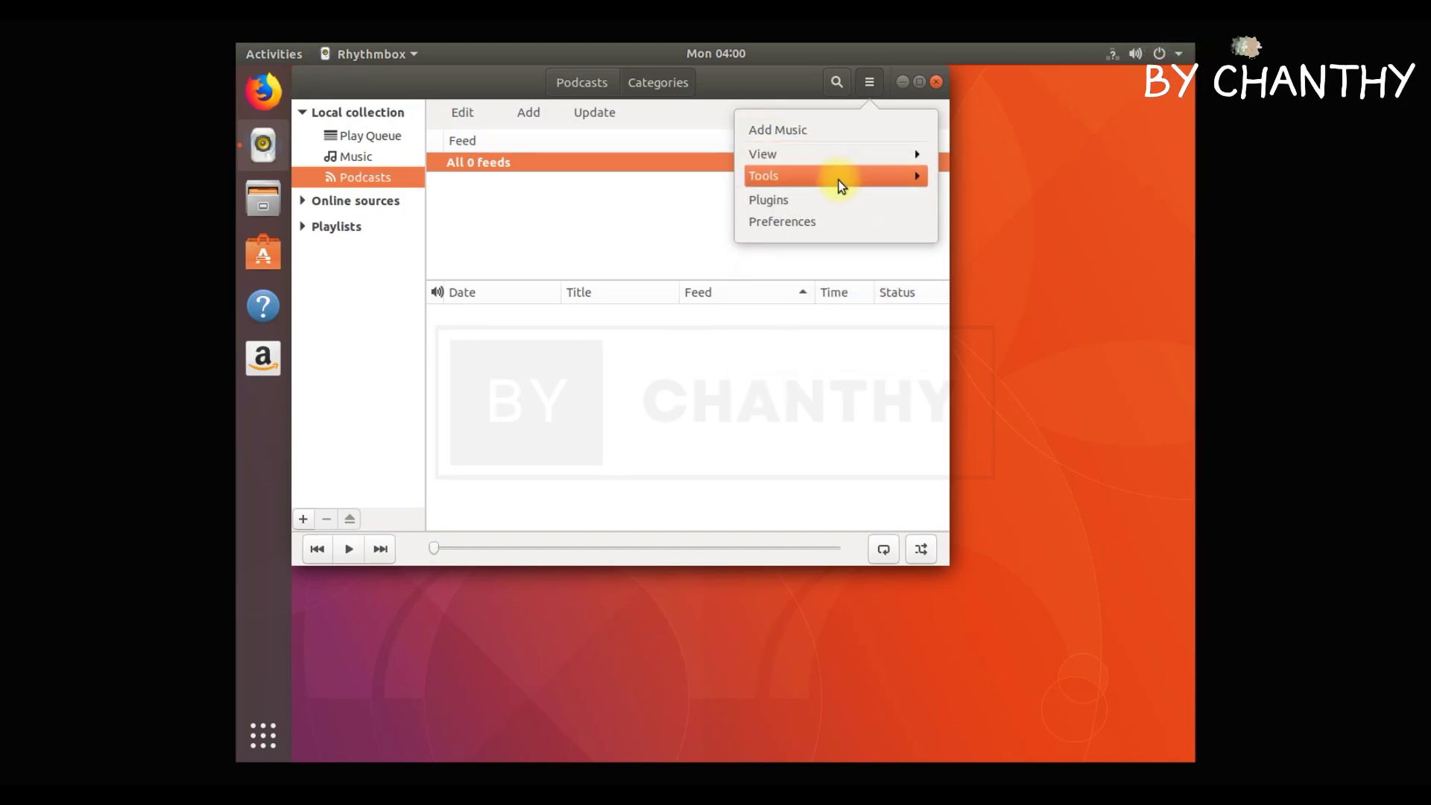
pyautogui.click(841, 182)
pyautogui.click(827, 132)
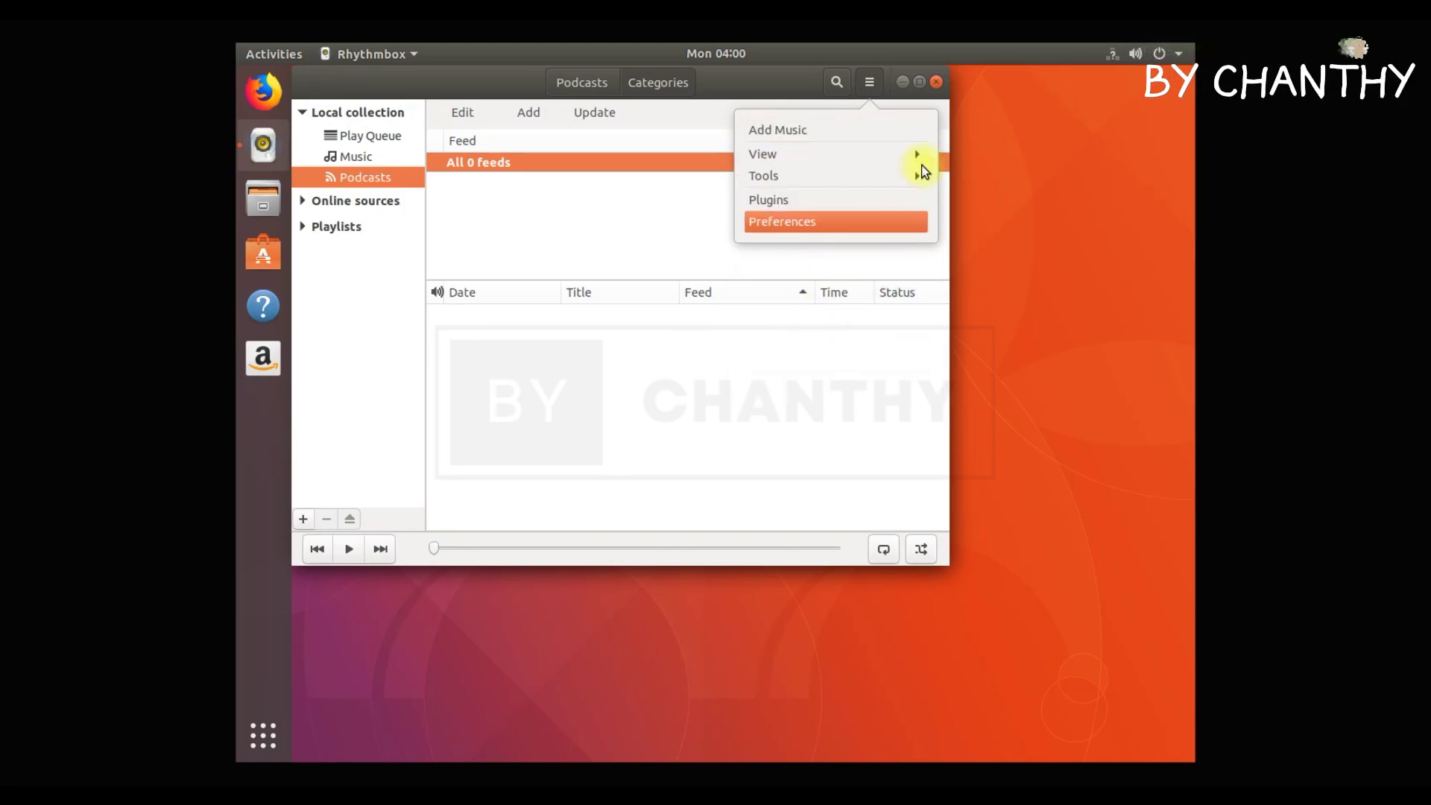
pyautogui.click(938, 83)
pyautogui.click(937, 83)
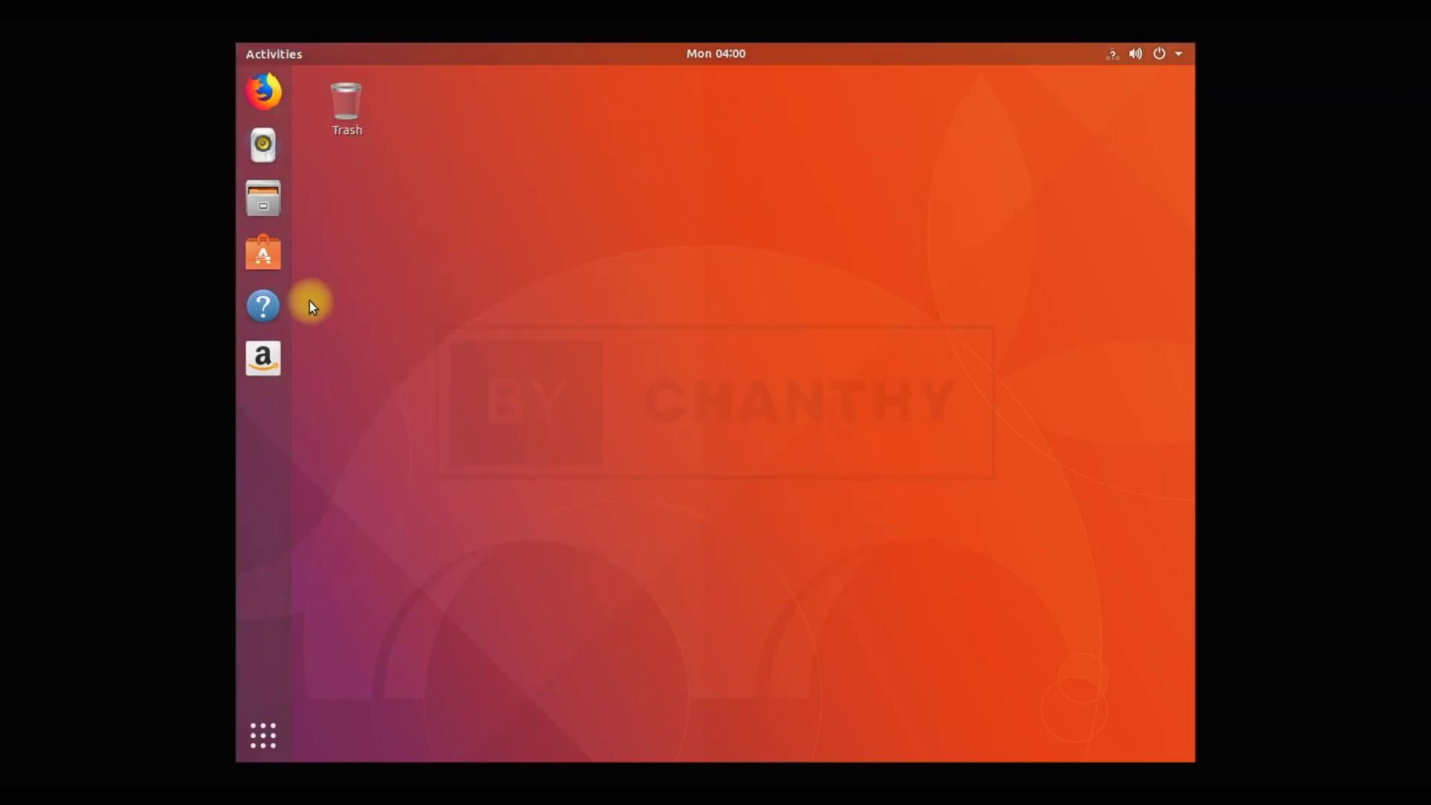
# Step: Open the file manager, look through the Desktop, Documents, Music, Videos and Pictures folders, and close it
pyautogui.click(257, 205)
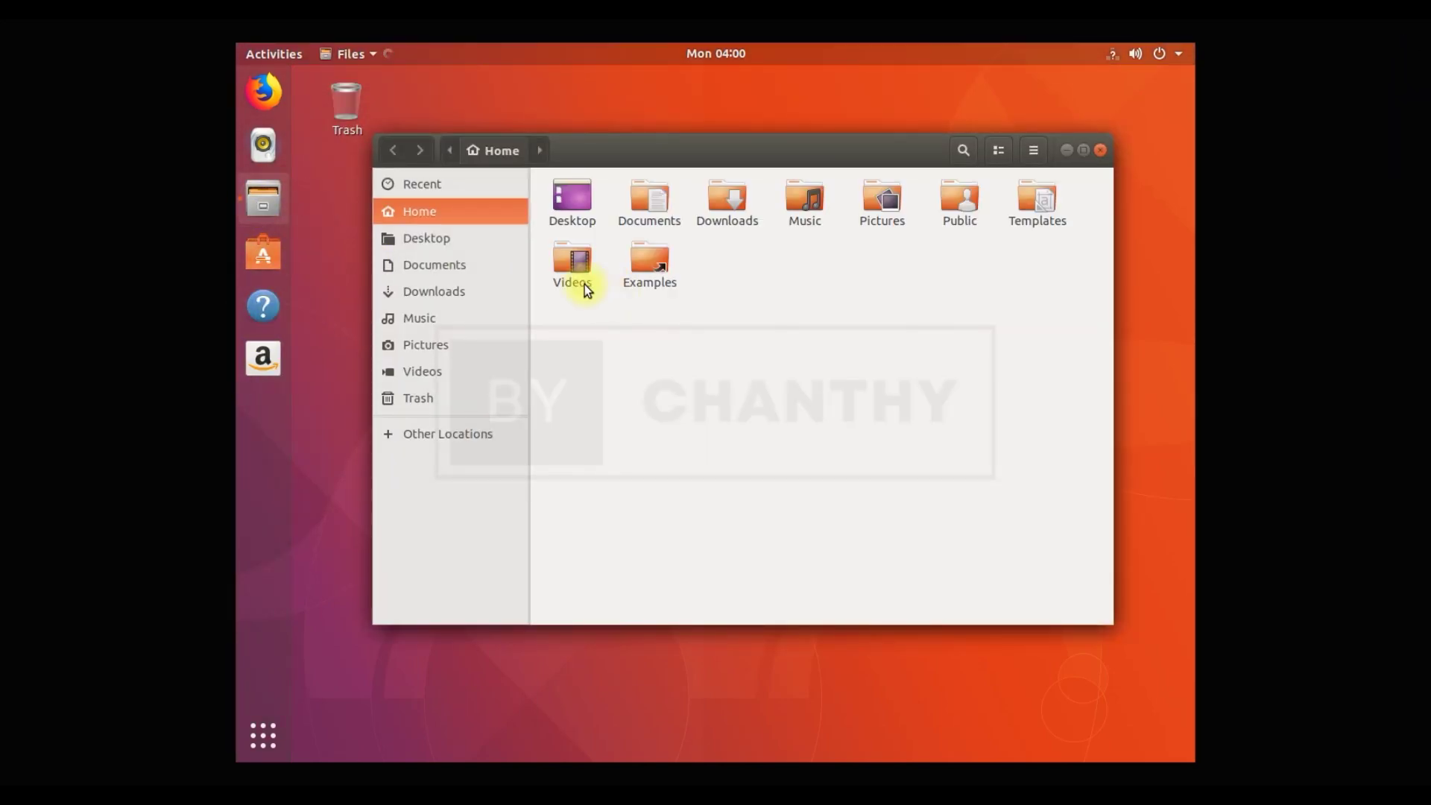
pyautogui.click(431, 238)
pyautogui.click(441, 264)
pyautogui.click(451, 319)
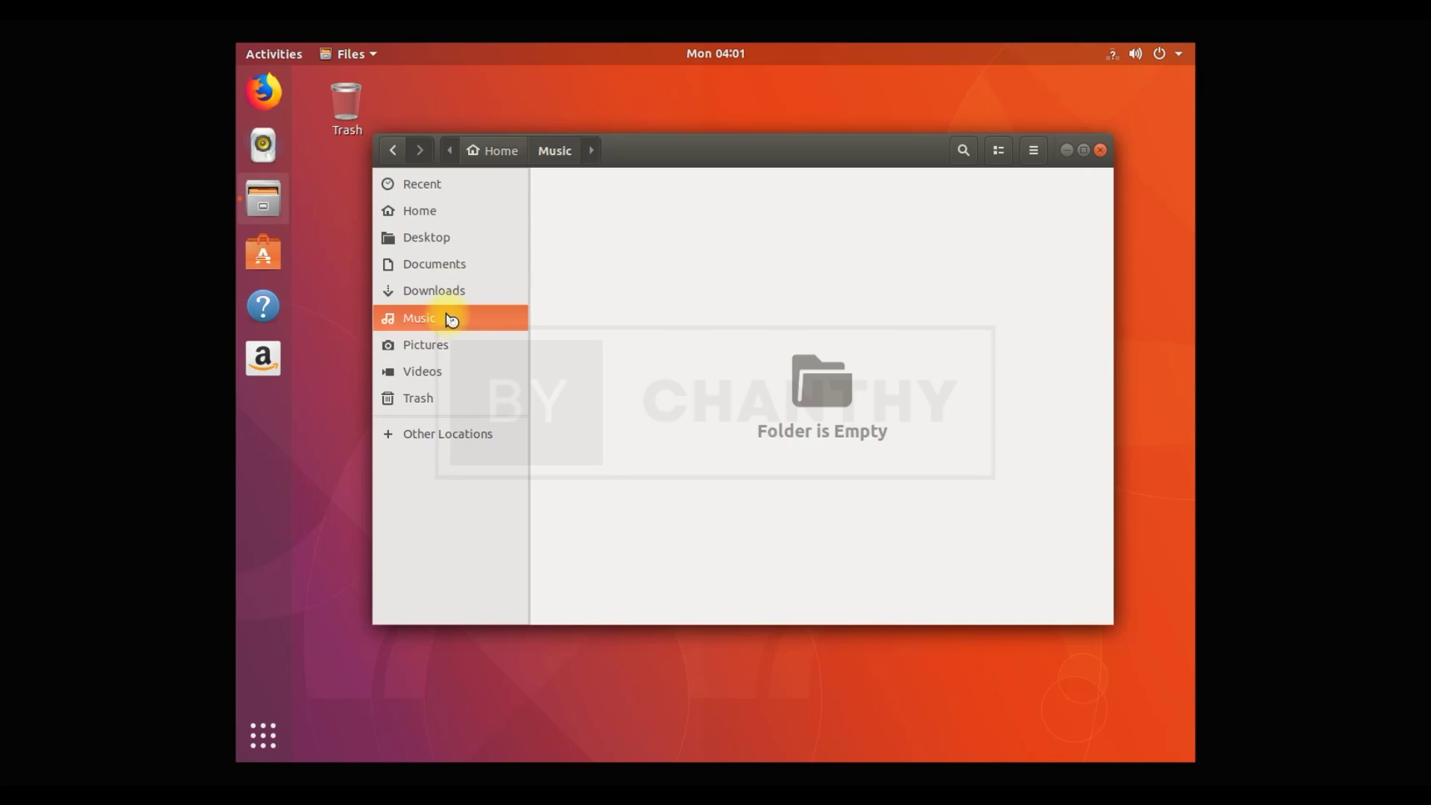
pyautogui.click(458, 370)
pyautogui.click(451, 345)
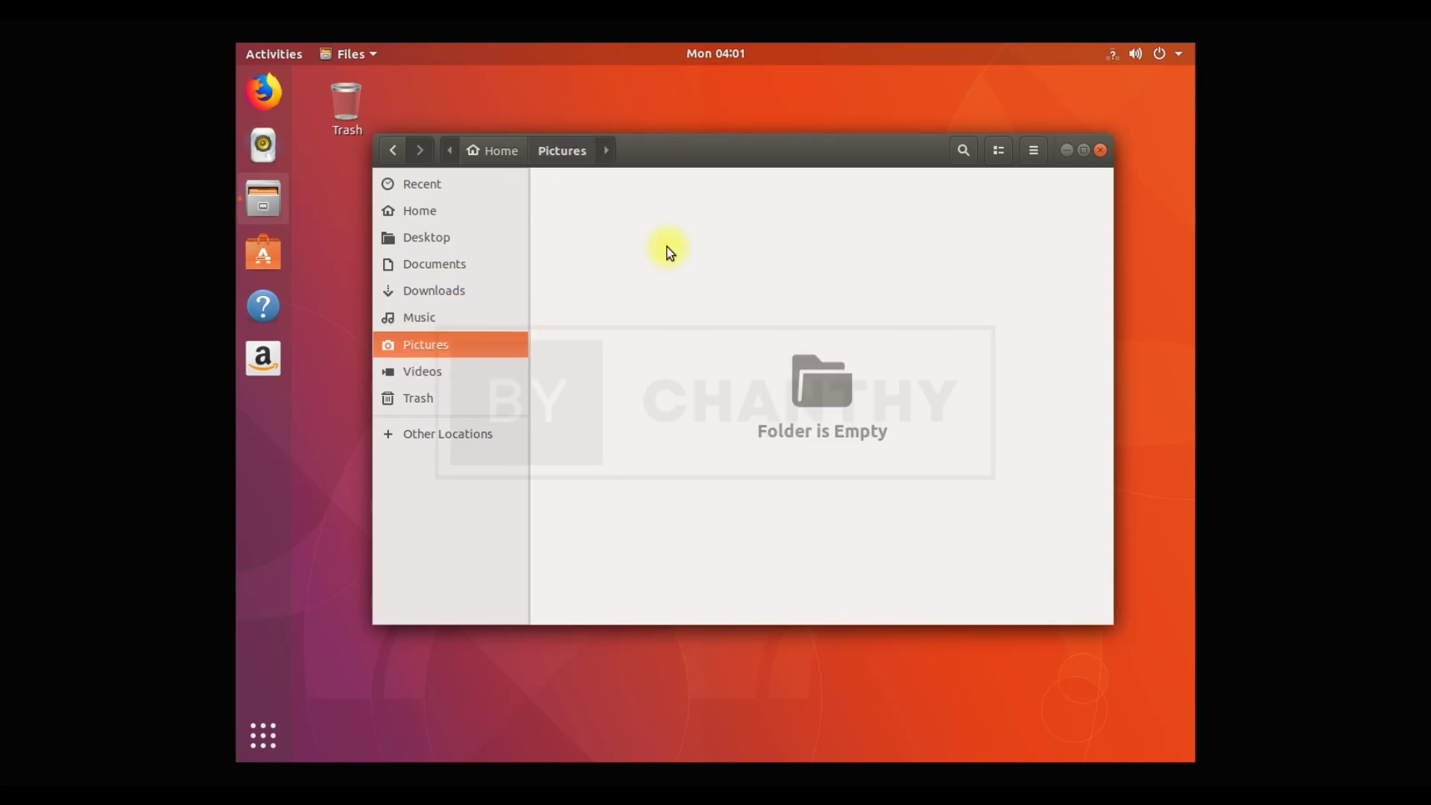
pyautogui.click(1101, 150)
# Step: Open Ubuntu Software, examine its Updates, Installed and All views, and close it
pyautogui.click(265, 253)
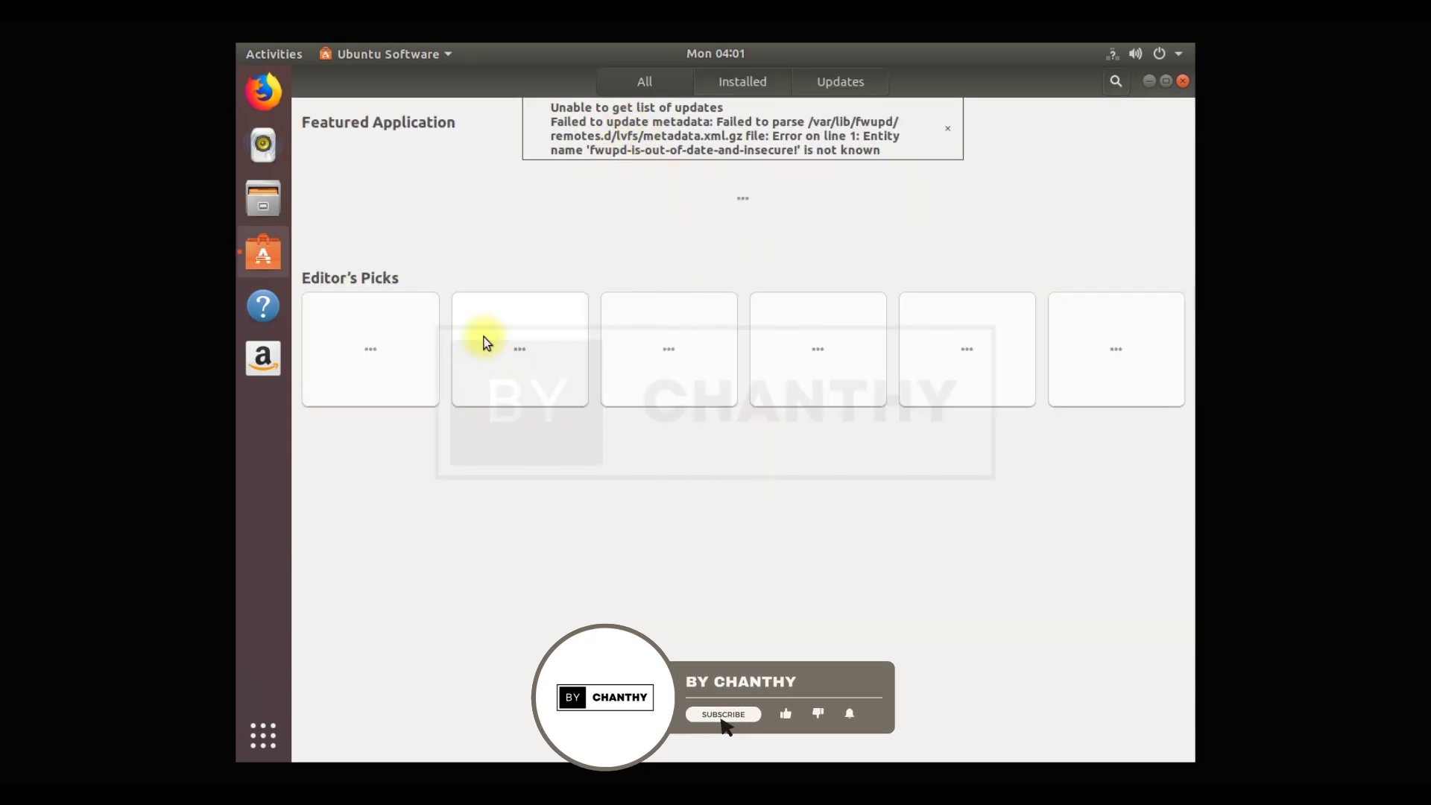
pyautogui.click(837, 82)
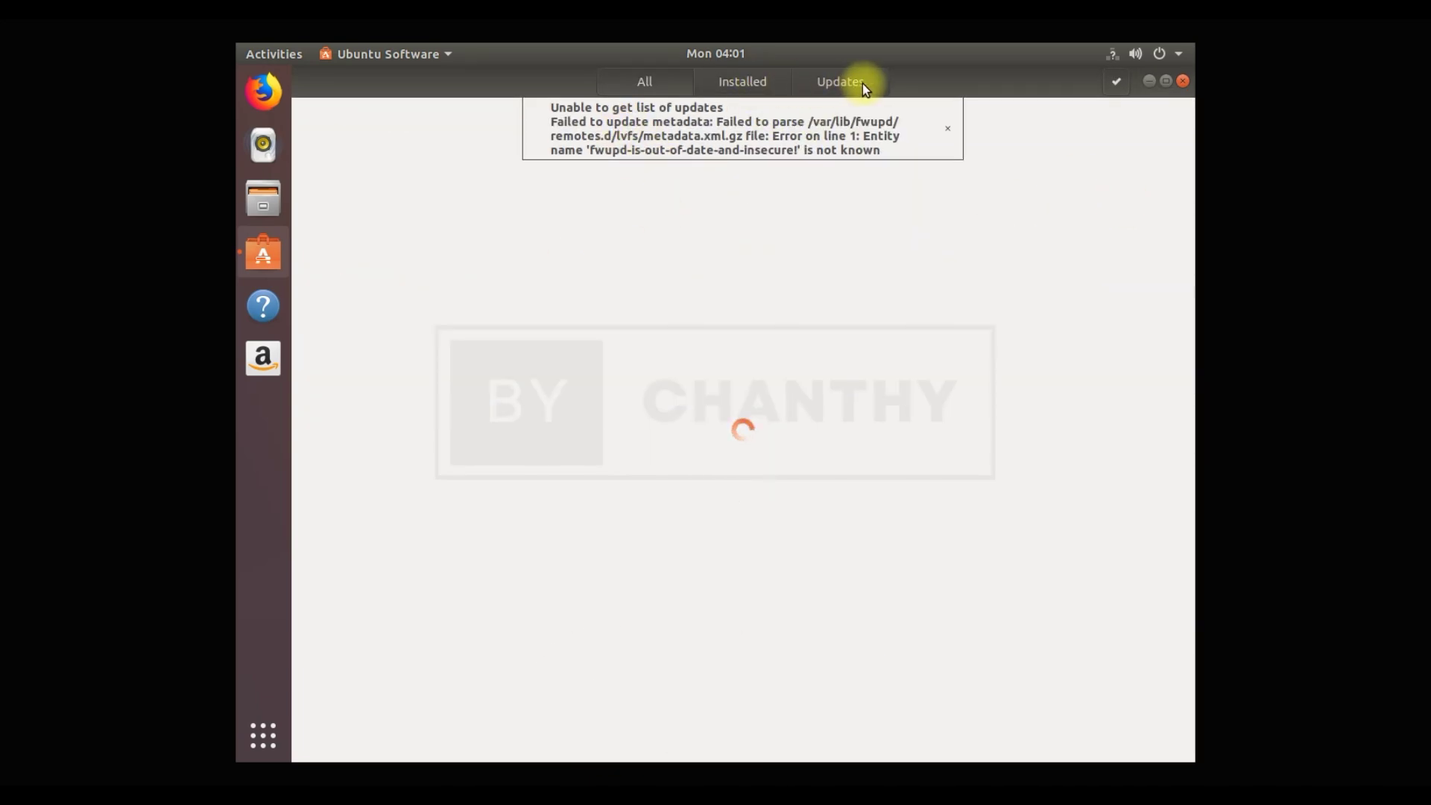
pyautogui.click(862, 83)
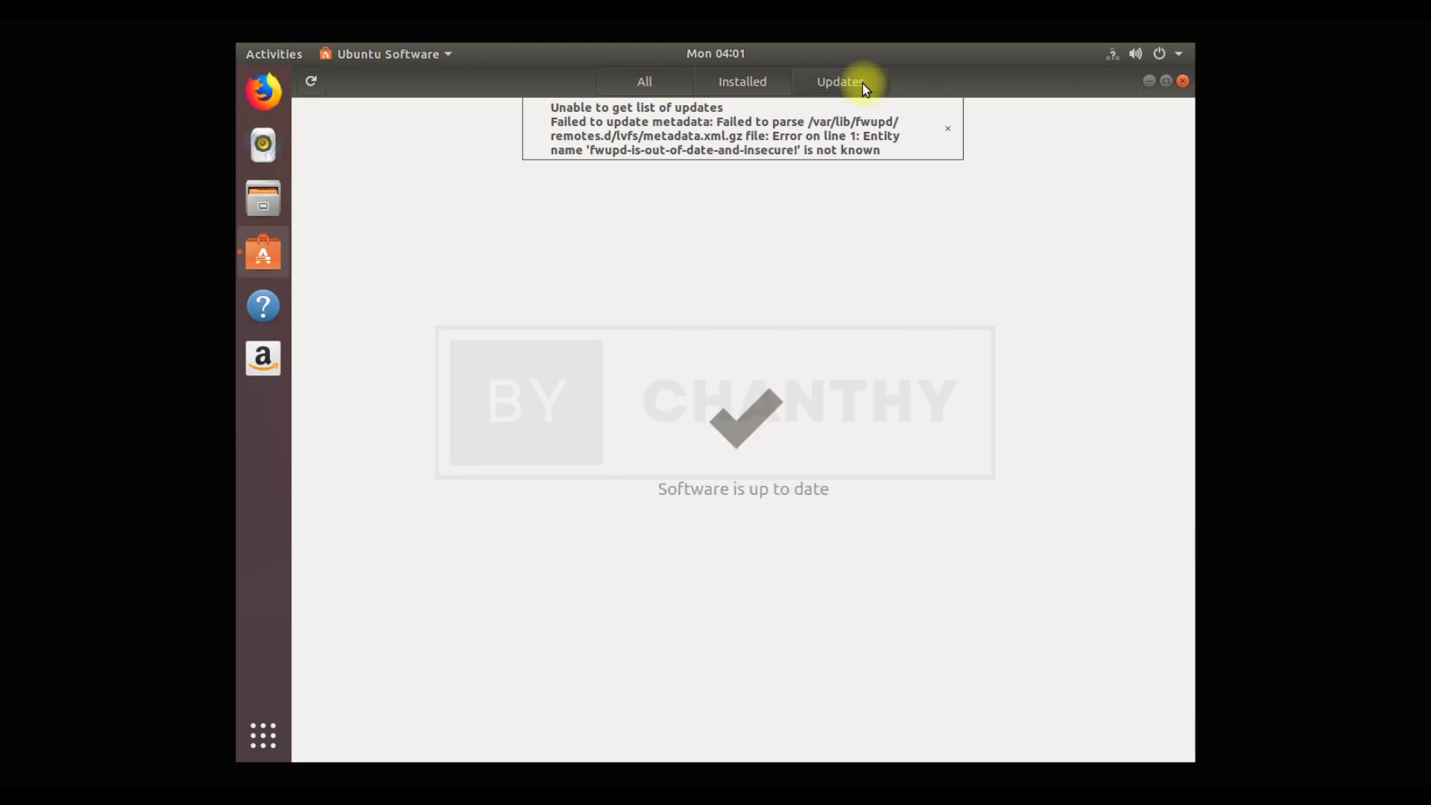
pyautogui.click(749, 82)
pyautogui.click(634, 81)
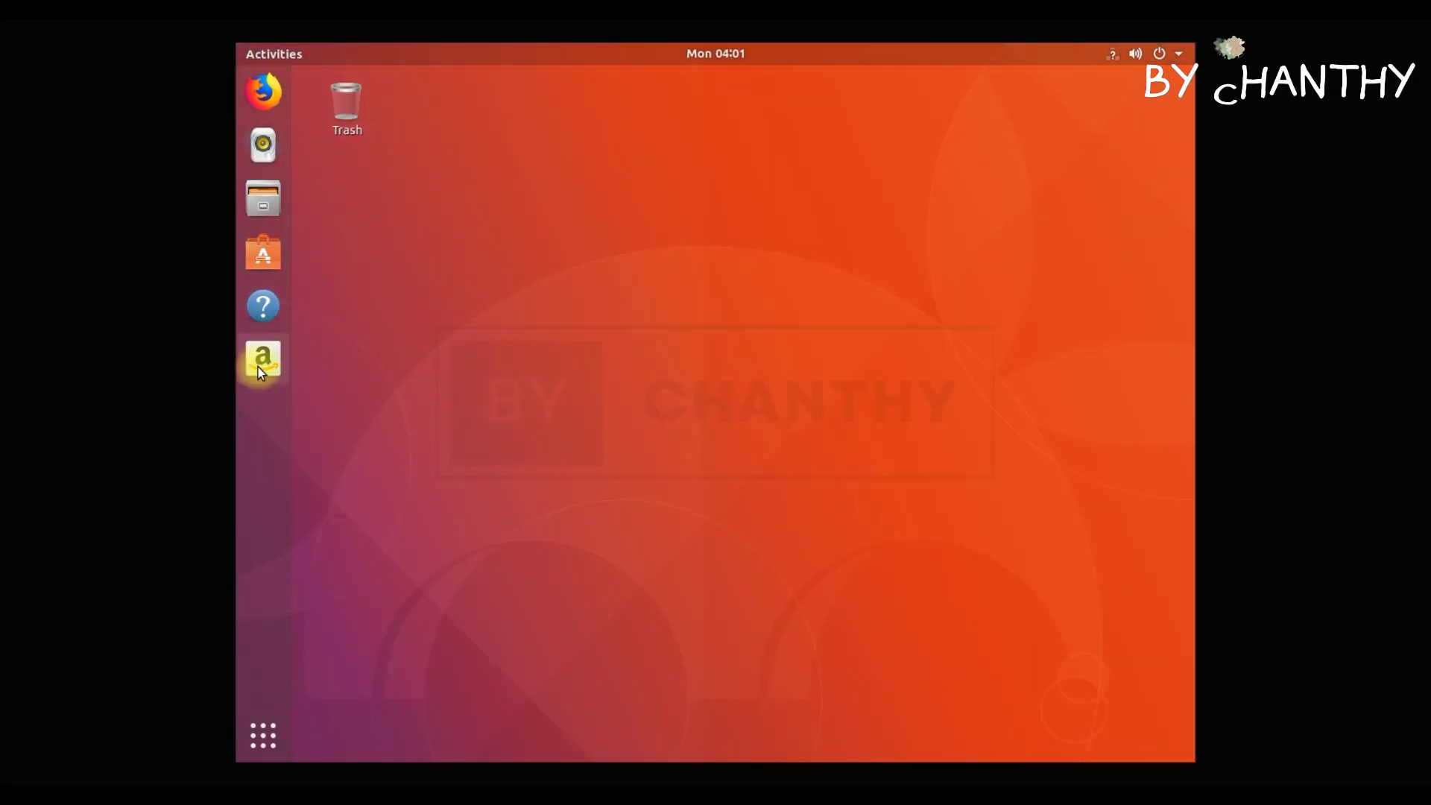
# Step: Open Calculator from the applications overview and view its Advanced and Financial modes
pyautogui.click(257, 730)
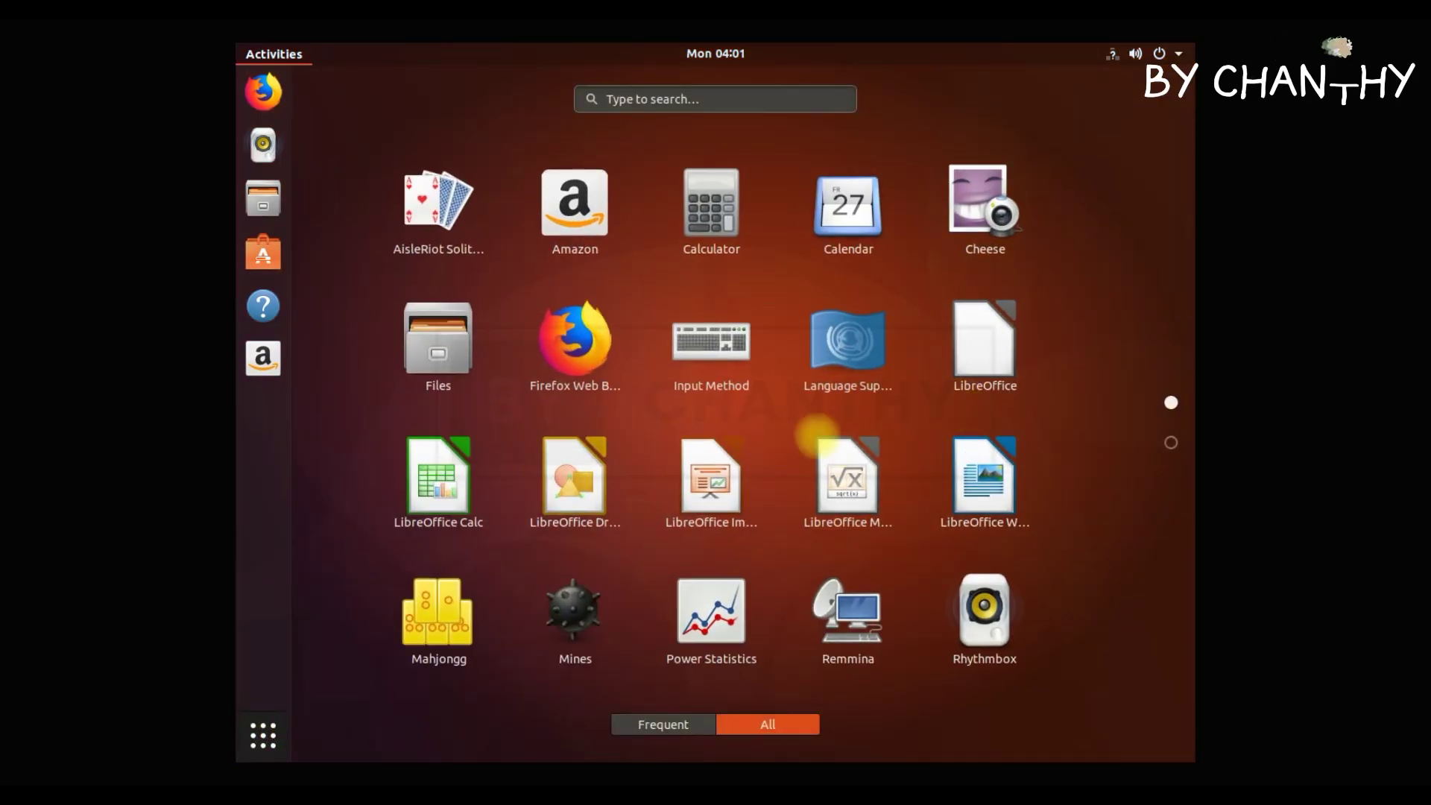
pyautogui.click(740, 240)
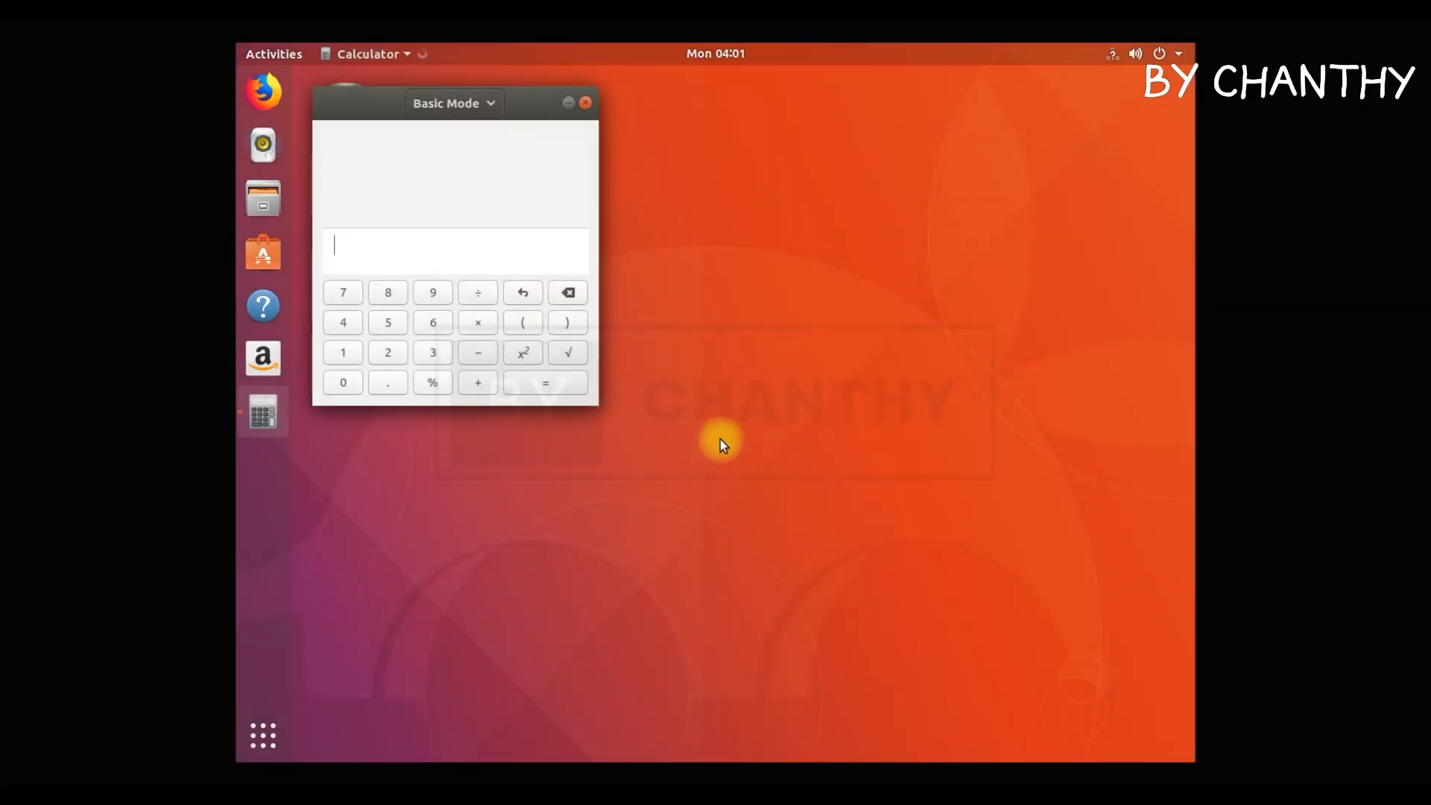
pyautogui.click(491, 106)
pyautogui.click(466, 171)
pyautogui.click(526, 105)
pyautogui.click(548, 195)
# Step: View the Programming and Keyboard modes of Calculator, return it to Basic Mode and close it
pyautogui.click(580, 105)
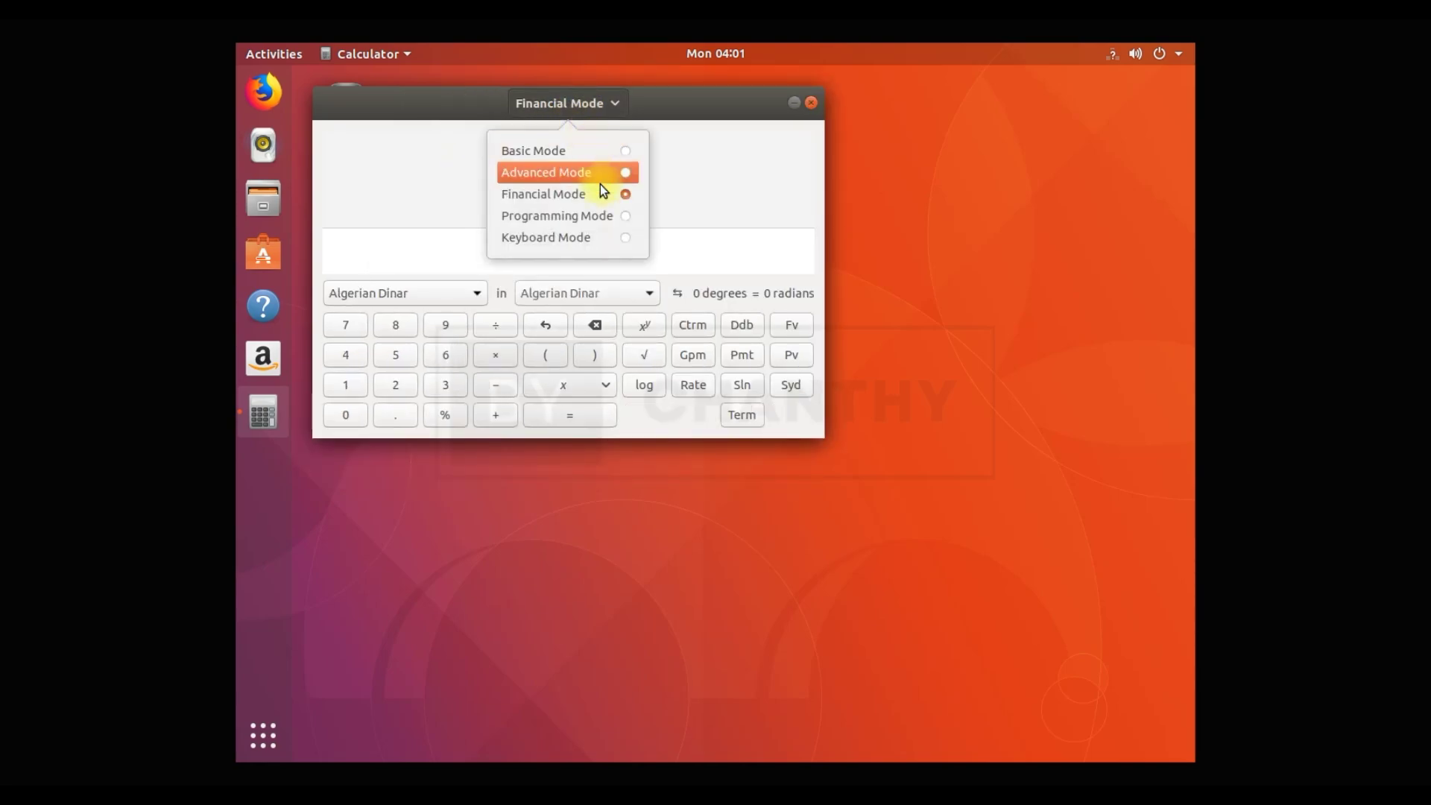
pyautogui.click(601, 215)
pyautogui.click(588, 104)
pyautogui.click(598, 236)
pyautogui.click(578, 110)
pyautogui.click(542, 153)
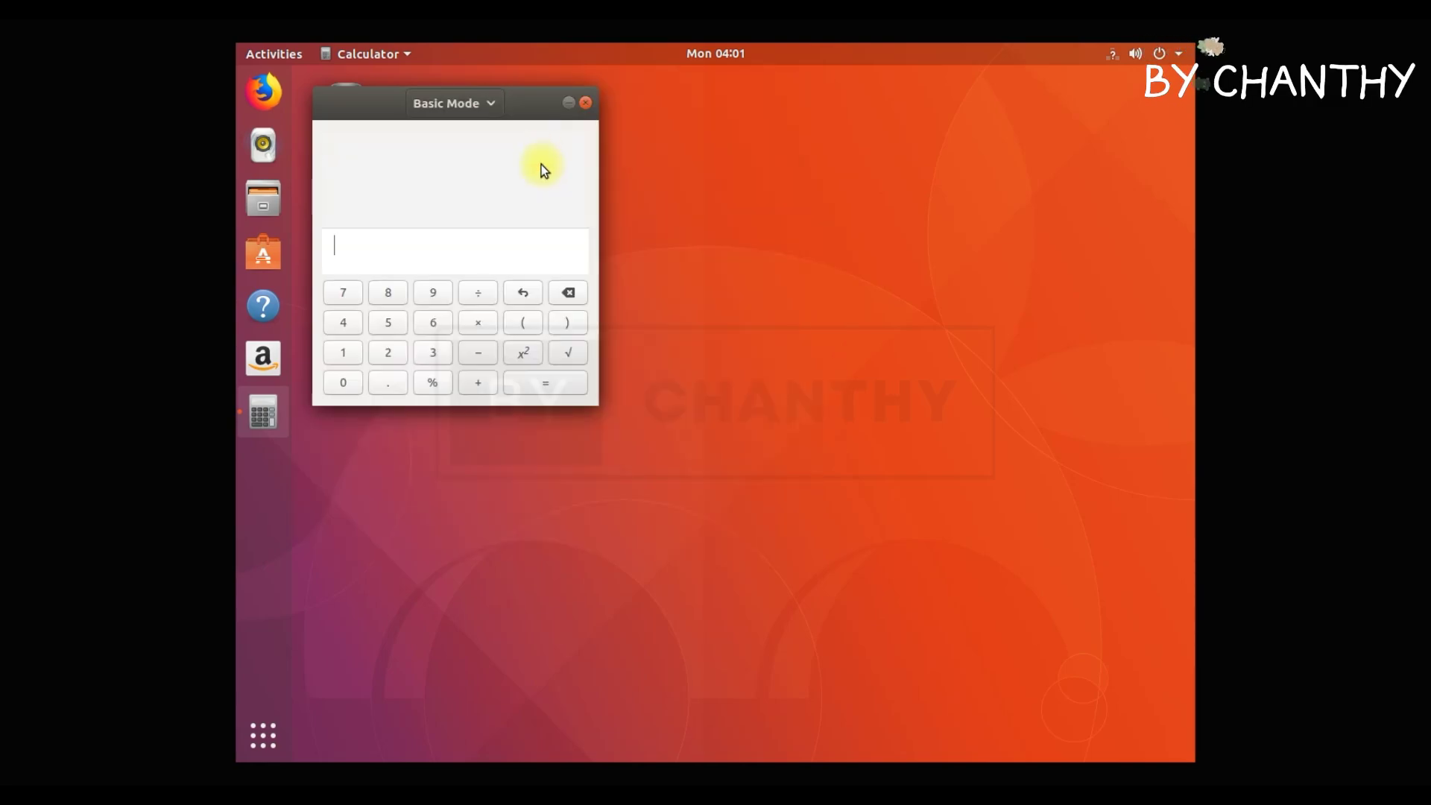
pyautogui.click(586, 103)
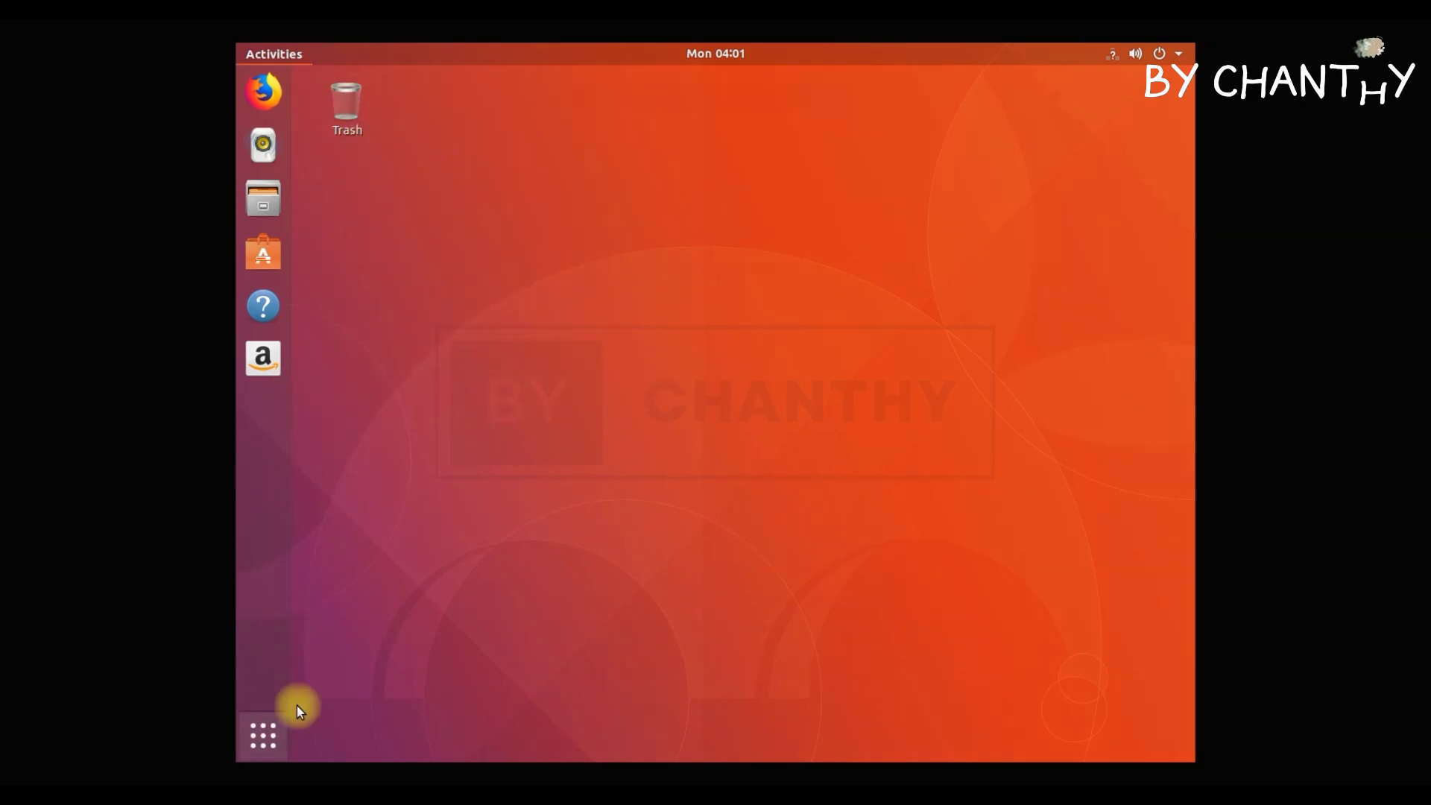
# Step: Open LibreOffice from the applications overview and create a new Writer document
pyautogui.click(296, 705)
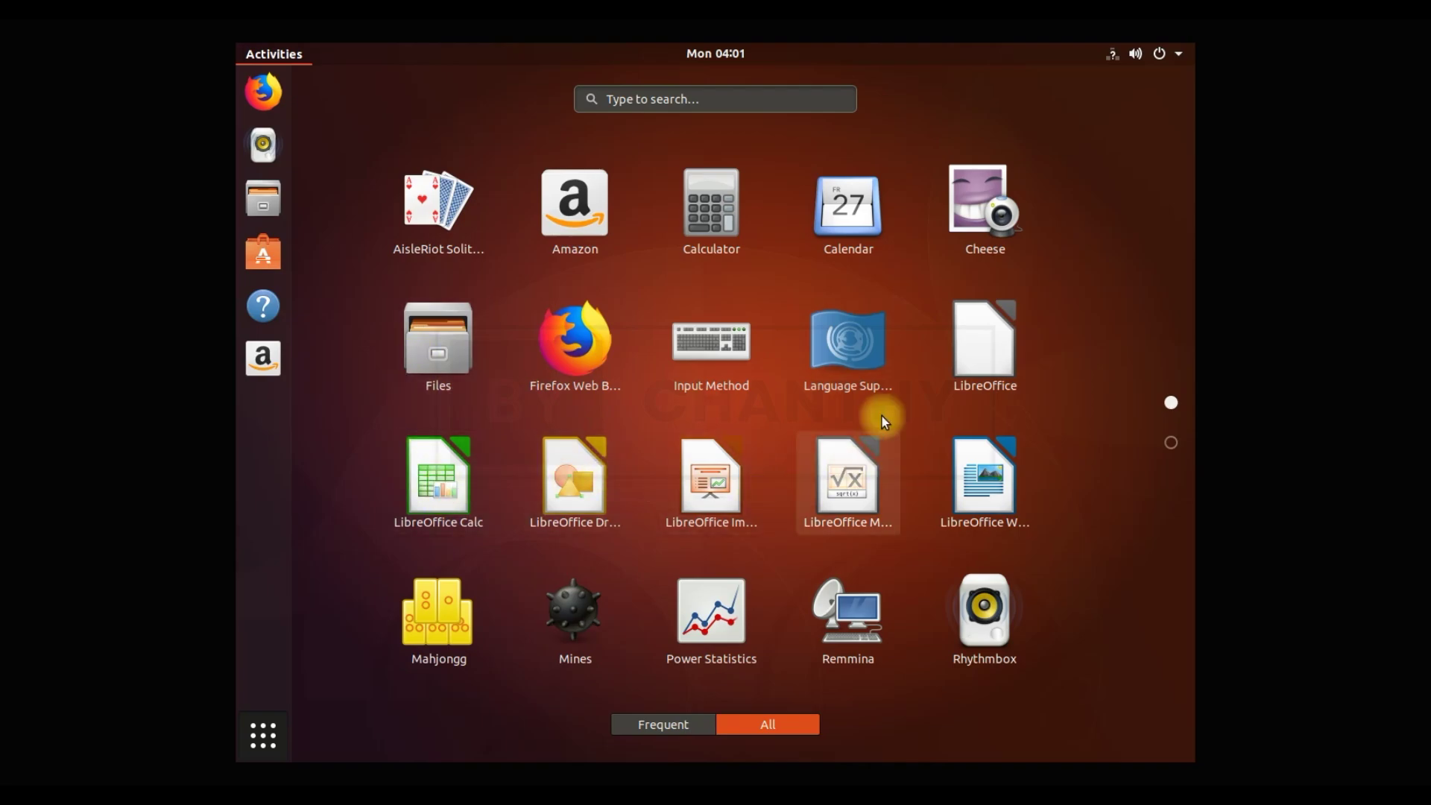
pyautogui.click(973, 364)
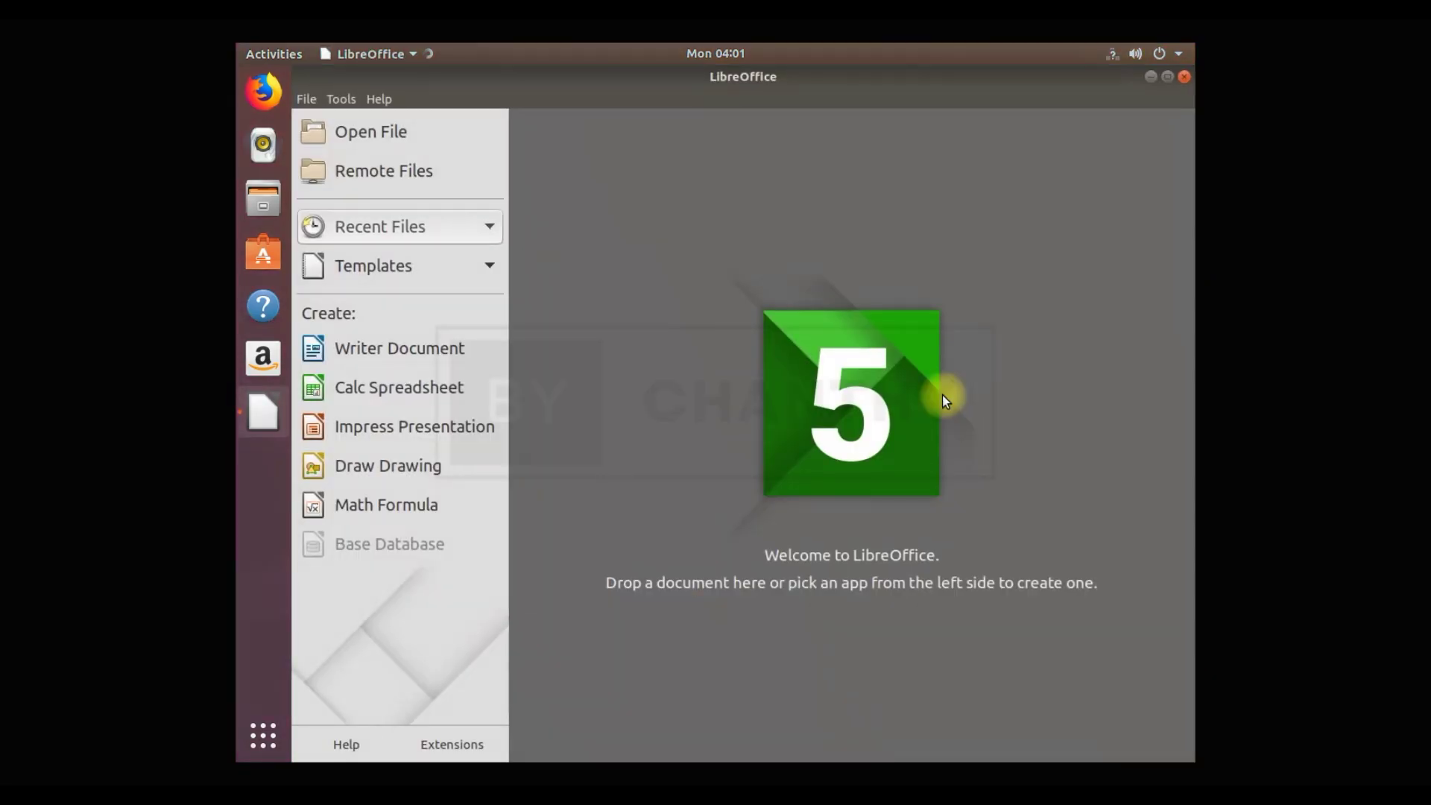
pyautogui.click(395, 350)
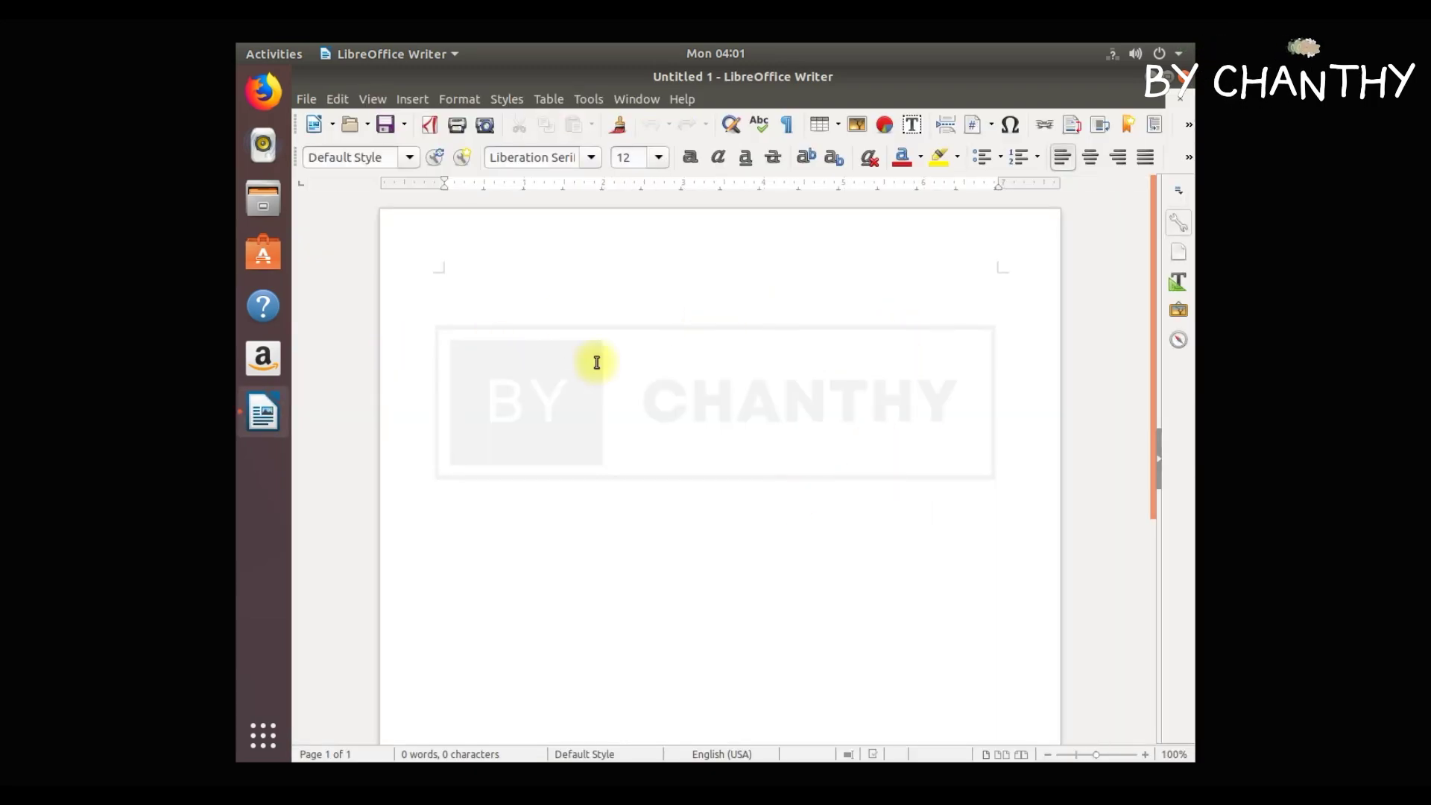
# Step: Examine the version in the About LibreOffice window and close the blank Writer document
pyautogui.click(695, 98)
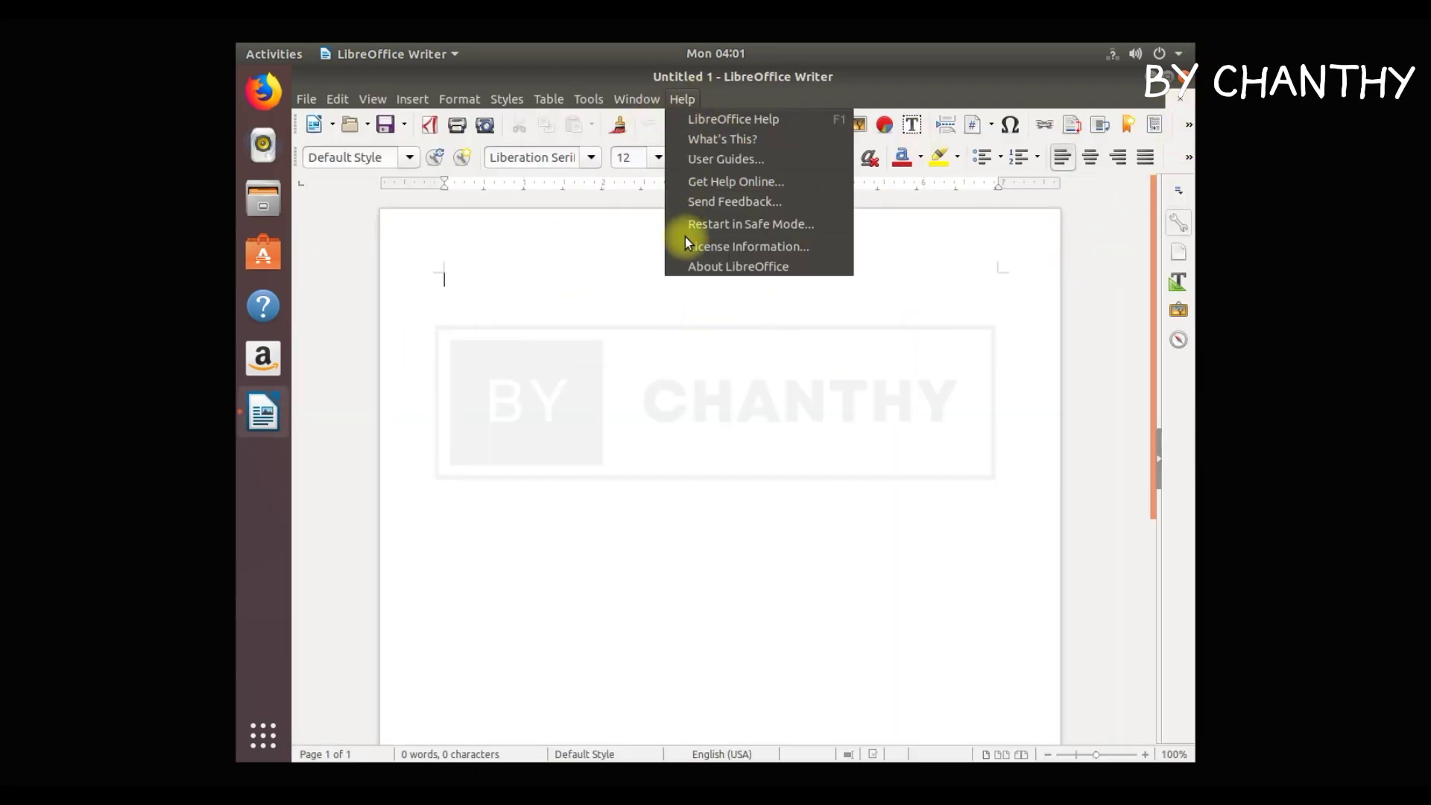
pyautogui.click(705, 266)
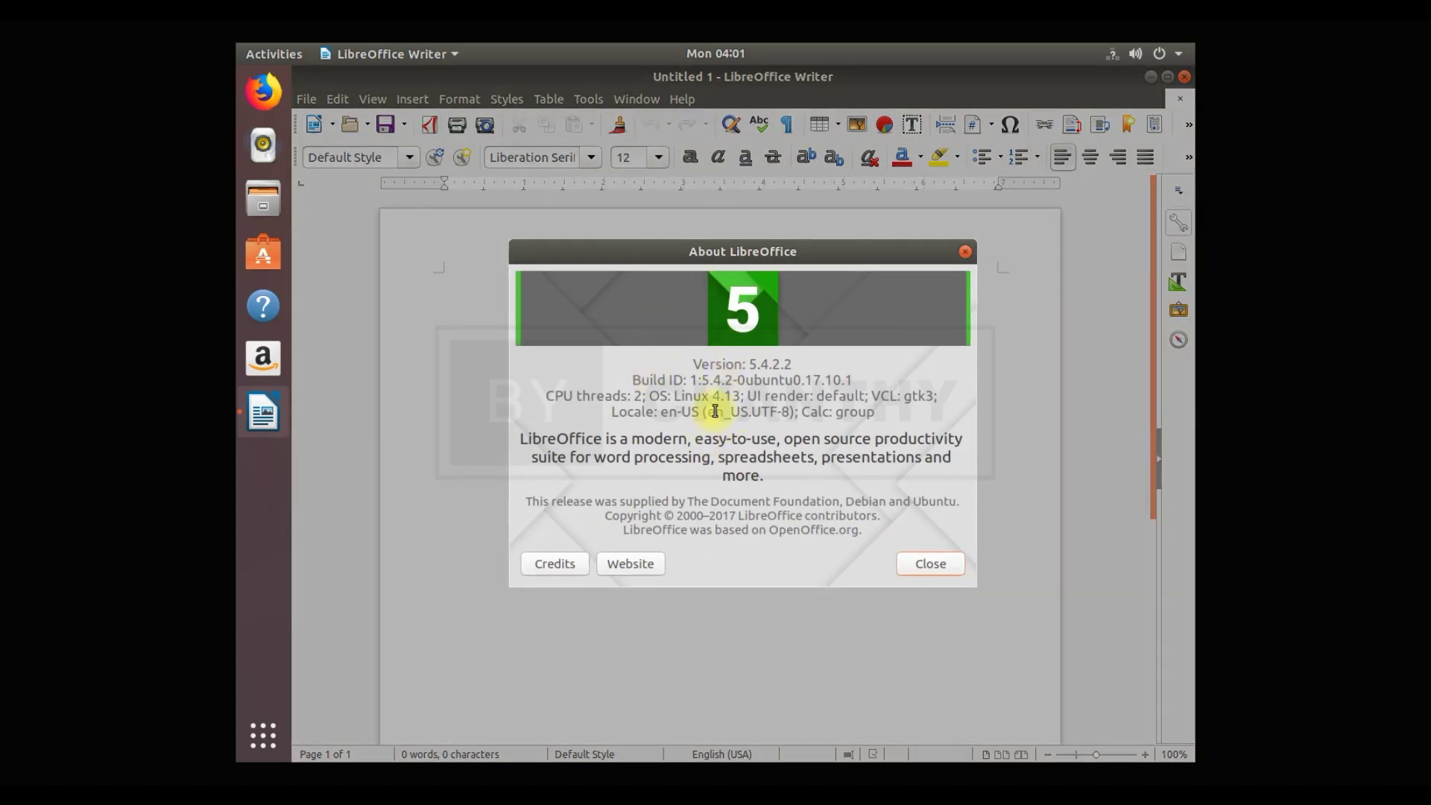
pyautogui.moveTo(693, 363); pyautogui.dragTo(803, 363)
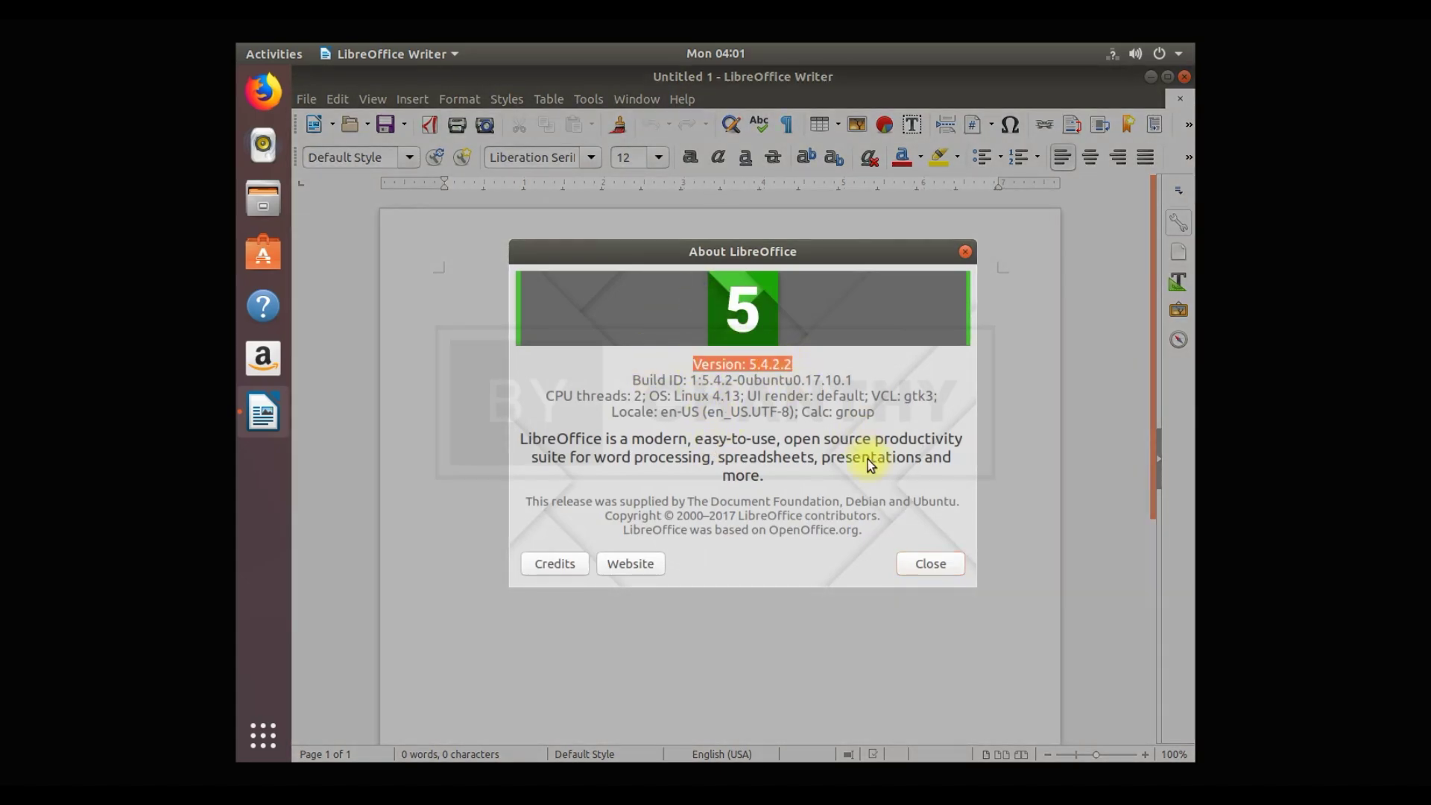
pyautogui.click(931, 564)
pyautogui.click(1187, 101)
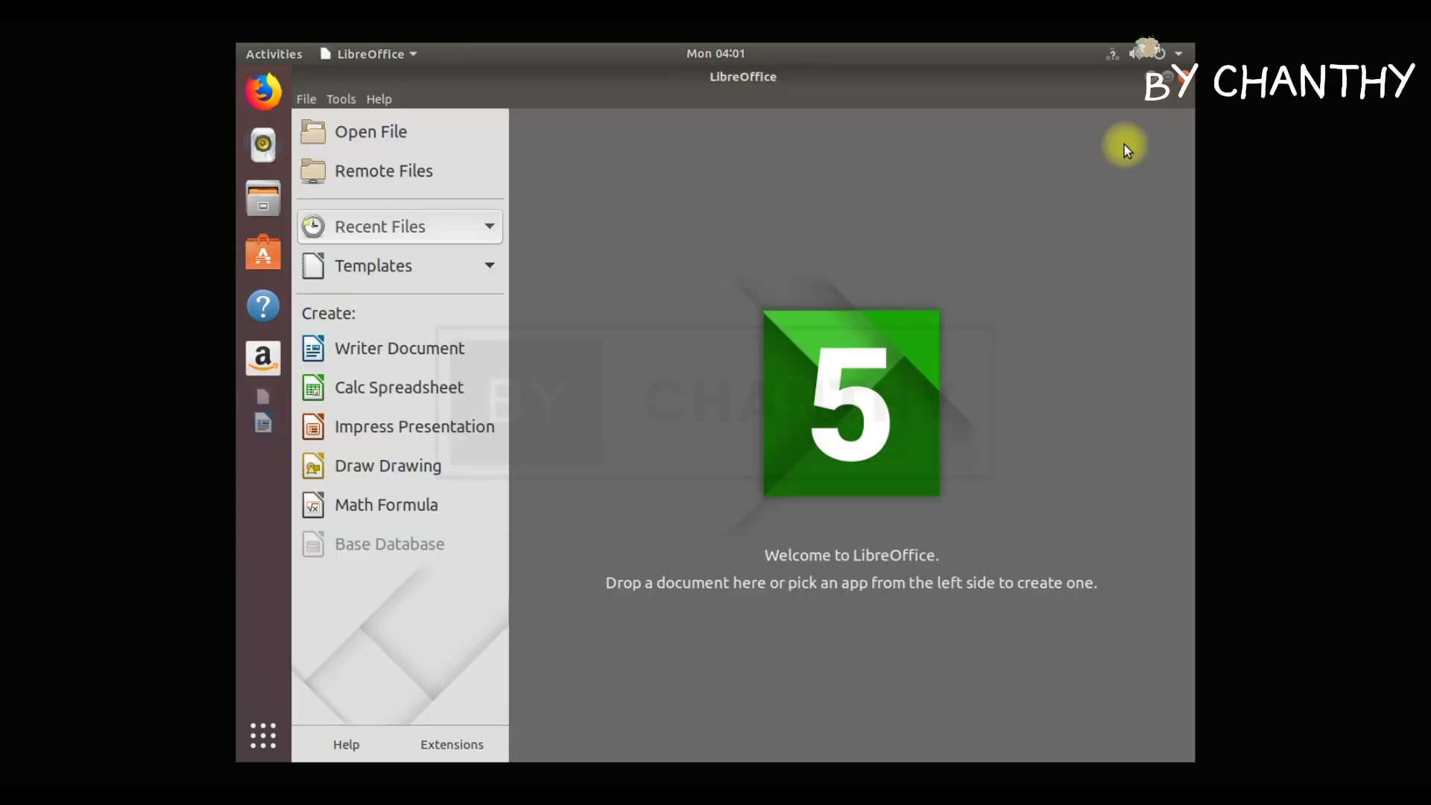
# Step: Create a Calc spreadsheet, look around its empty cells, and close it to return to the LibreOffice start screen
pyautogui.click(408, 395)
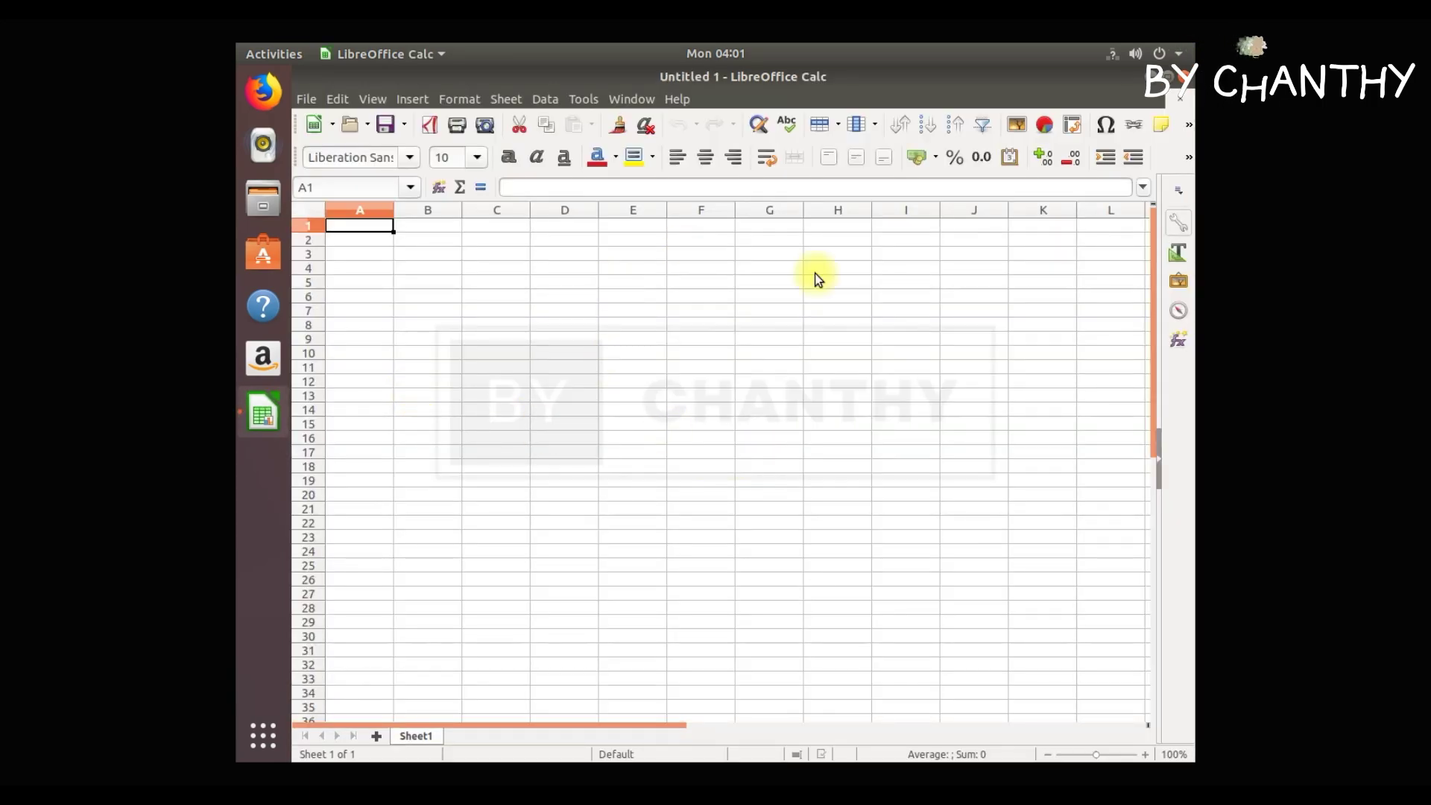
pyautogui.click(837, 453)
pyautogui.click(564, 438)
pyautogui.click(906, 381)
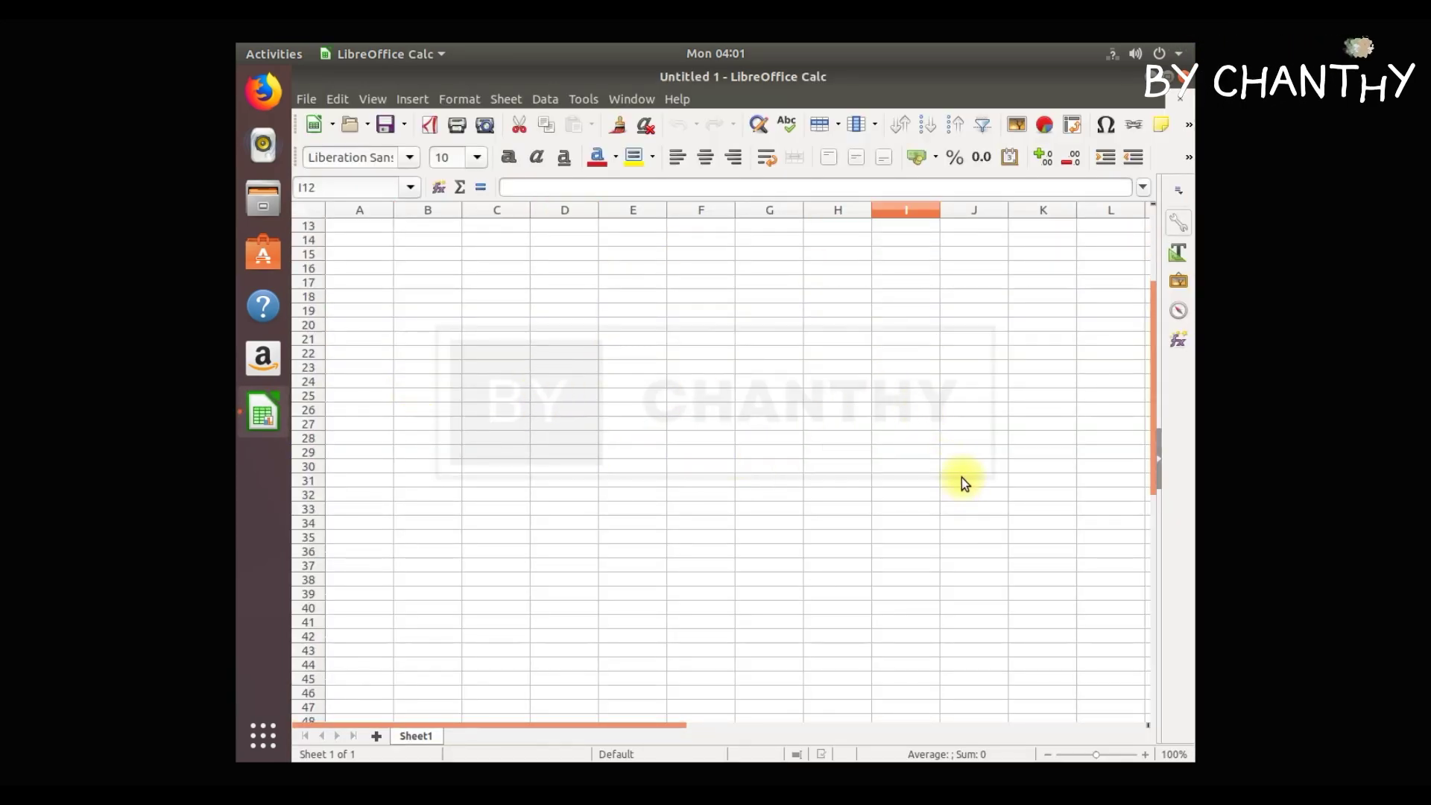
pyautogui.click(1179, 102)
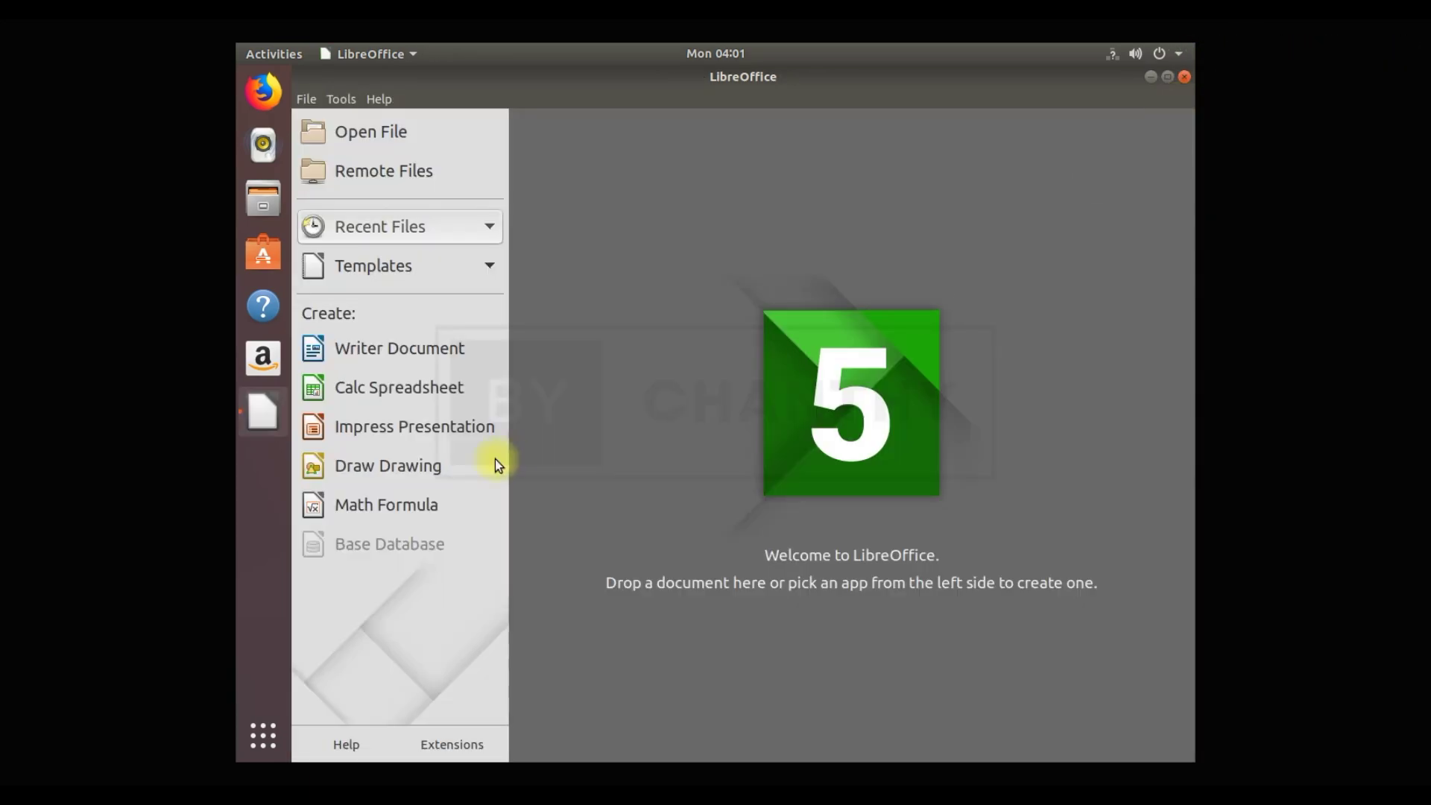
# Step: Create an Impress presentation, browsing the available templates, and close both the blank presentation and LibreOffice
pyautogui.click(447, 426)
pyautogui.scroll(-5, 971, 523)
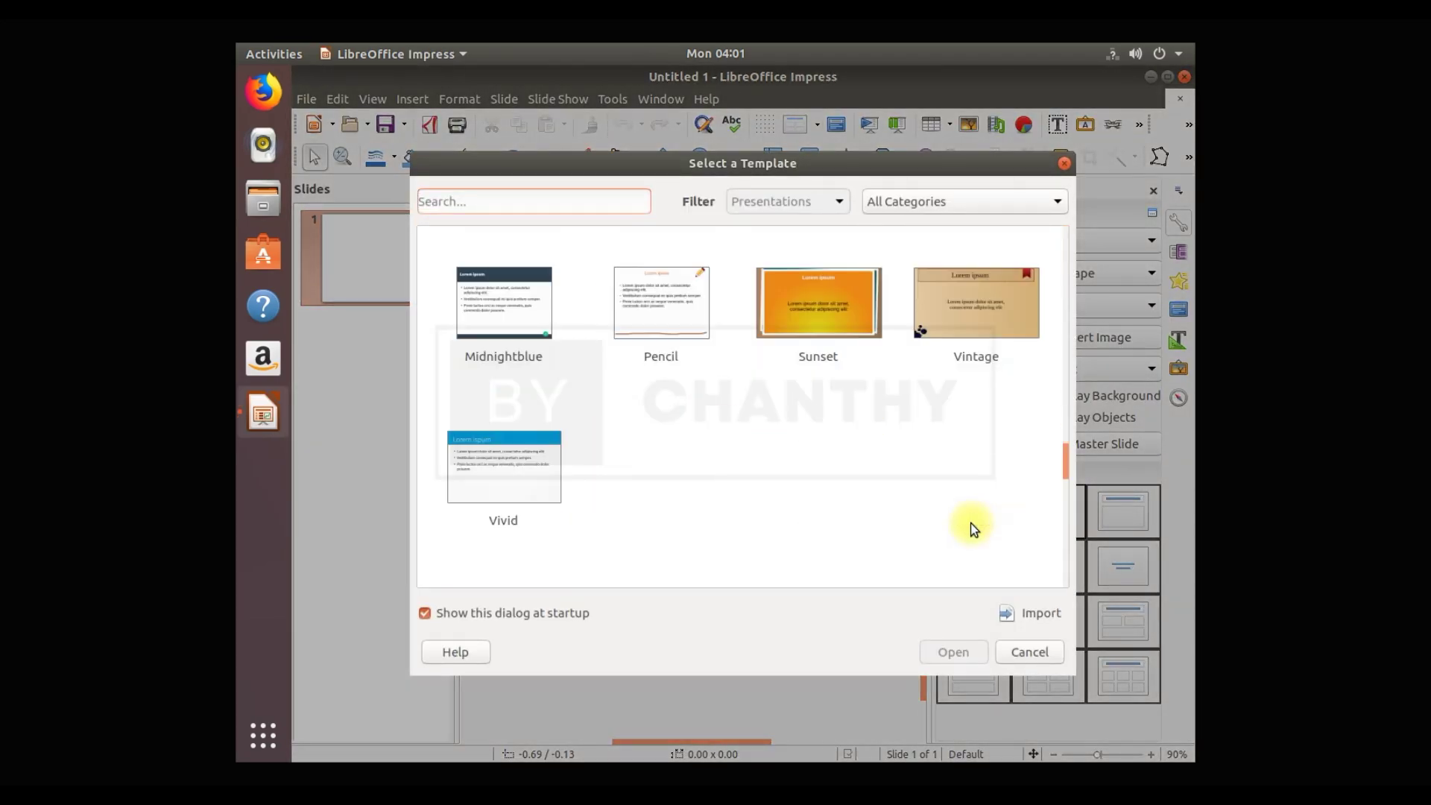
pyautogui.scroll(3, 953, 523)
pyautogui.click(972, 458)
pyautogui.click(960, 653)
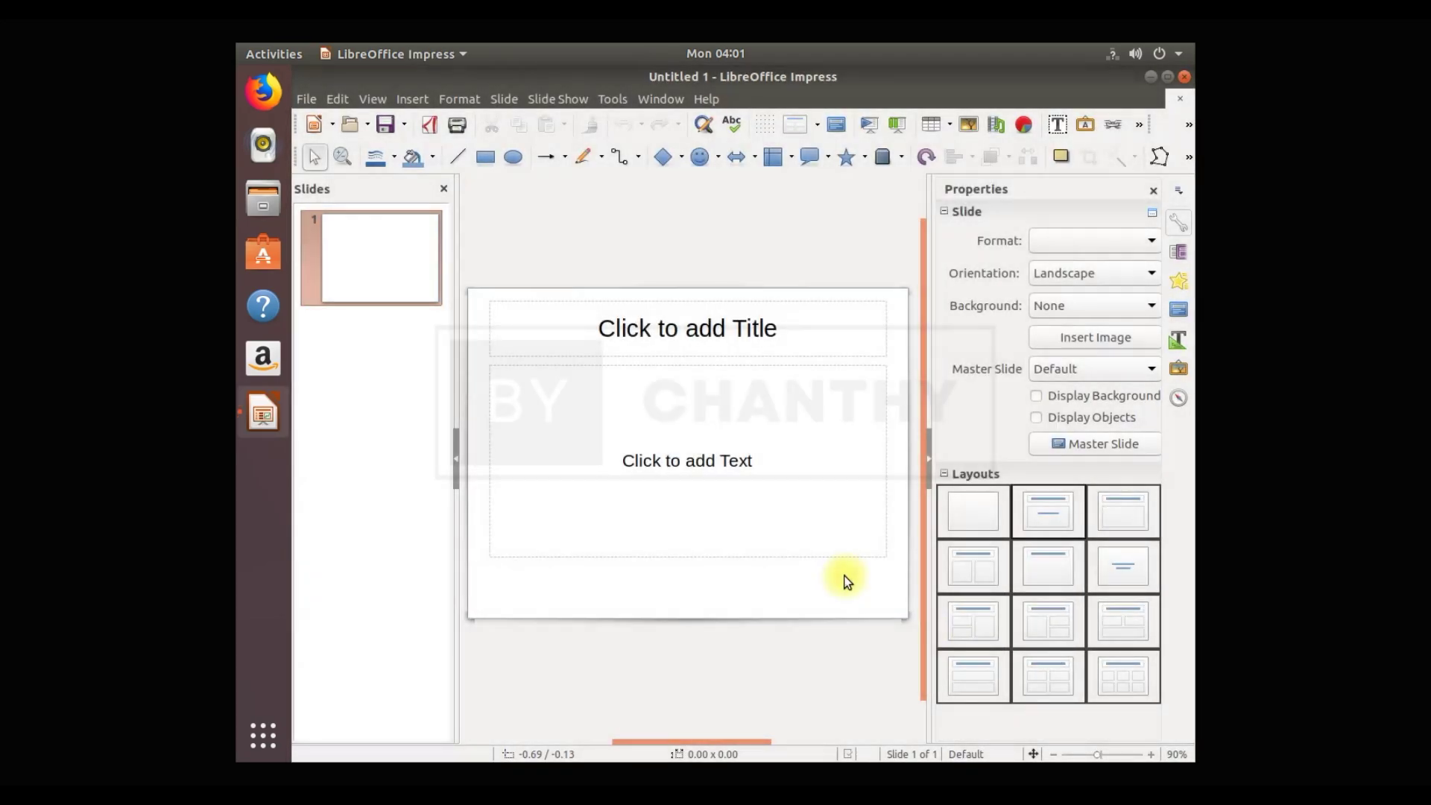
pyautogui.click(1176, 102)
pyautogui.click(1186, 76)
# Step: Open Disk Usage Analyzer from the Utilities folder in the applications overview
pyautogui.click(262, 736)
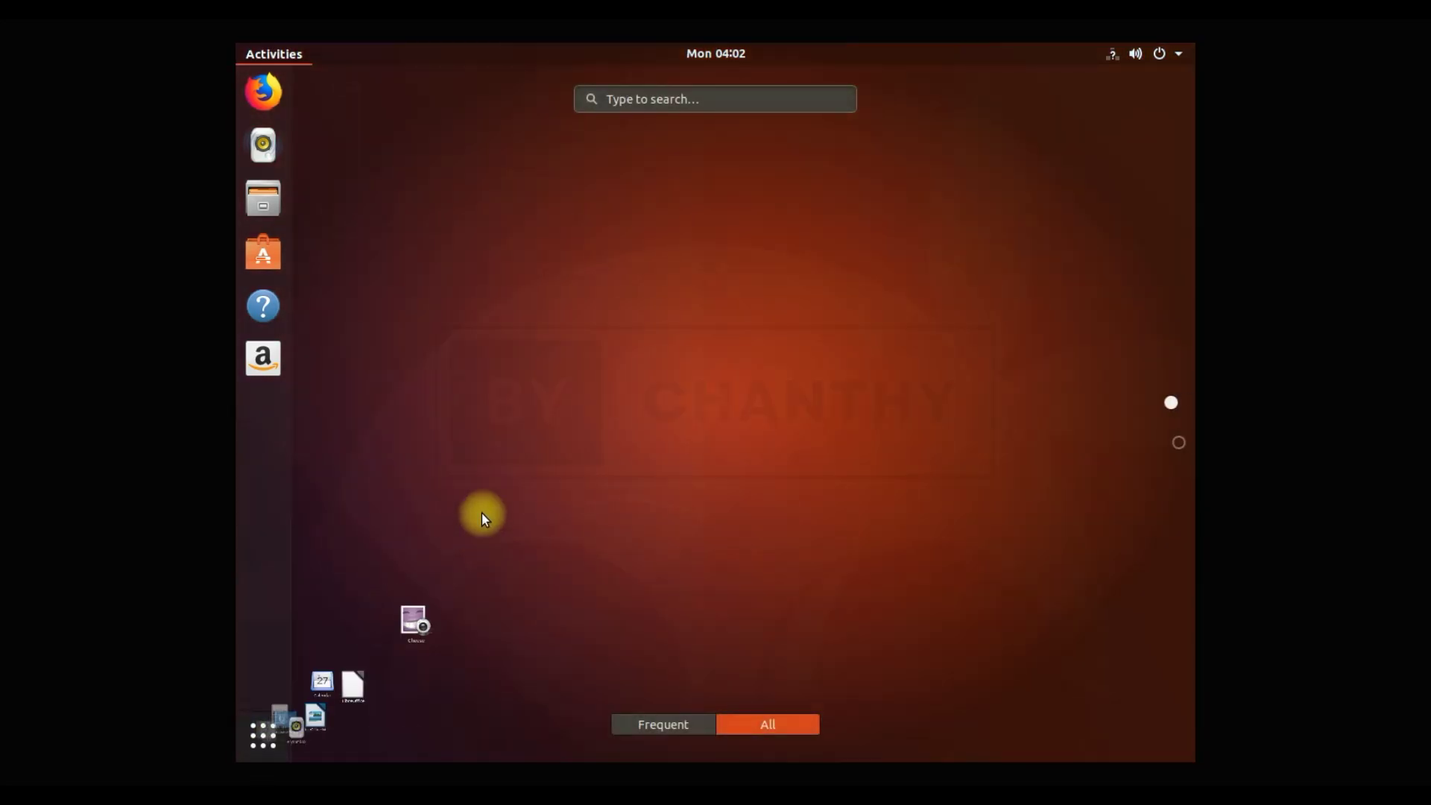
pyautogui.scroll(-1, 1043, 473)
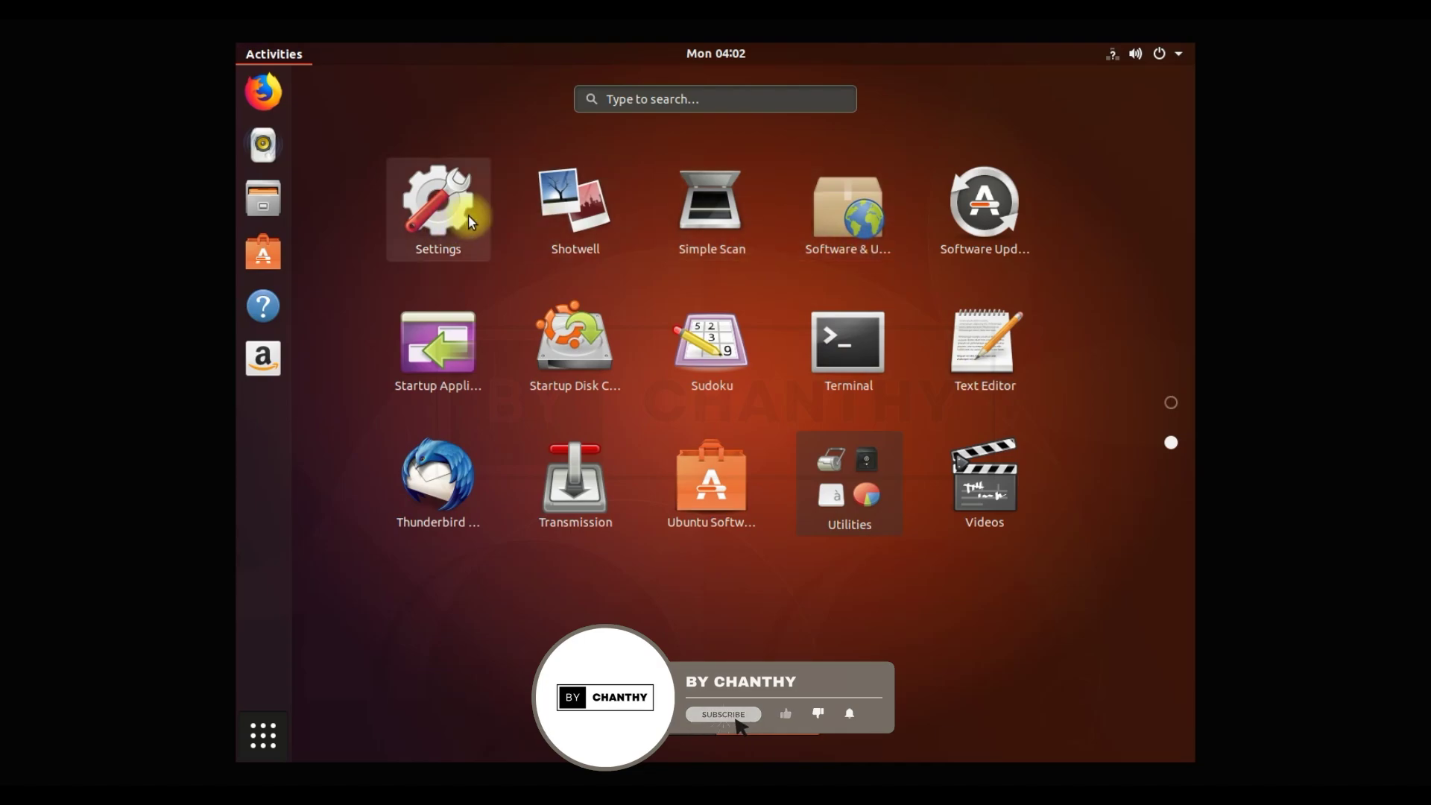
pyautogui.click(860, 486)
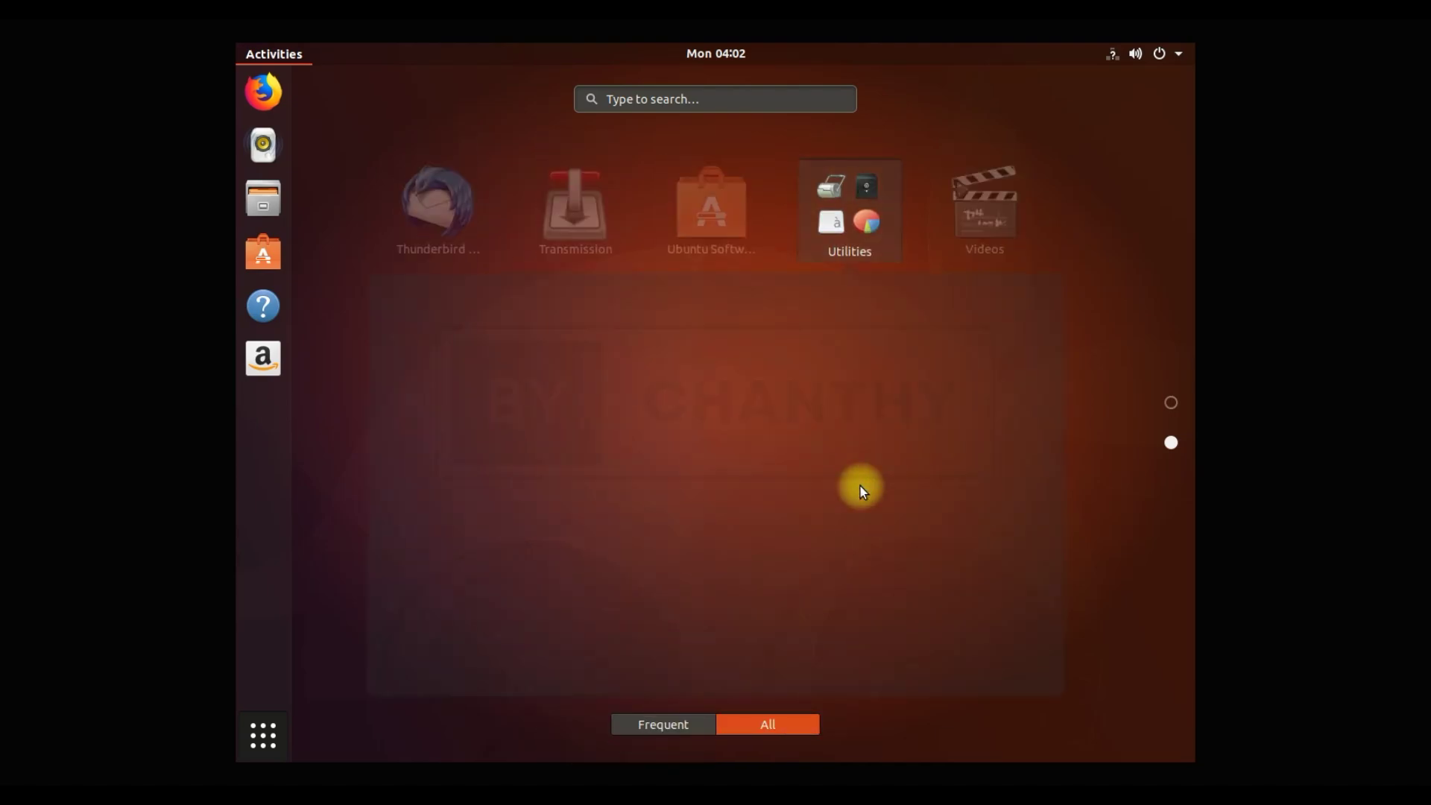
pyautogui.click(838, 339)
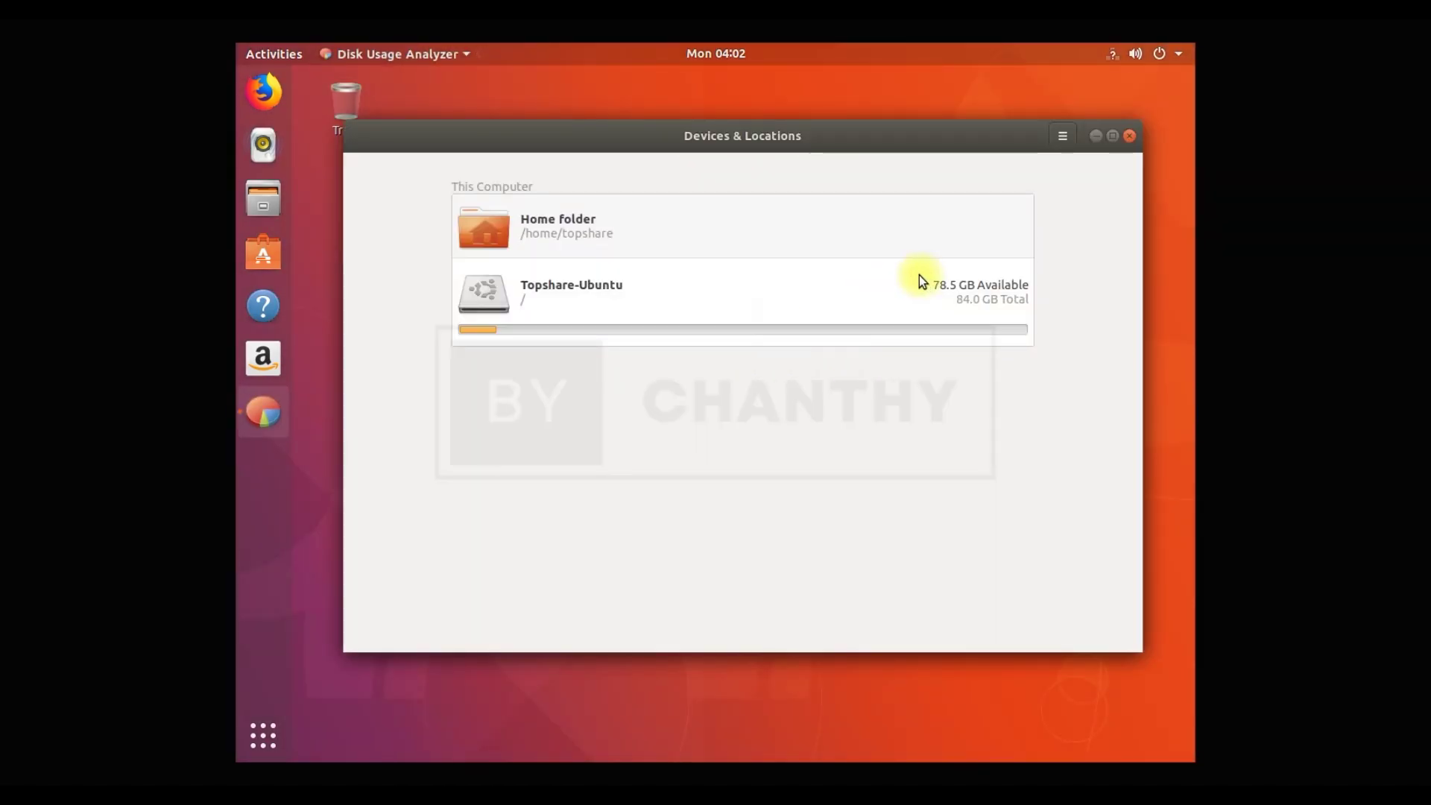
# Step: Scan the disk usage of the Topshare-Ubuntu drive, dismiss the scan warning and close Disk Usage Analyzer
pyautogui.click(919, 275)
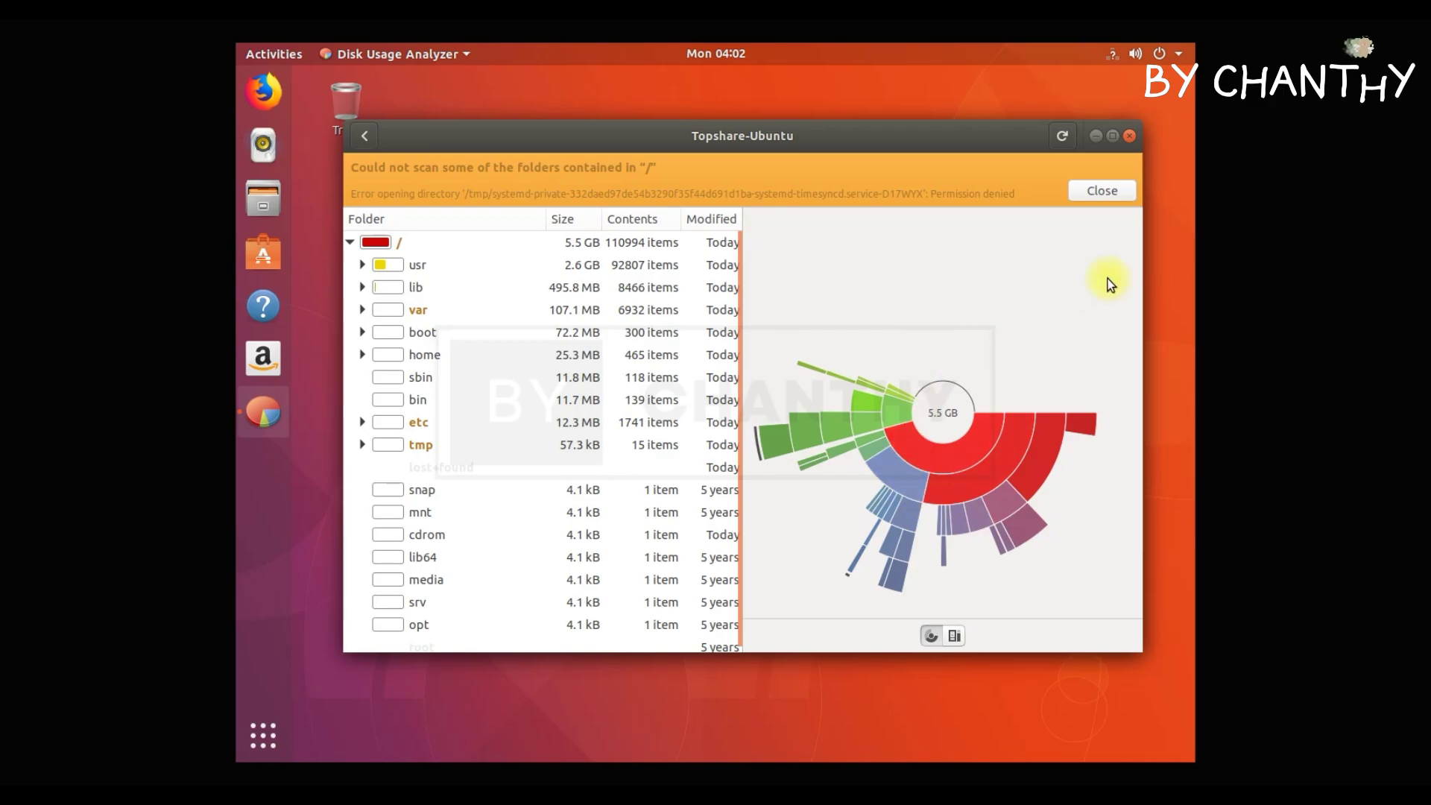
pyautogui.click(1106, 183)
pyautogui.click(1131, 141)
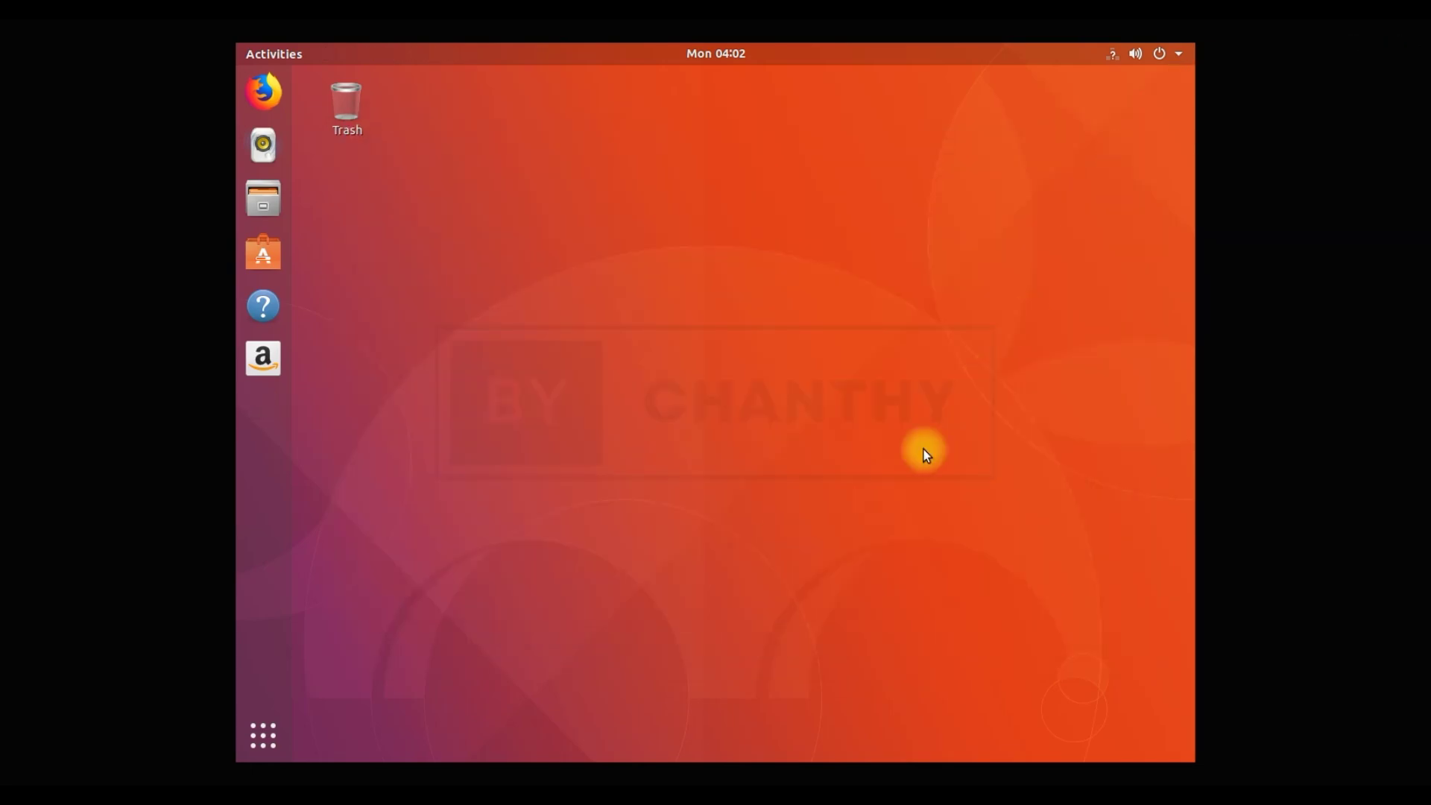
# Step: Open the Fonts application from the Utilities folder in the applications overview
pyautogui.click(254, 748)
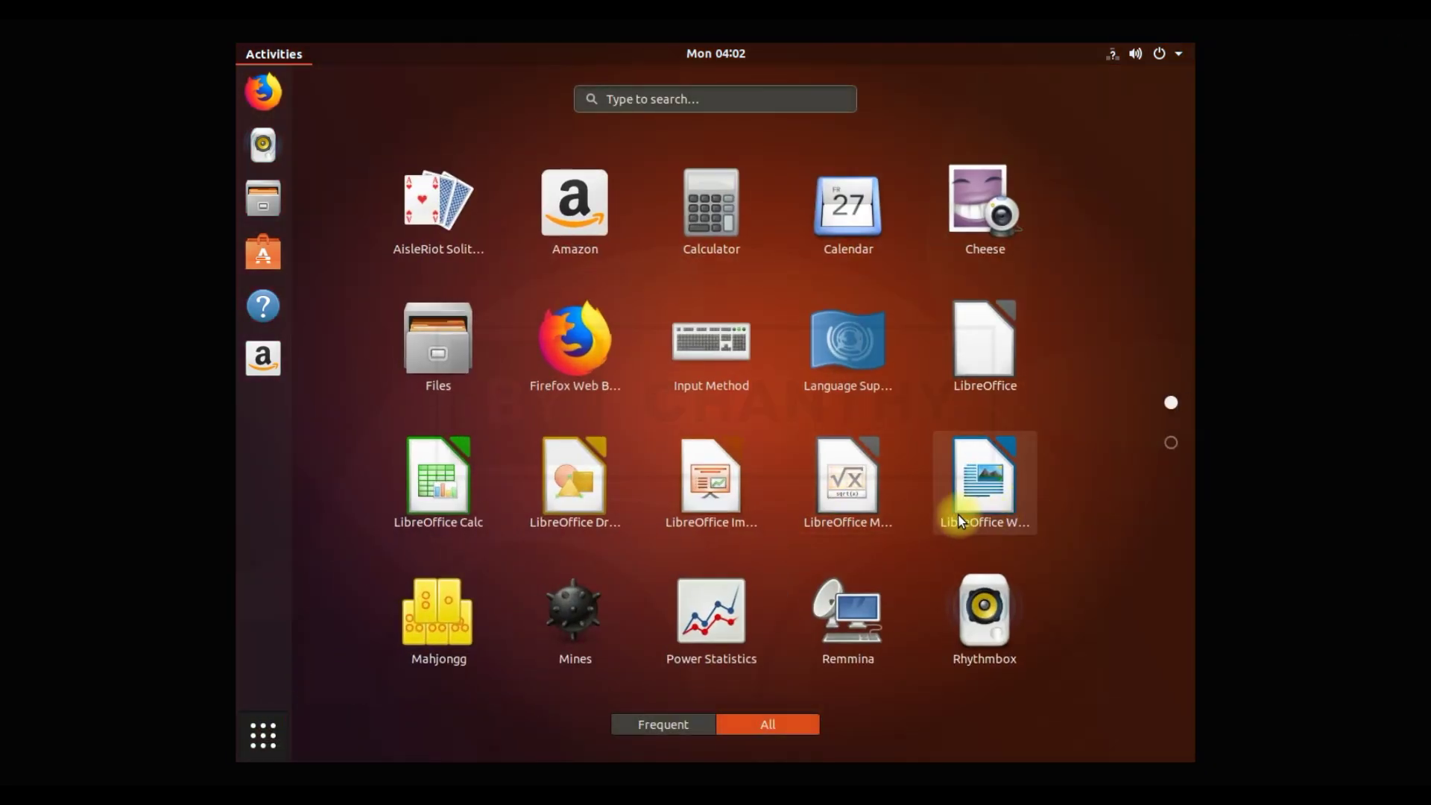
pyautogui.scroll(-1, 956, 518)
pyautogui.click(854, 484)
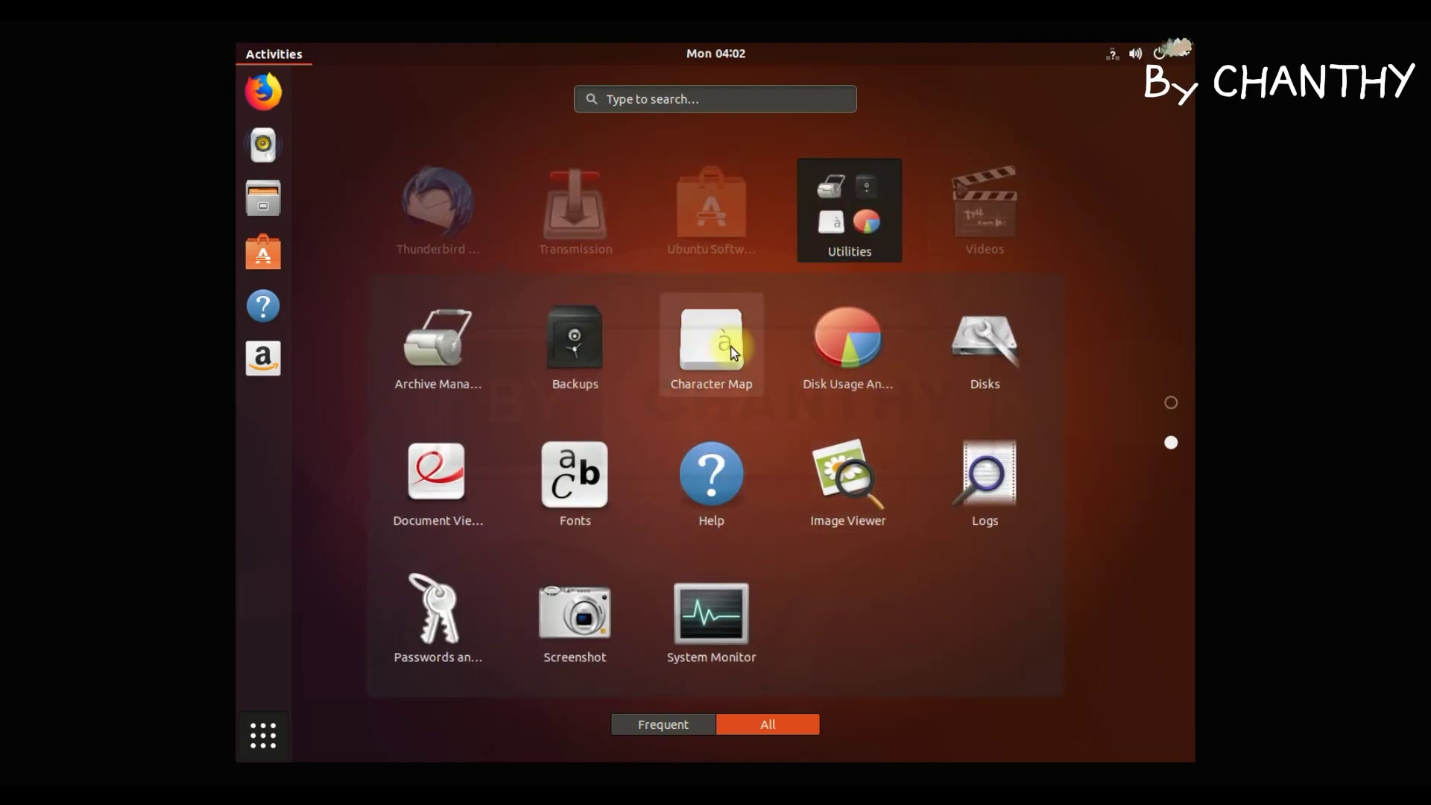
pyautogui.click(565, 496)
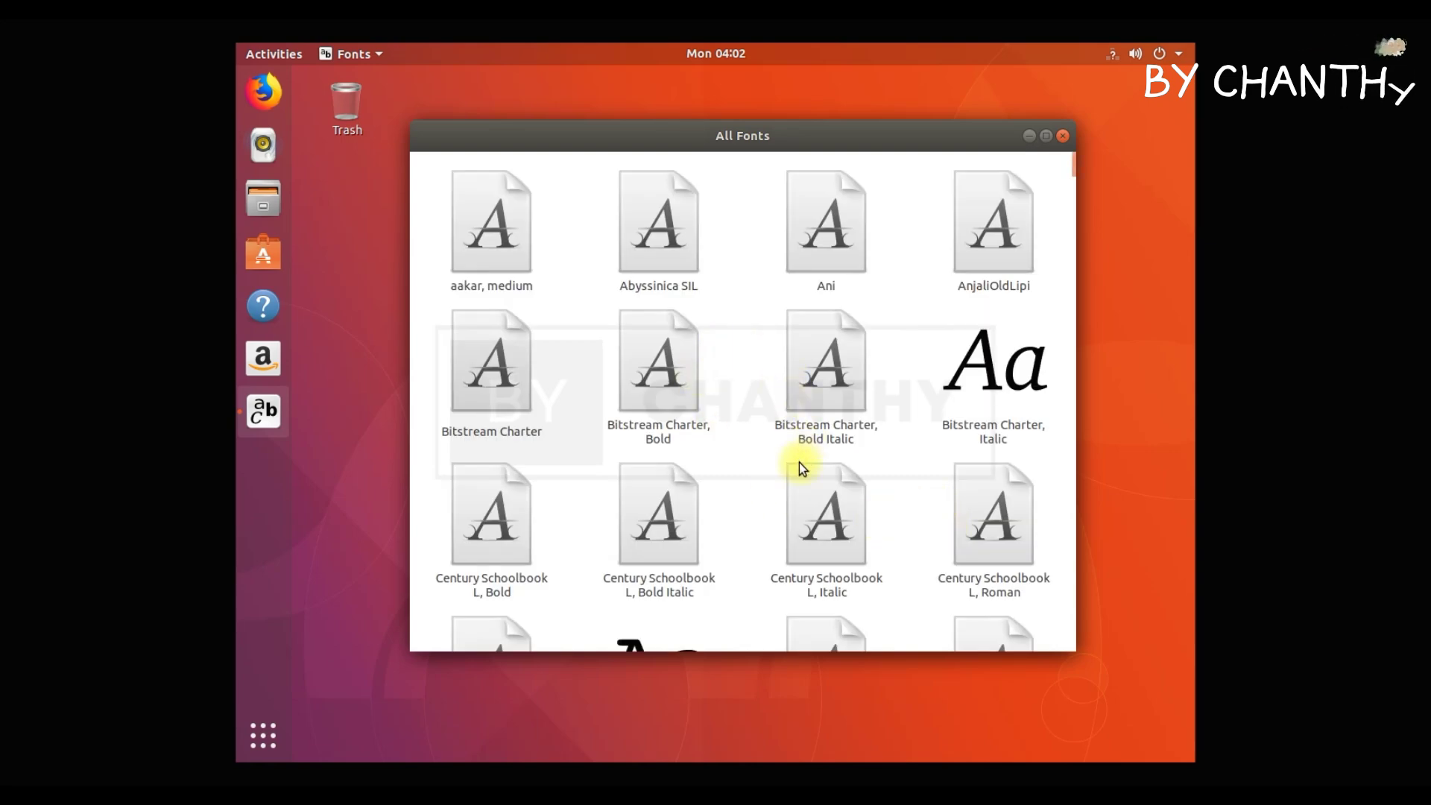
# Step: Browse the installed fonts in the All Fonts window and close it
pyautogui.scroll(-10, 927, 485)
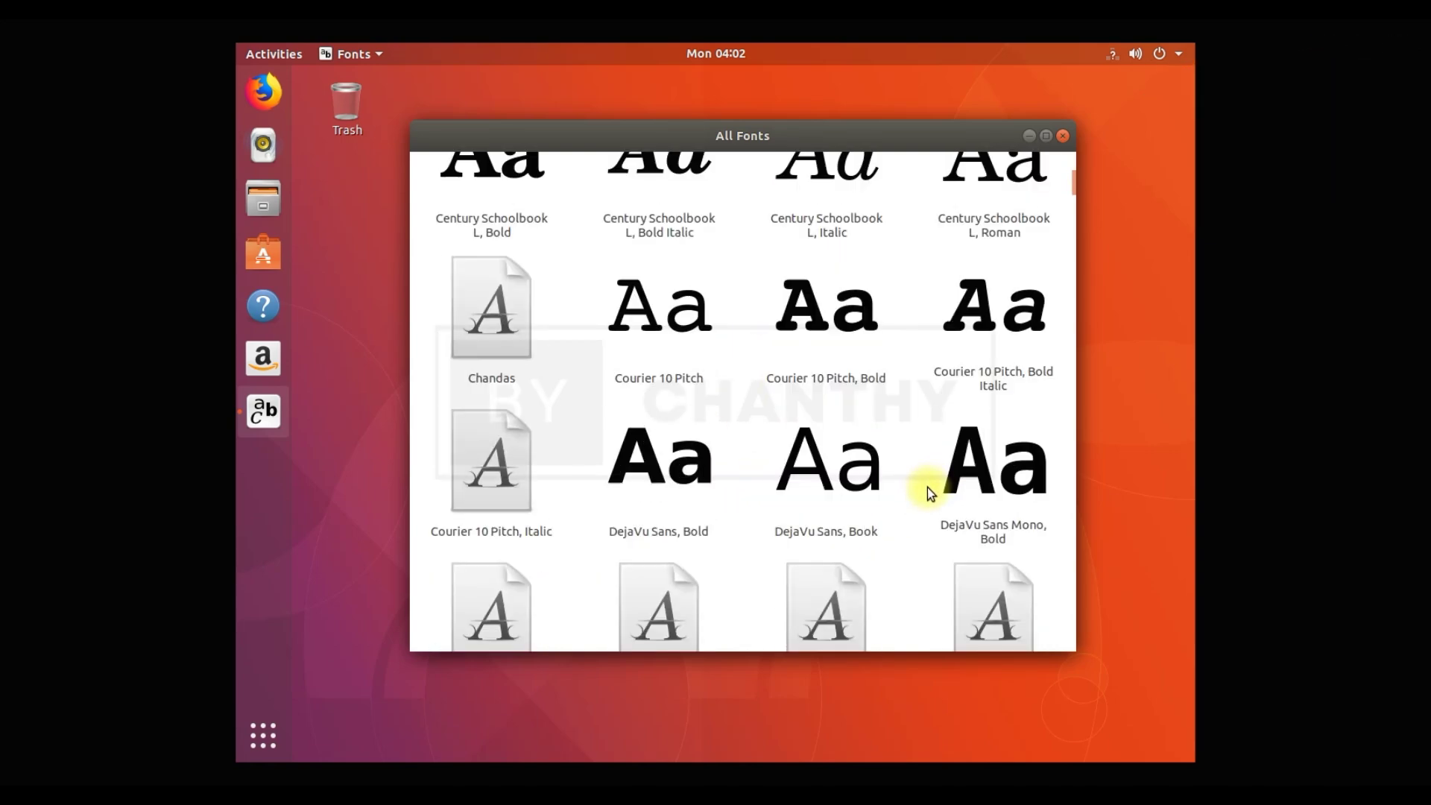
pyautogui.scroll(-3, 927, 488)
pyautogui.click(1063, 135)
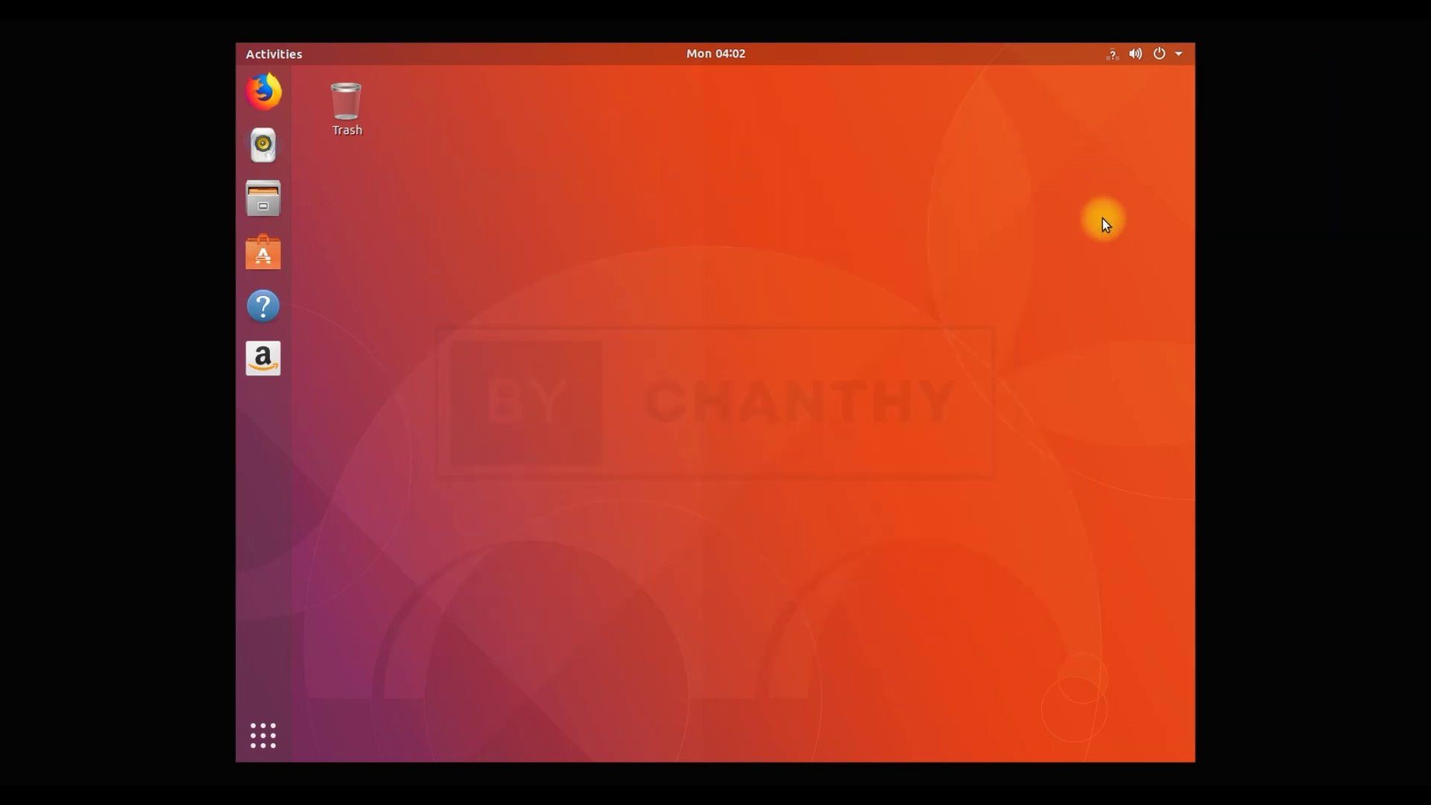